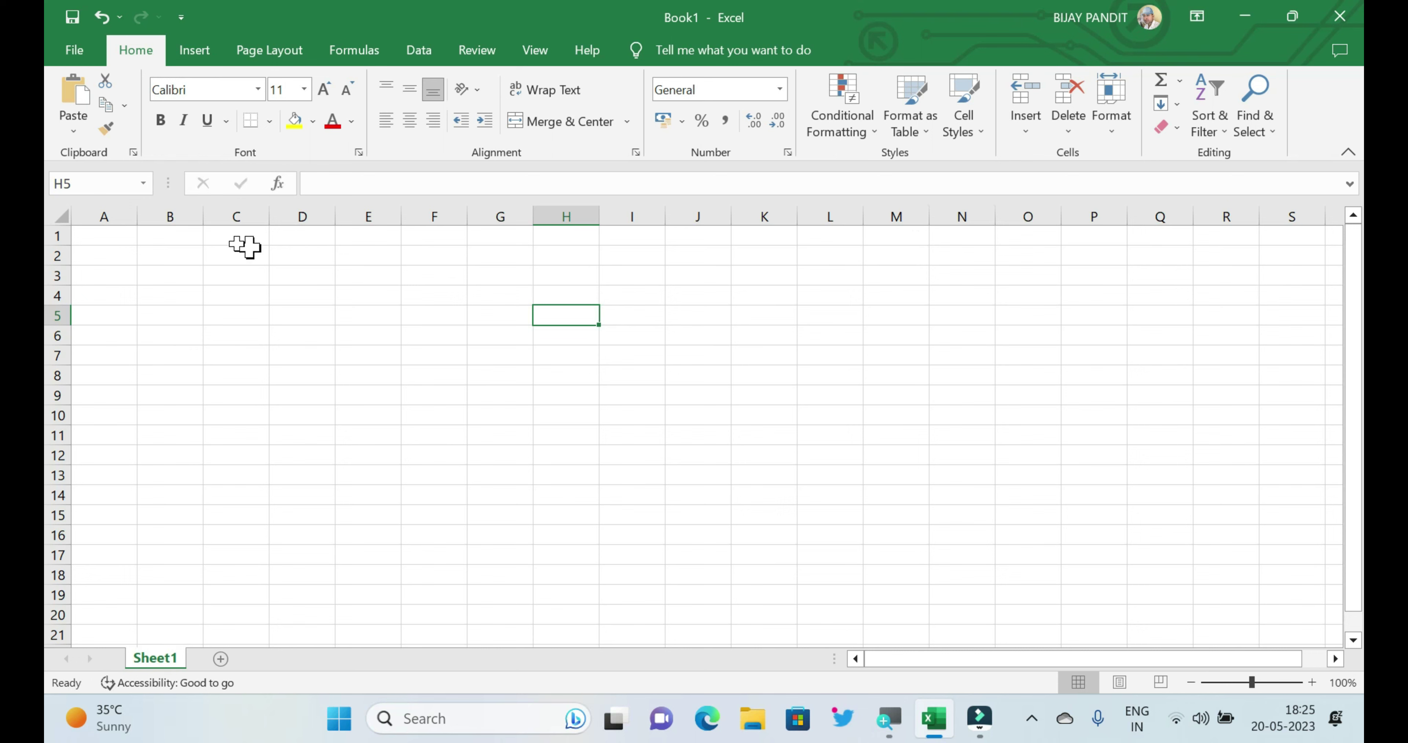
Merge B1:H3 into one centred cell and enter the title 'STATE BANK OF INDIA'.
drag(199, 233, 420, 284)
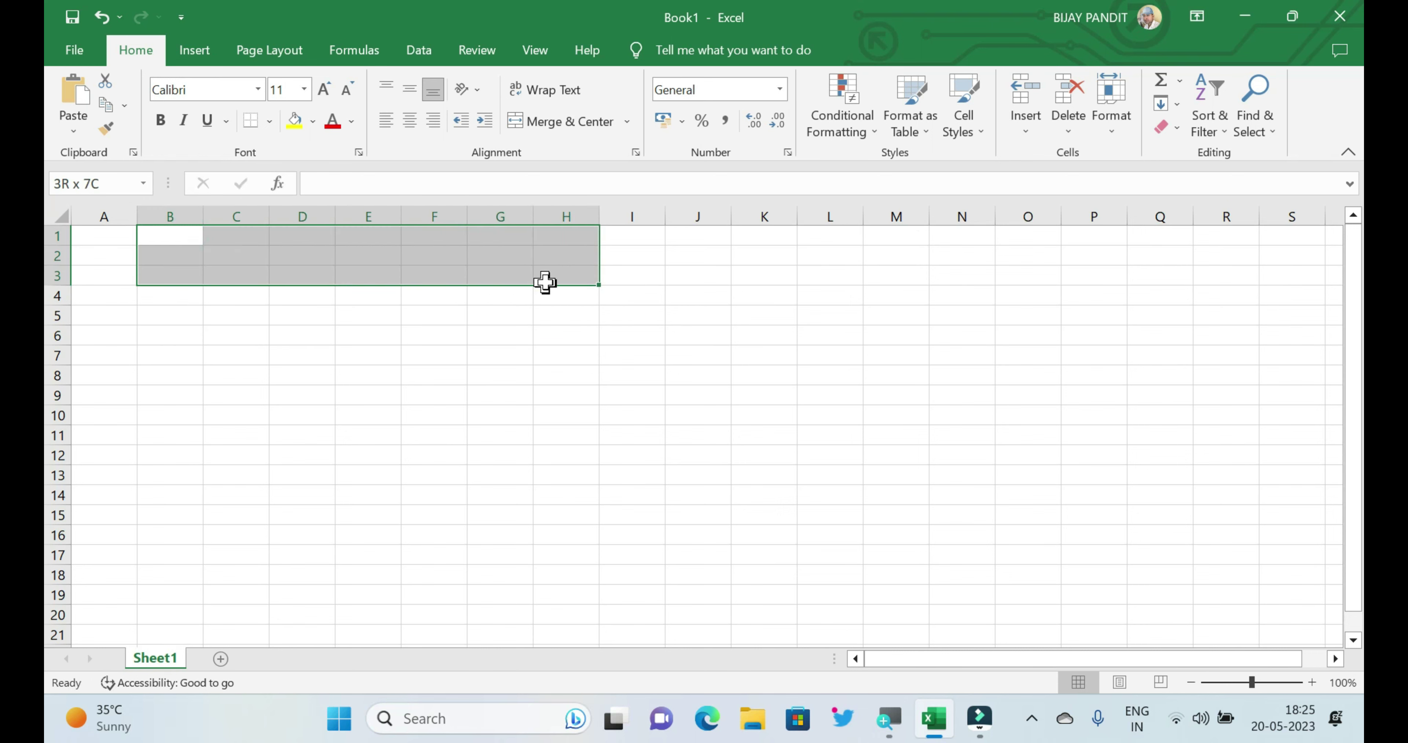
drag(419, 284, 546, 282)
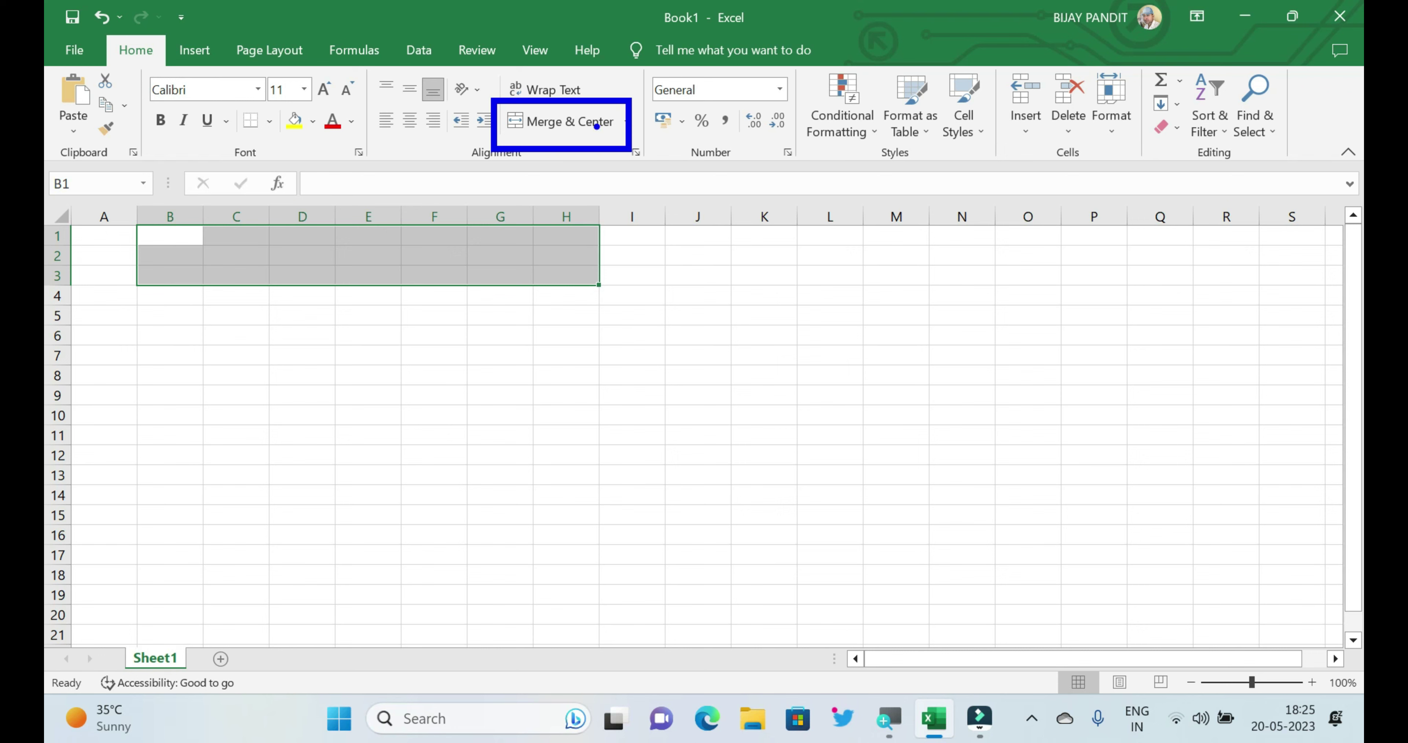
click(596, 126)
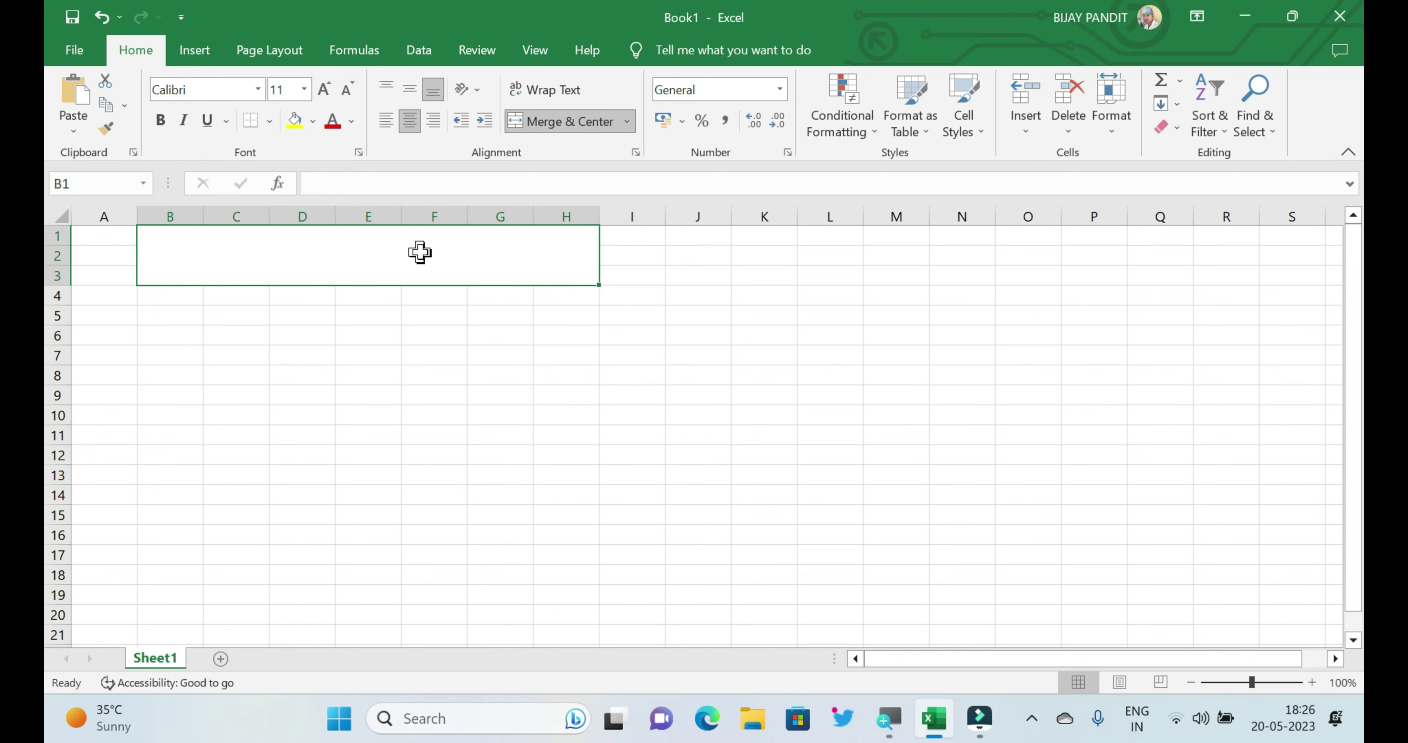
text(STA)
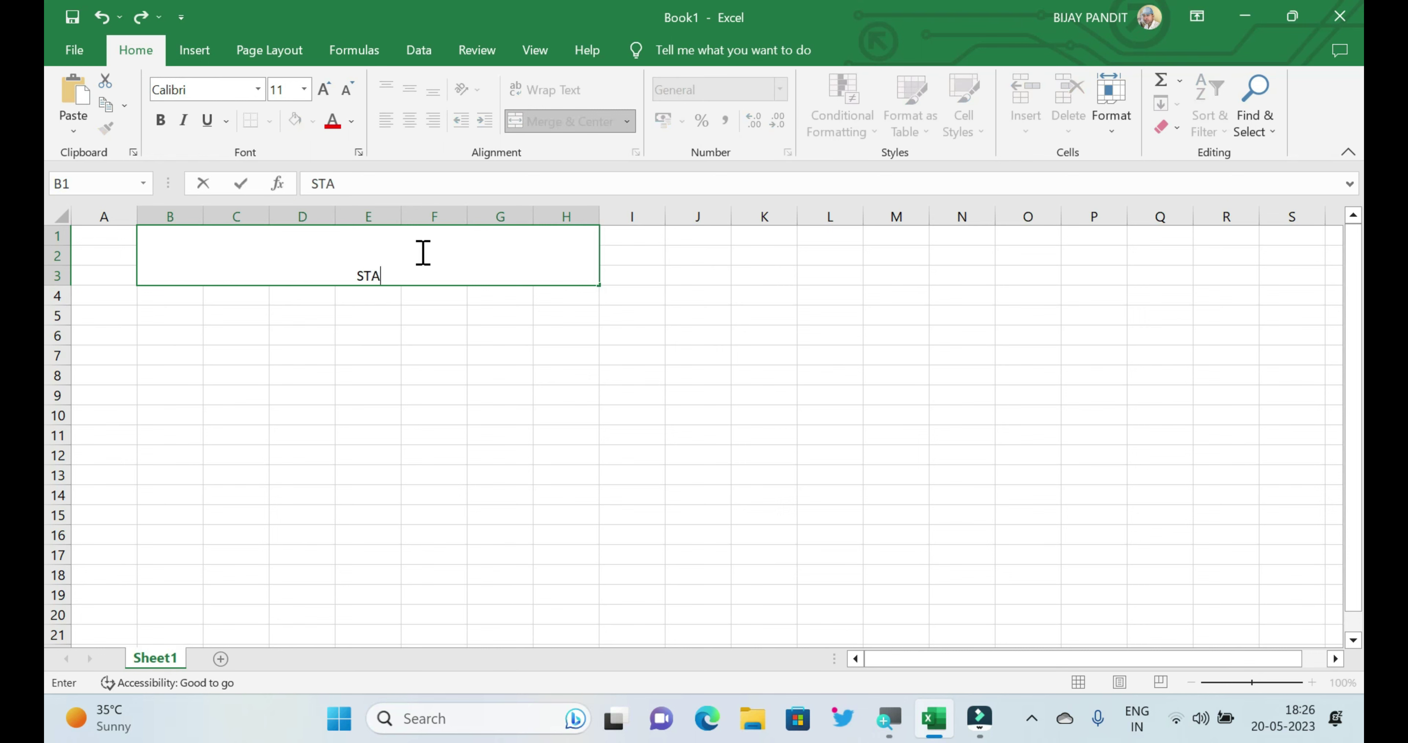
text(TE )
text(BANK OF )
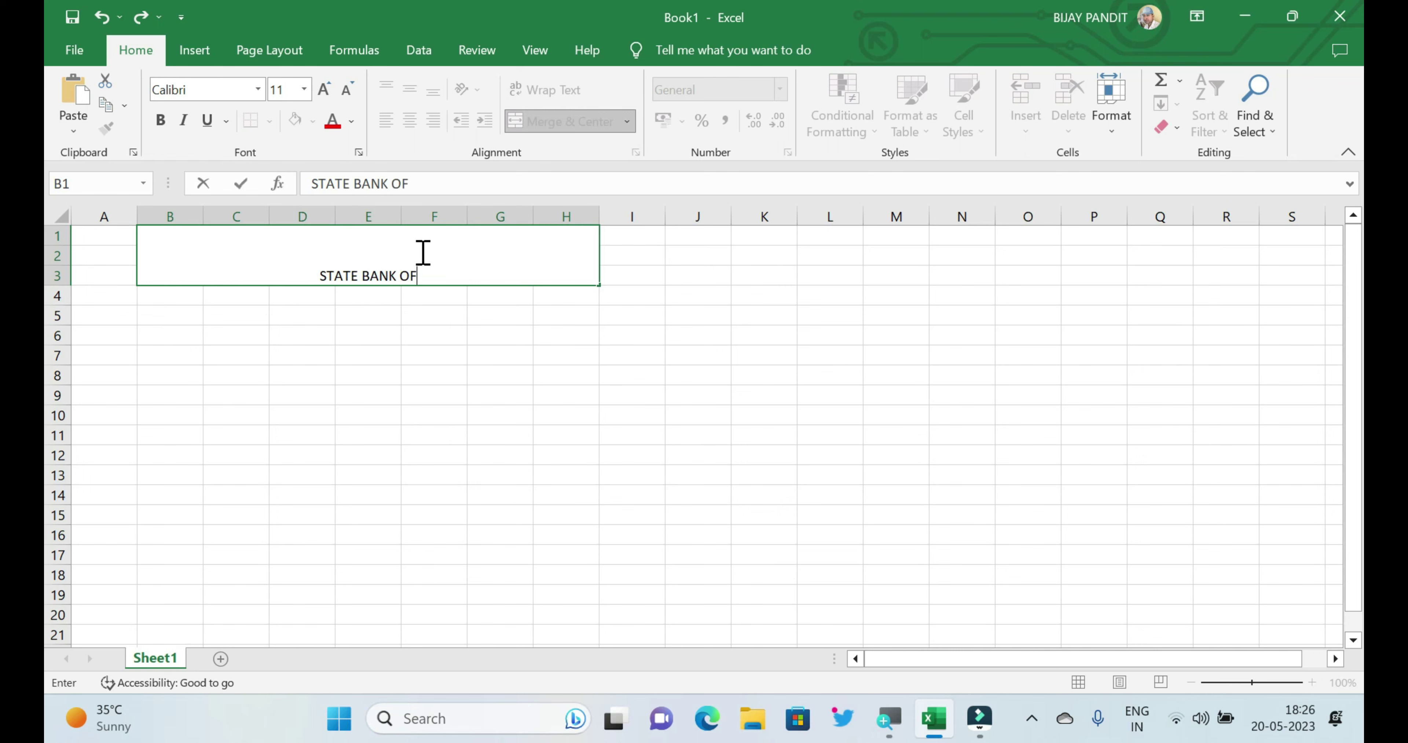
text(IND)
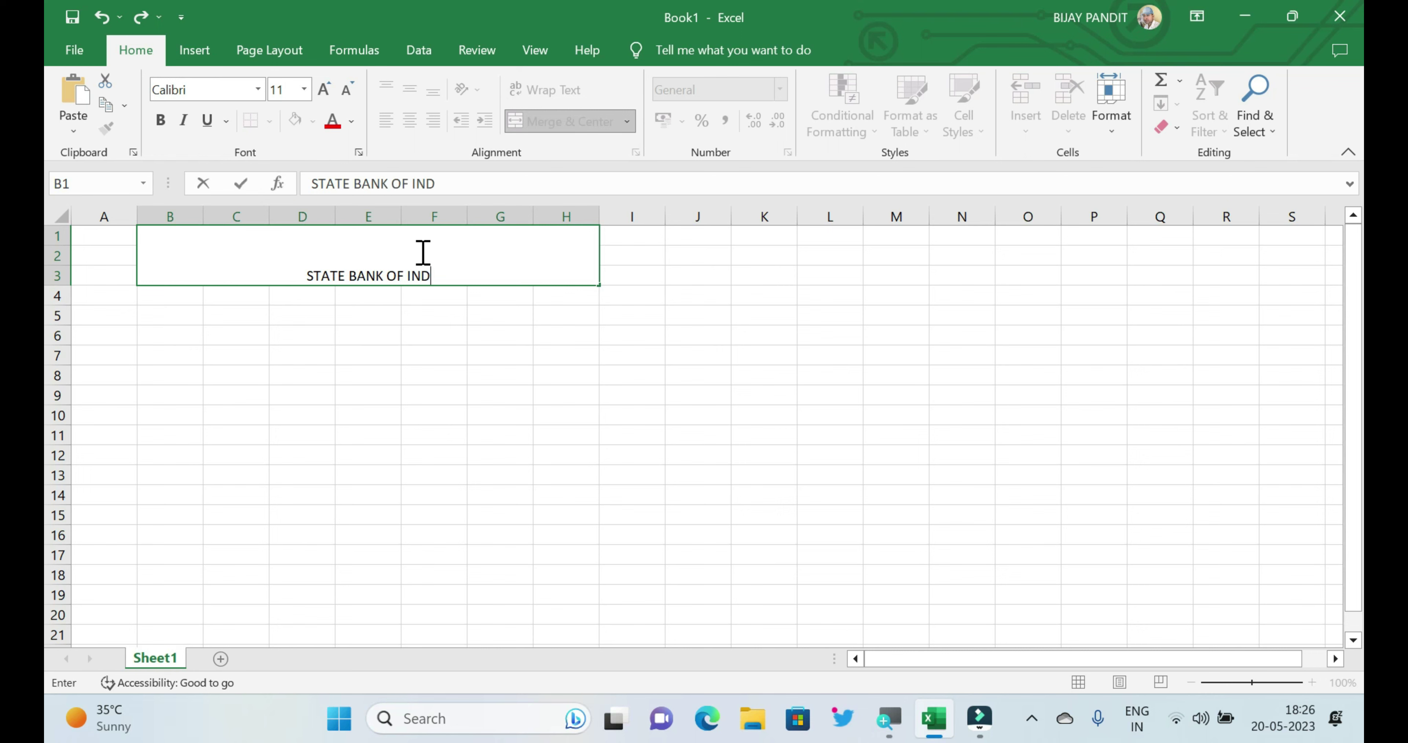
text(IA)
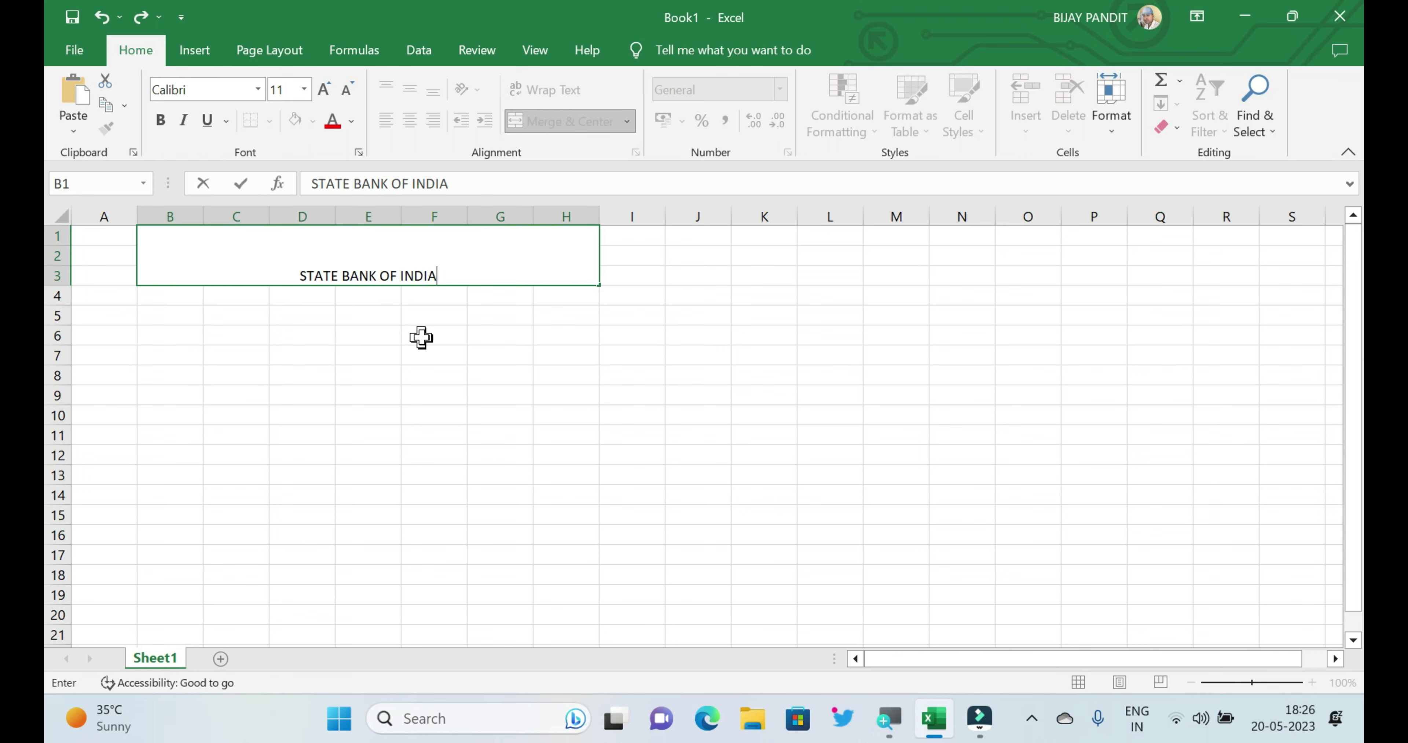
click(632, 353)
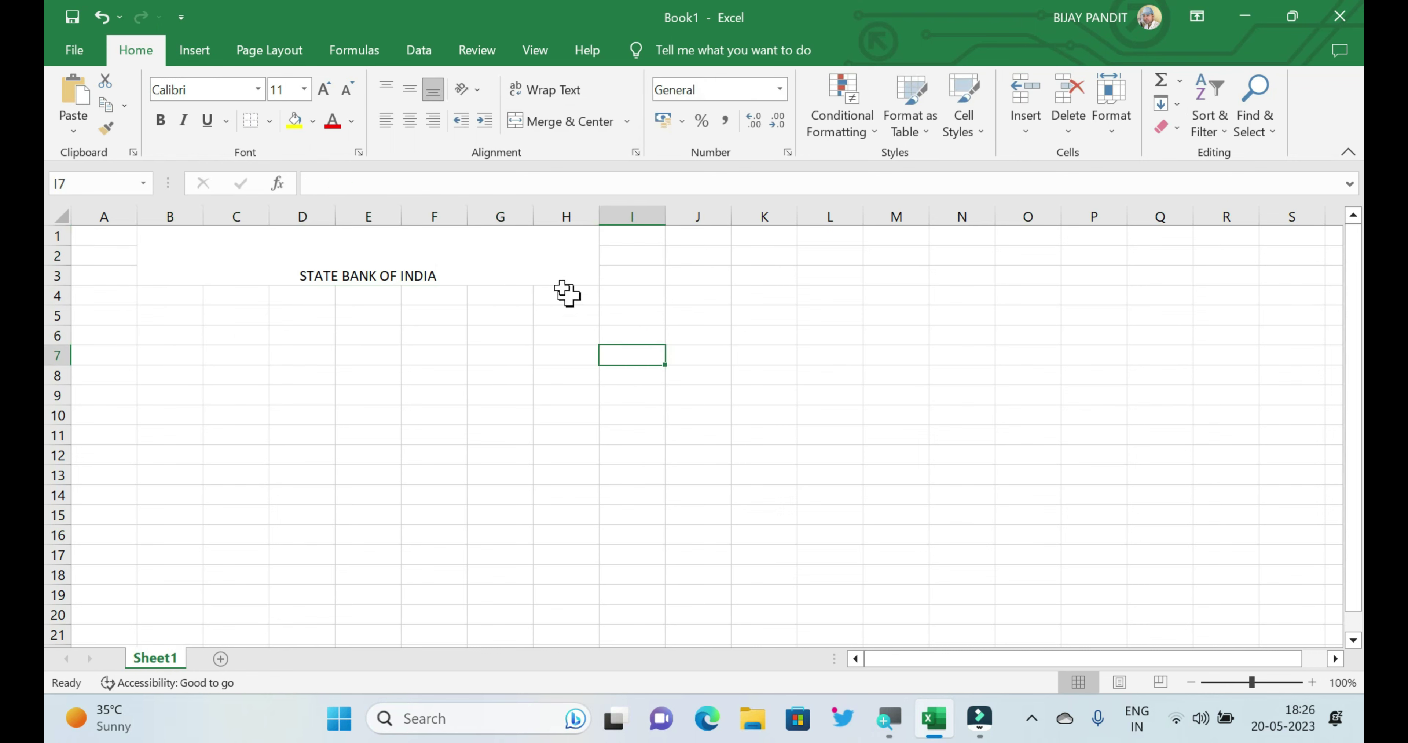
Enlarge the merged bank title to font size 28 and make it bold.
click(436, 260)
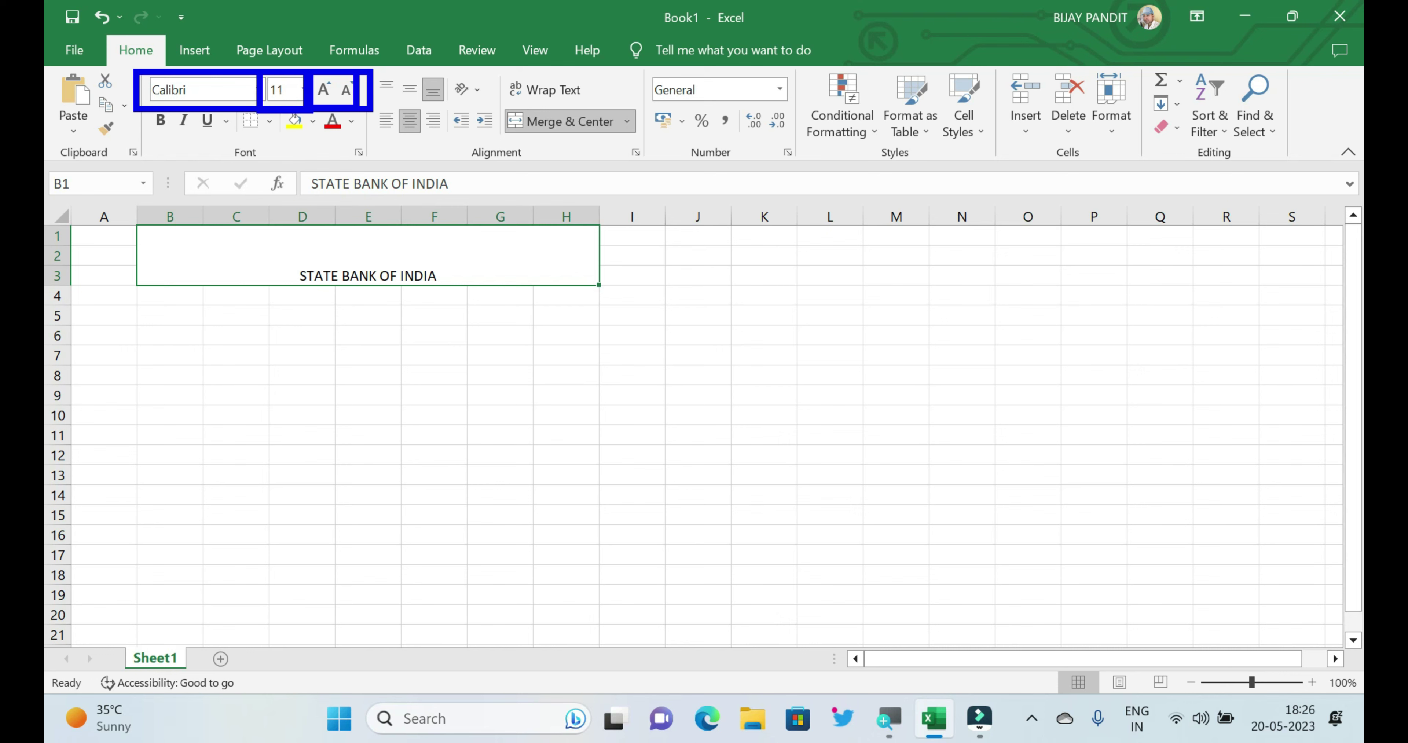
click(324, 89)
click(325, 90)
click(325, 89)
click(324, 89)
click(324, 89)
click(324, 89)
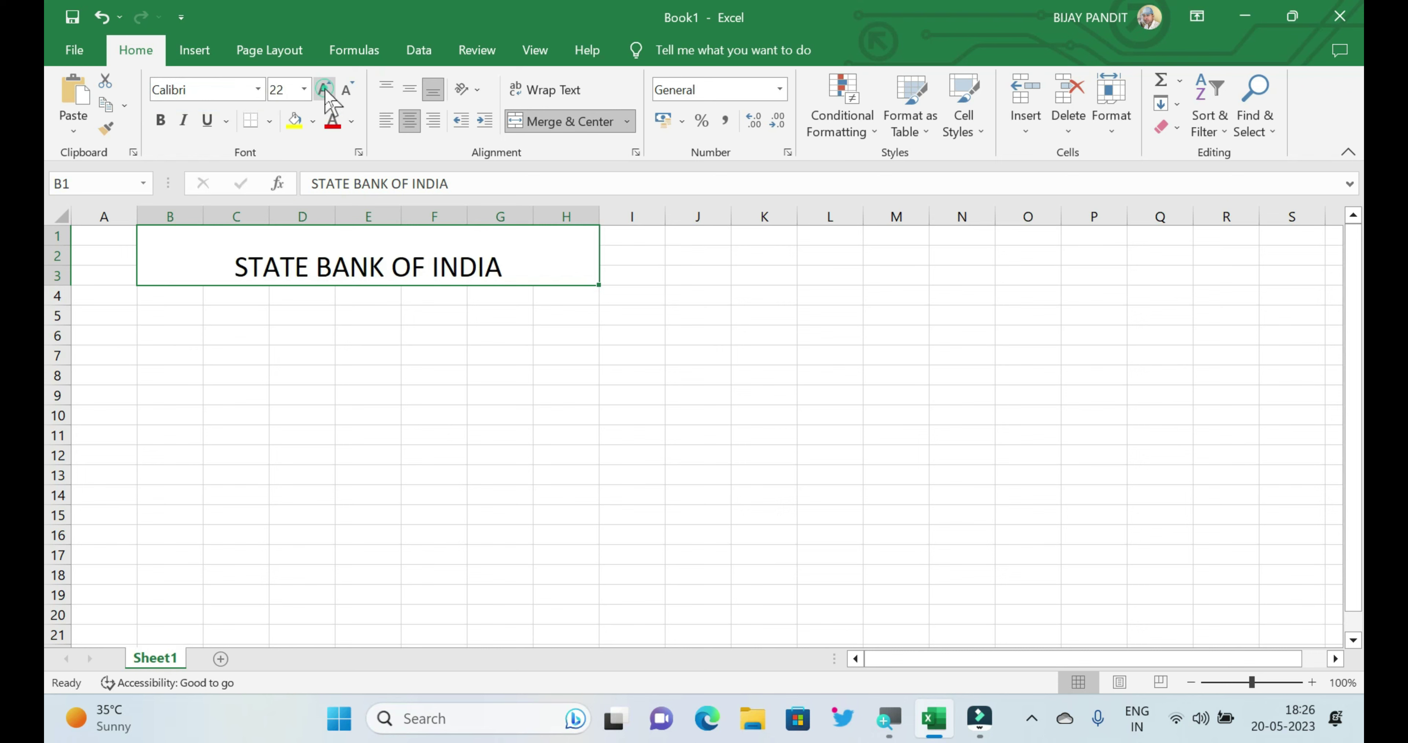
click(325, 89)
click(324, 89)
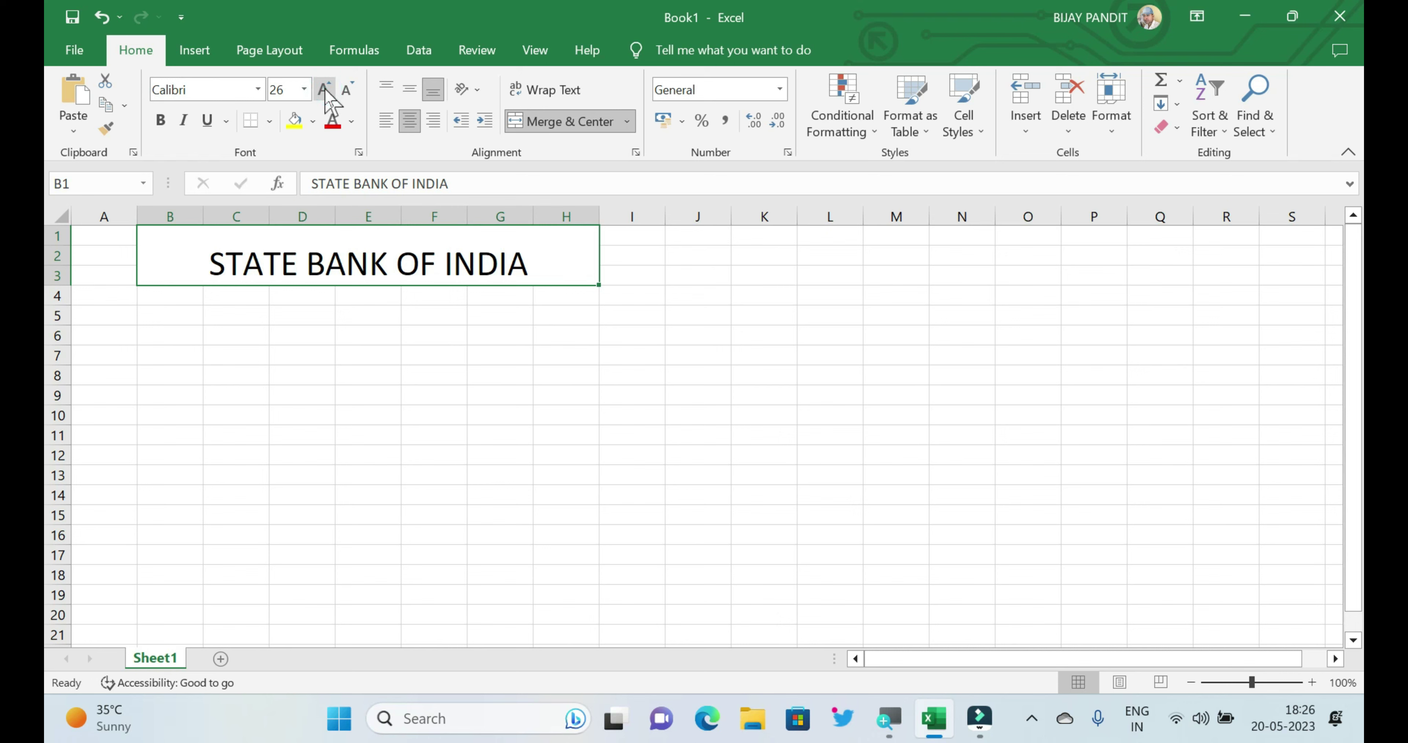
click(324, 89)
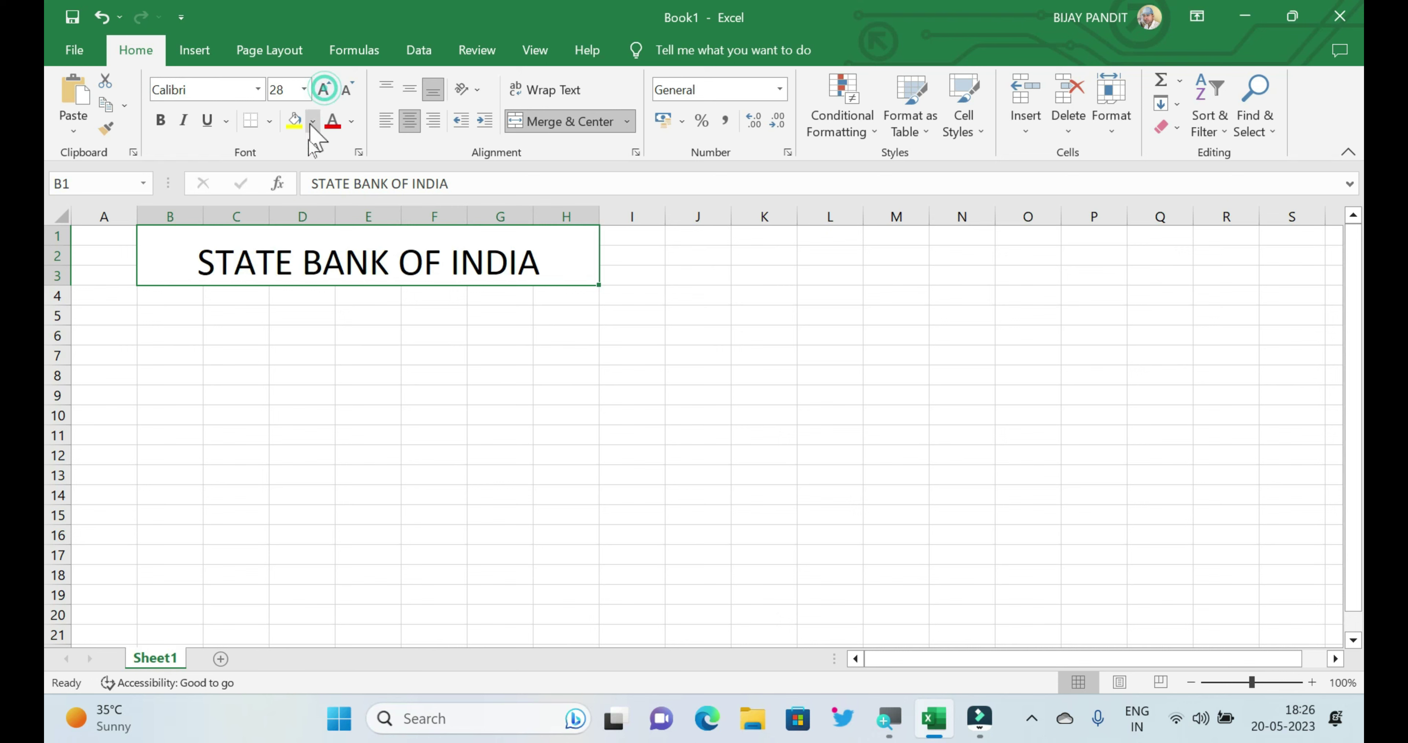
click(161, 121)
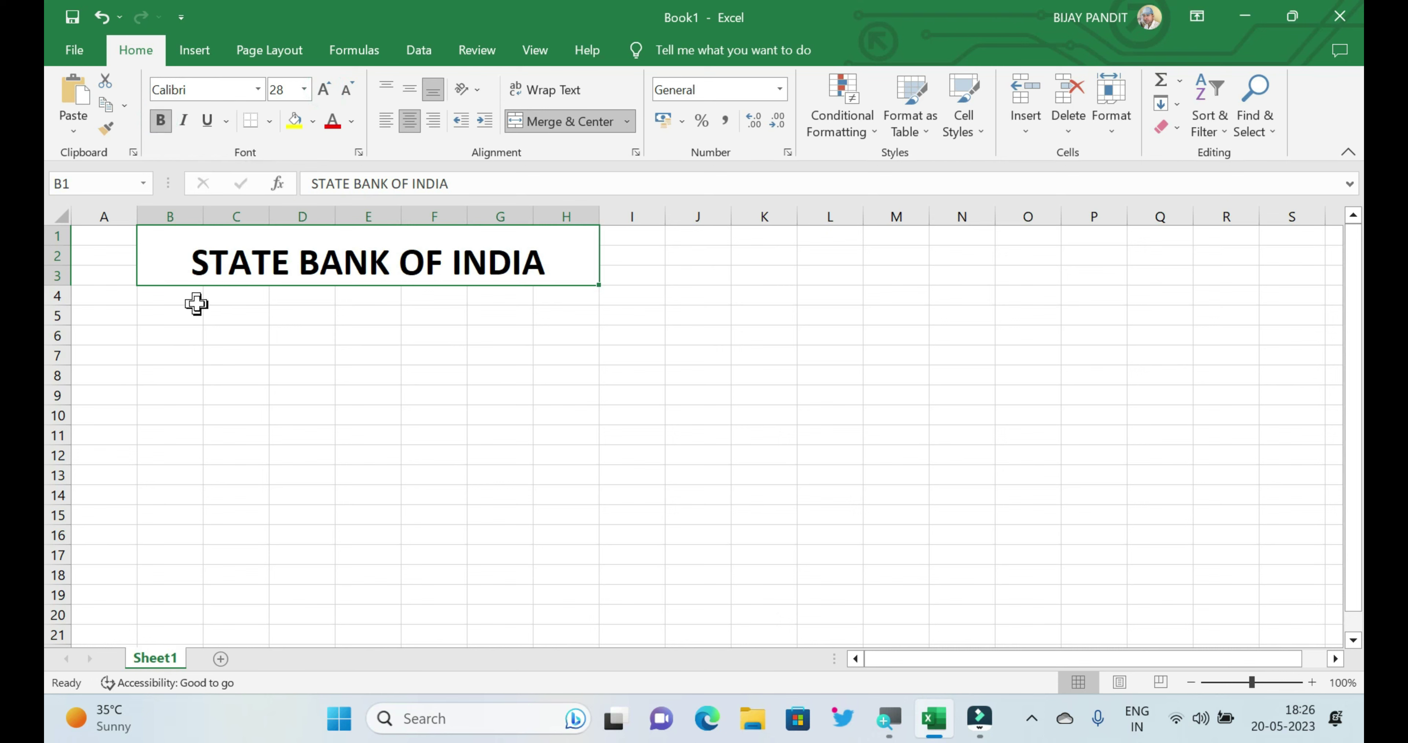
drag(176, 295, 562, 305)
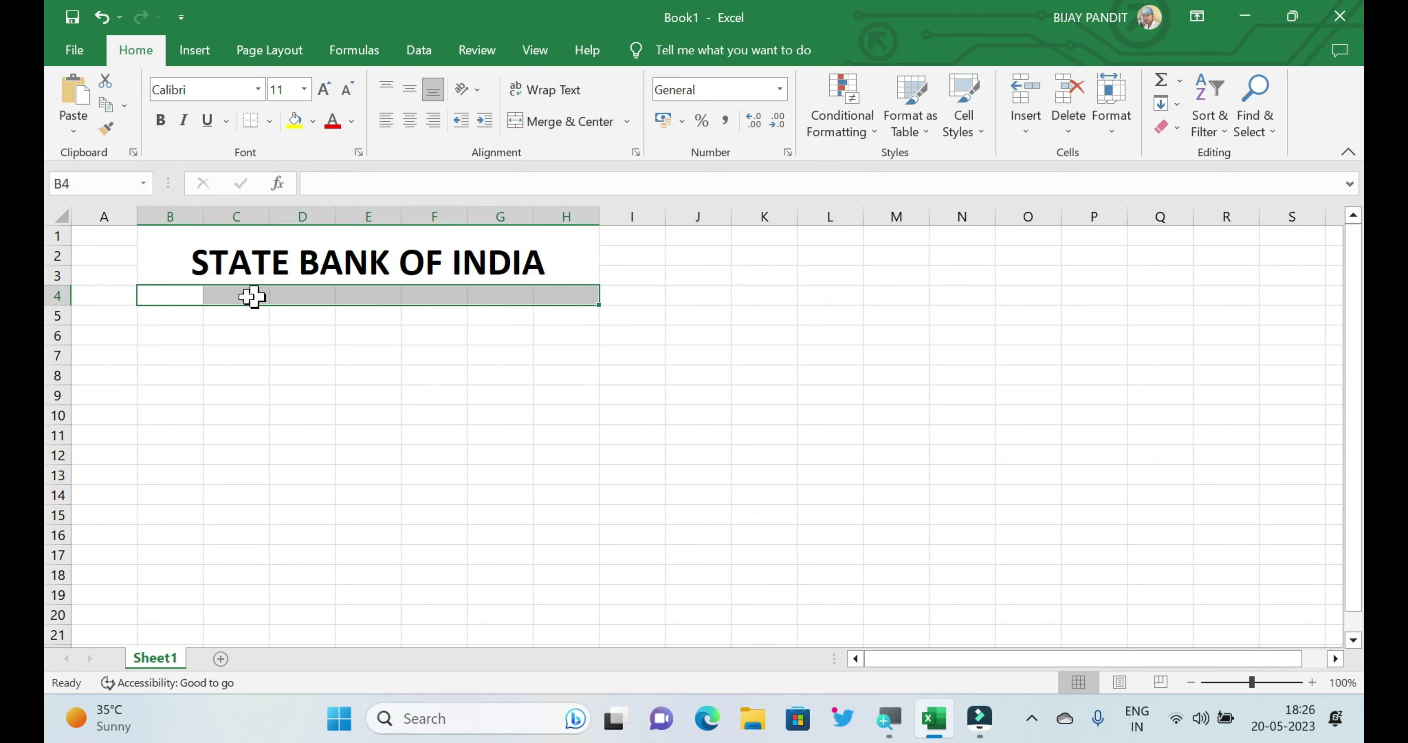
Merge and centre B4:H4 and enter 'A/C No - ' followed by the account number.
drag(186, 298, 559, 300)
click(562, 122)
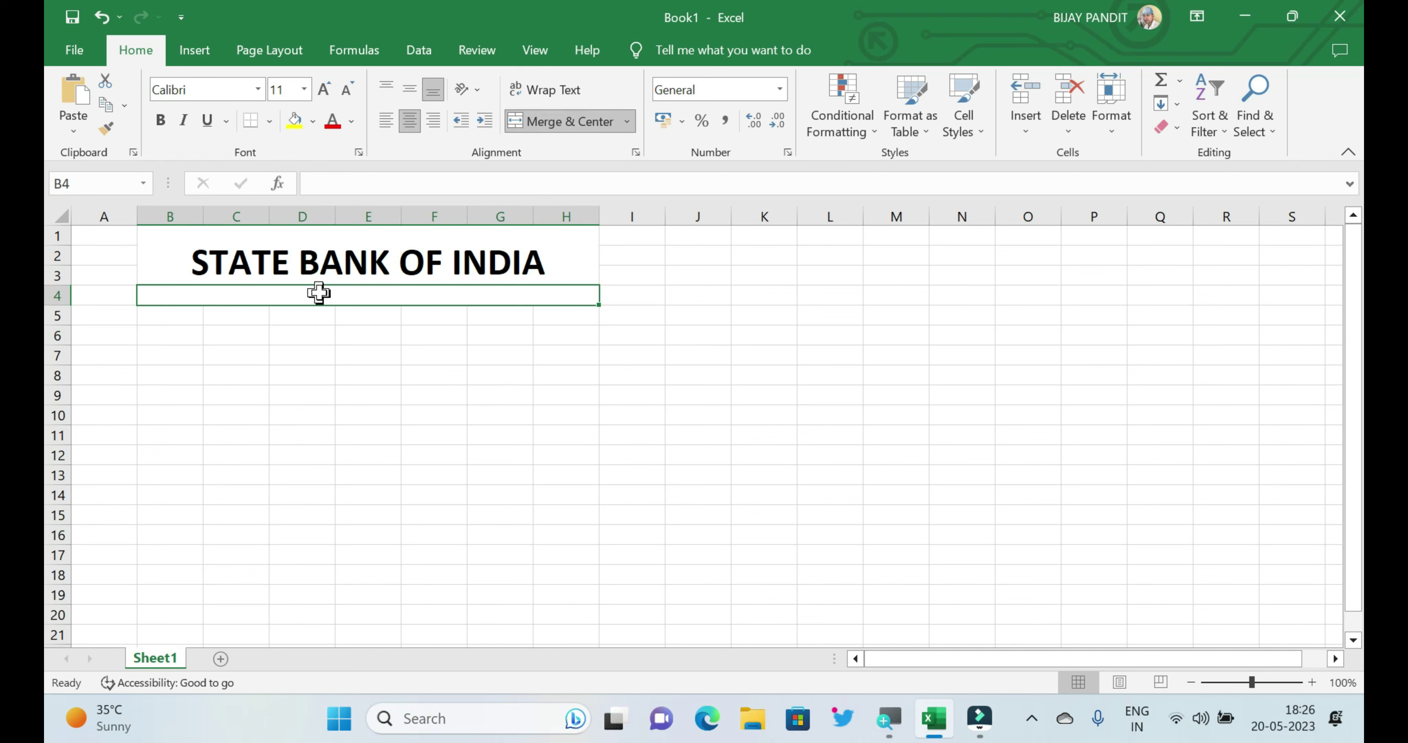
text(A)
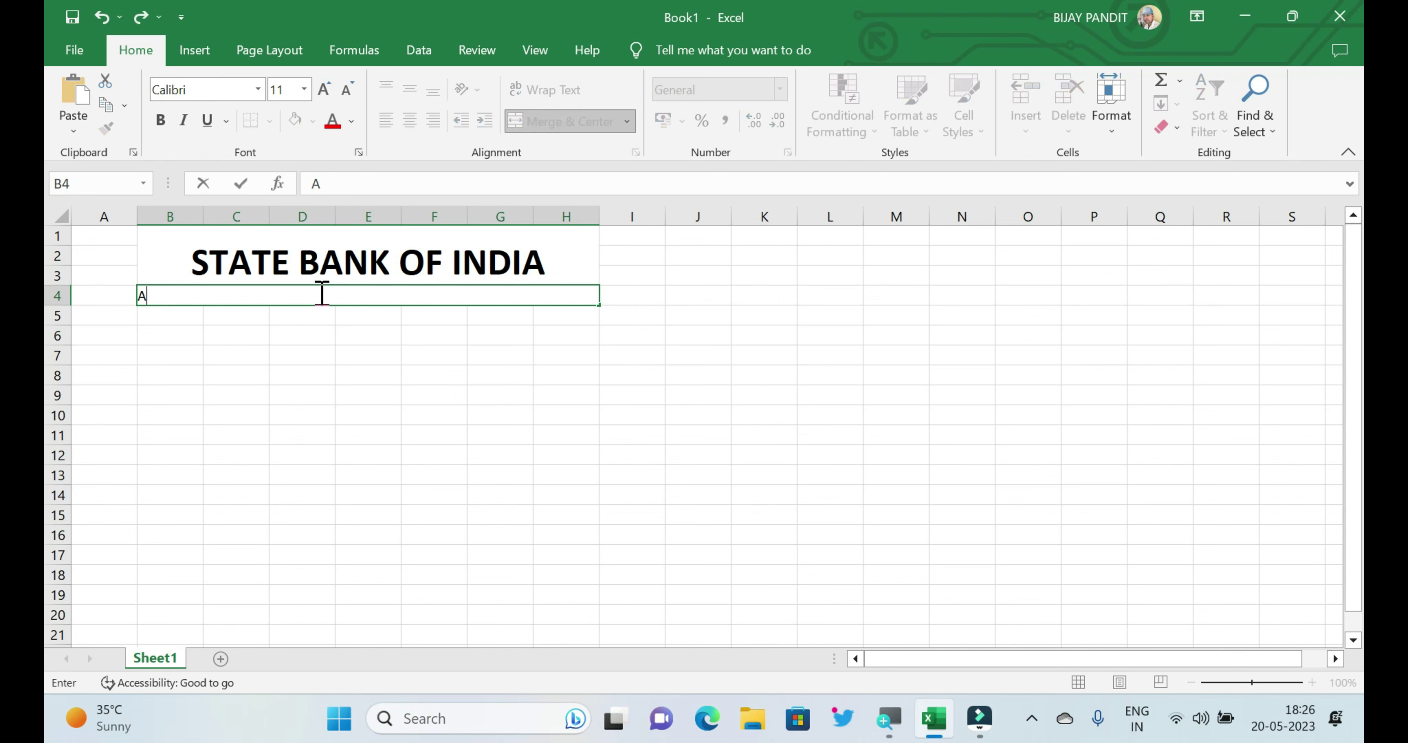
text(/)
text(C n)
key(BackSpace)
text(No)
text( -)
text( 123456)
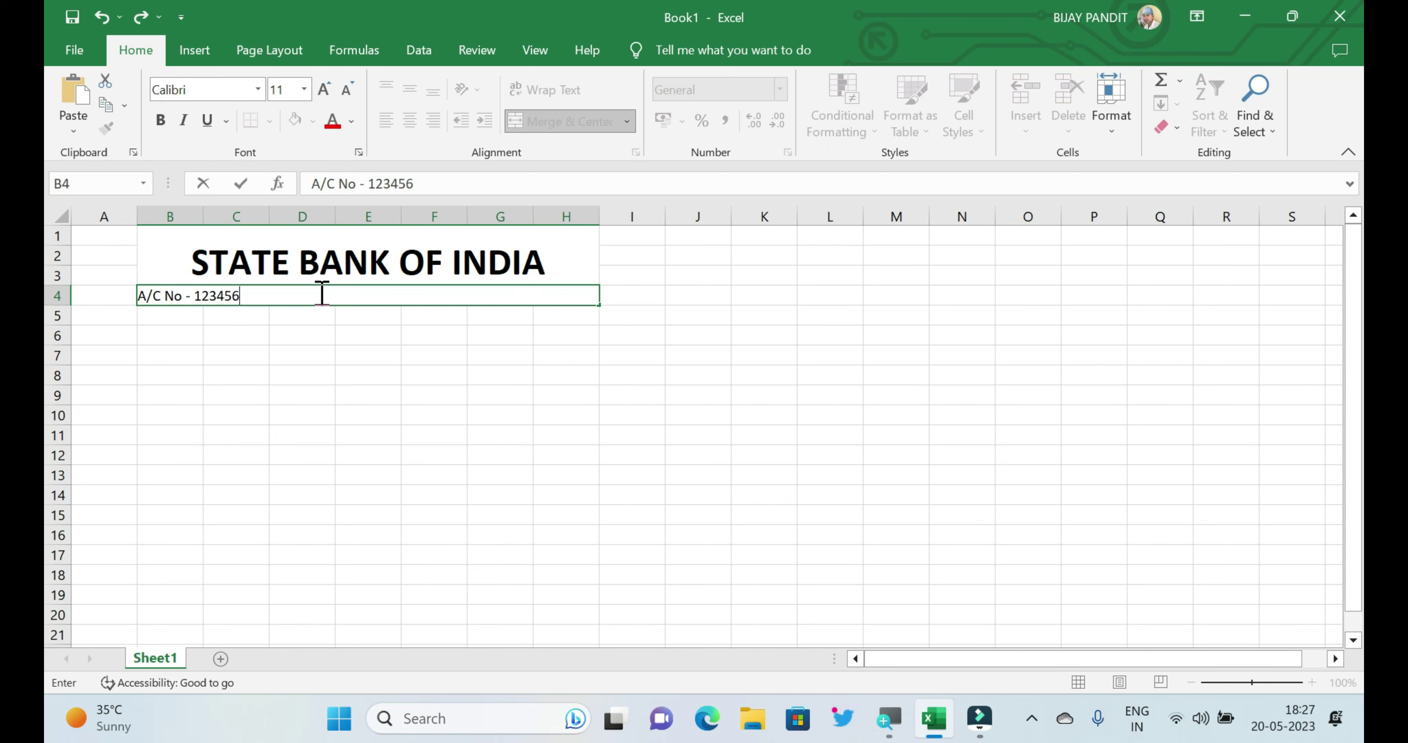
text(7890000)
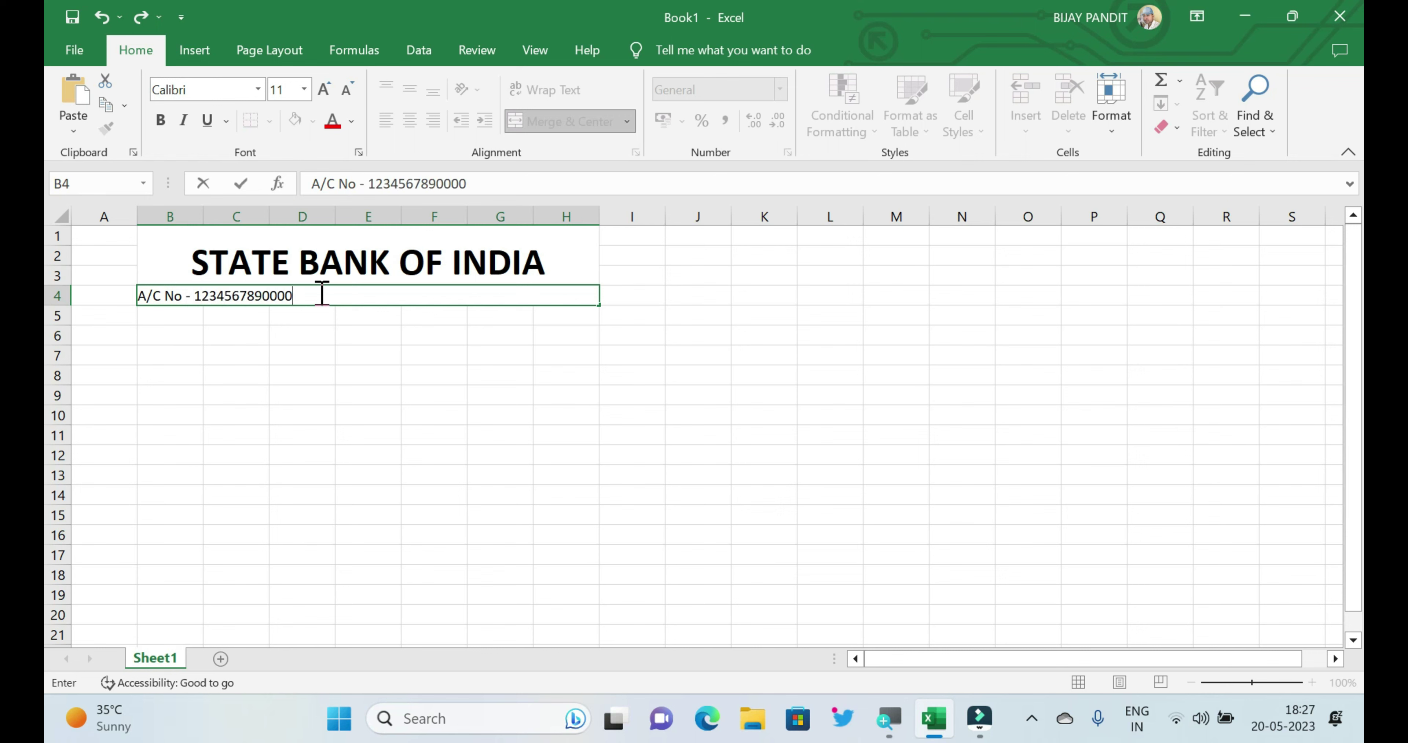
click(632, 355)
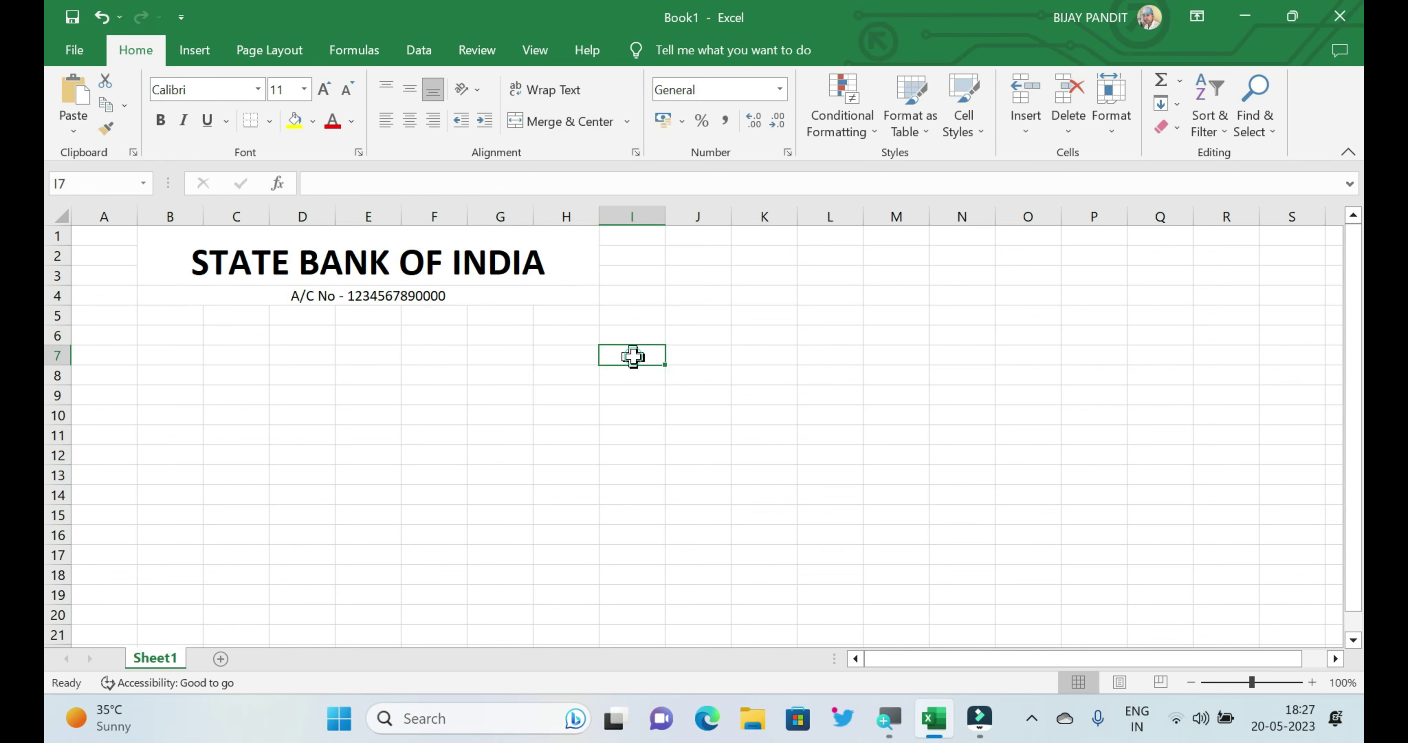
Make the account number line bold at font size 14.
click(377, 297)
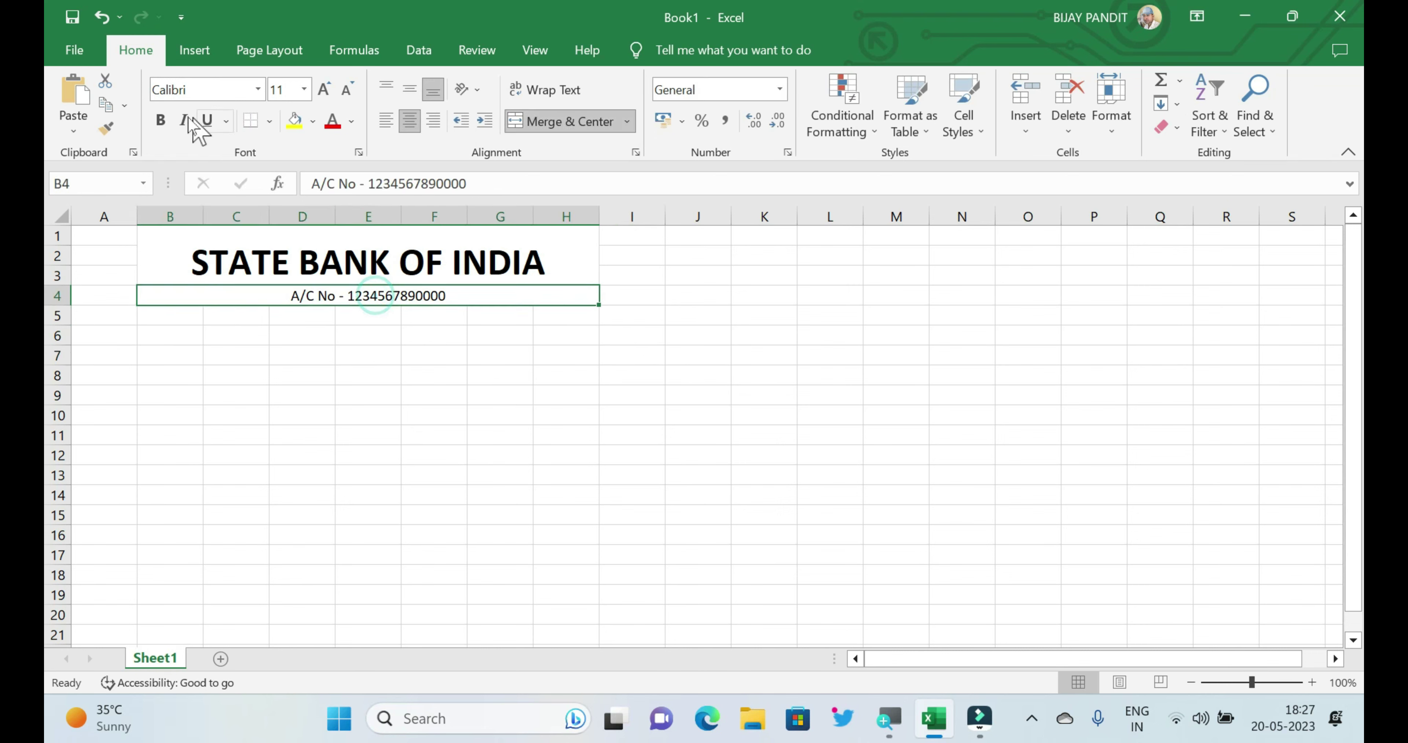
click(164, 121)
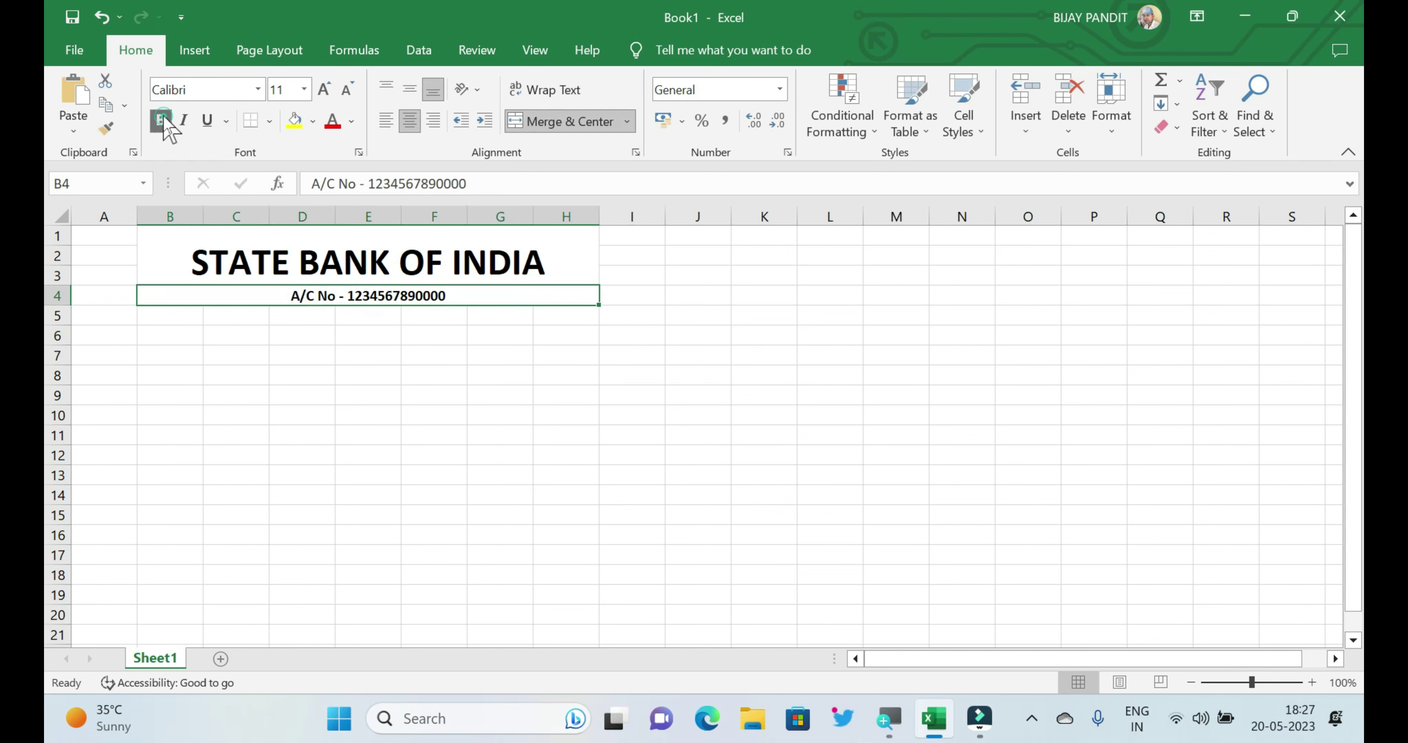
click(324, 89)
click(324, 89)
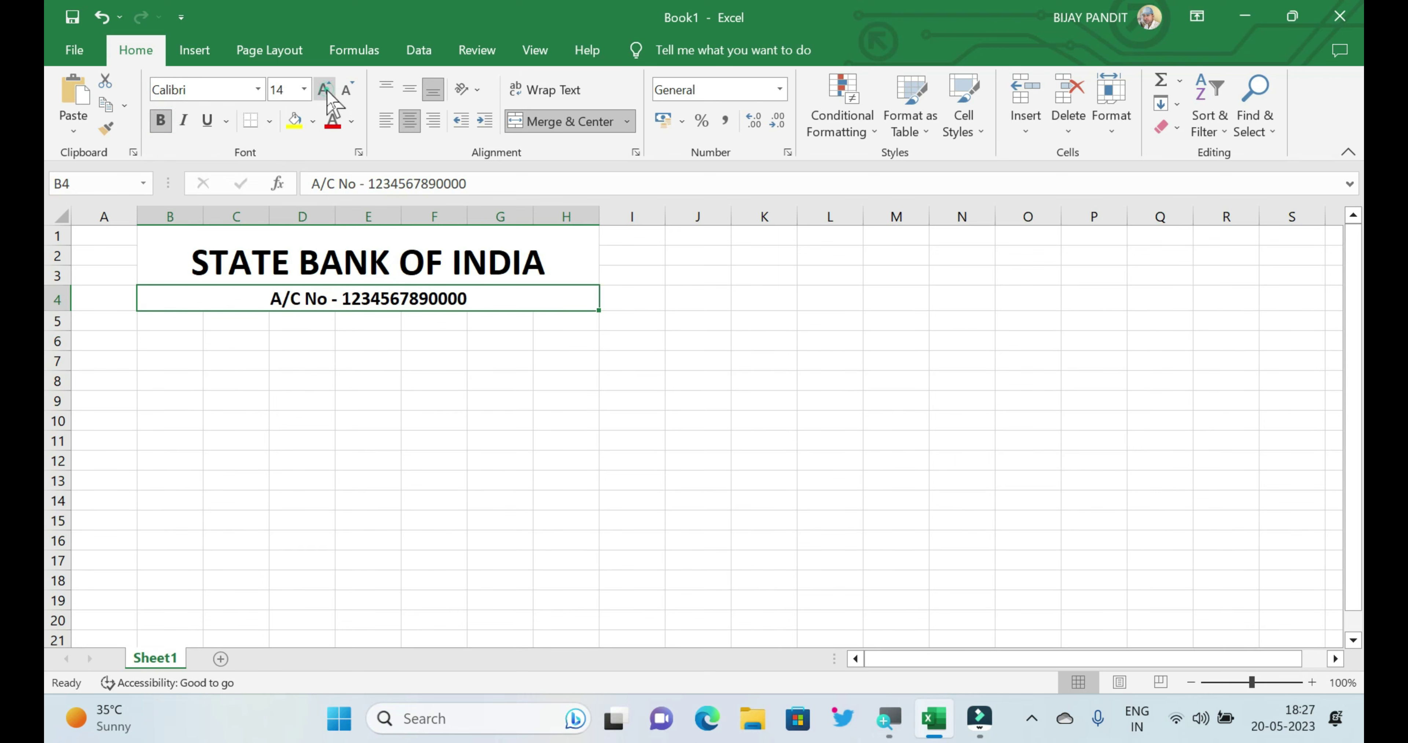
click(500, 369)
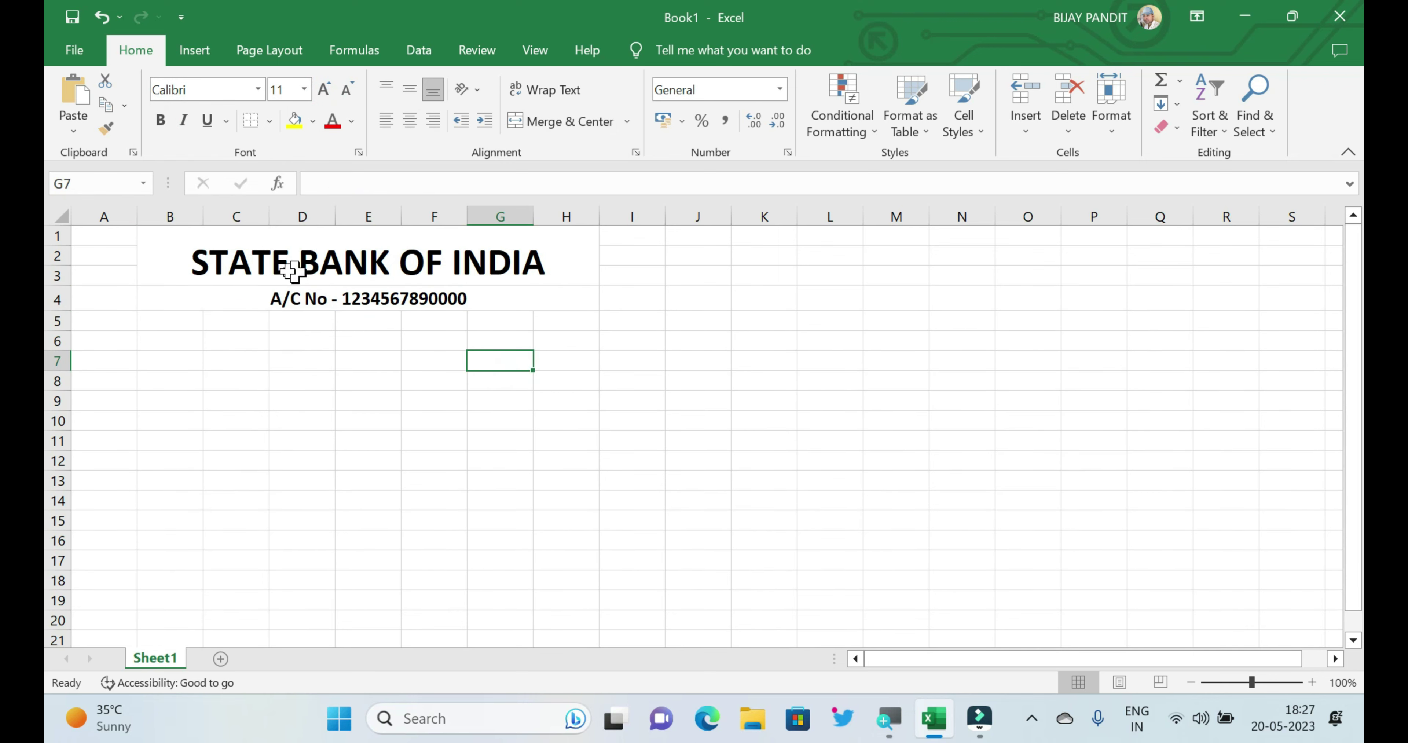
click(279, 267)
click(345, 300)
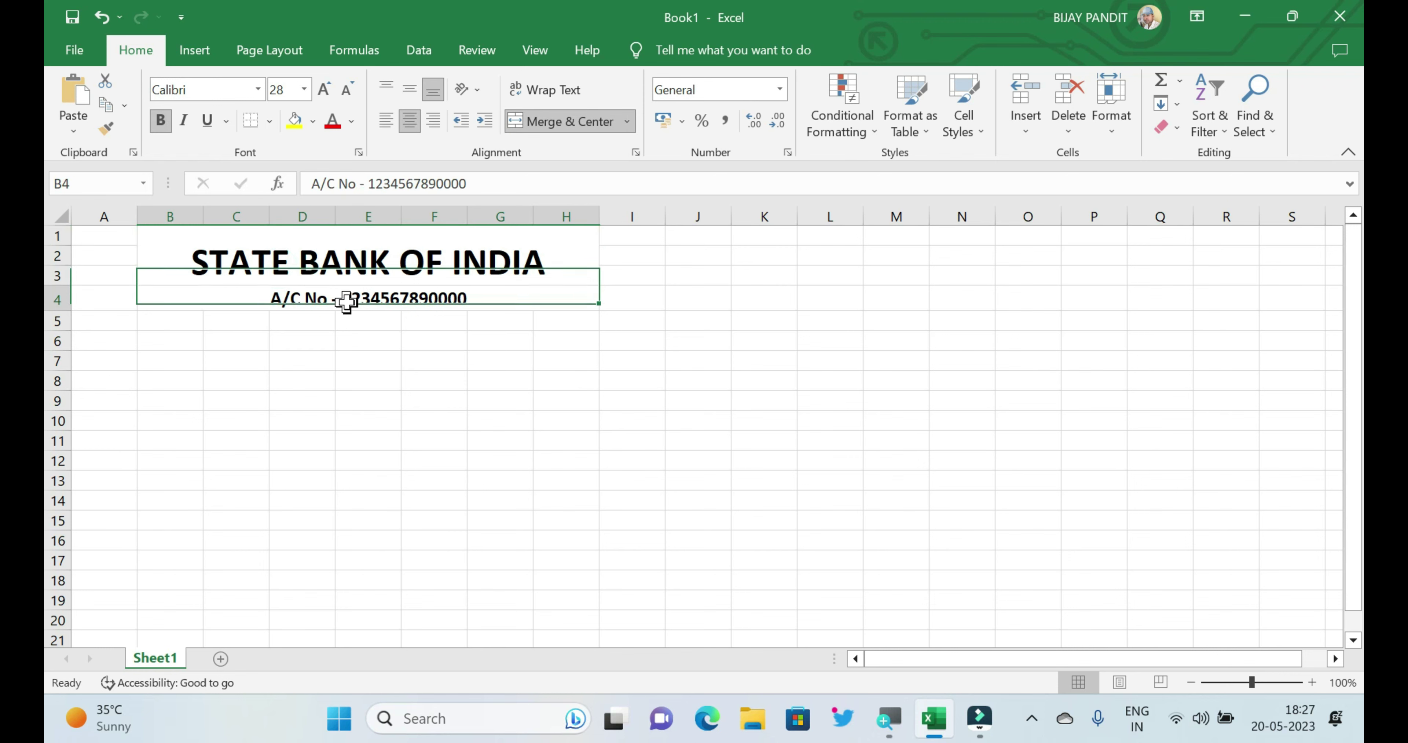
Merge and centre B5:H5 and enter the address line 'Durgapur , West Bengal'.
drag(173, 321, 563, 327)
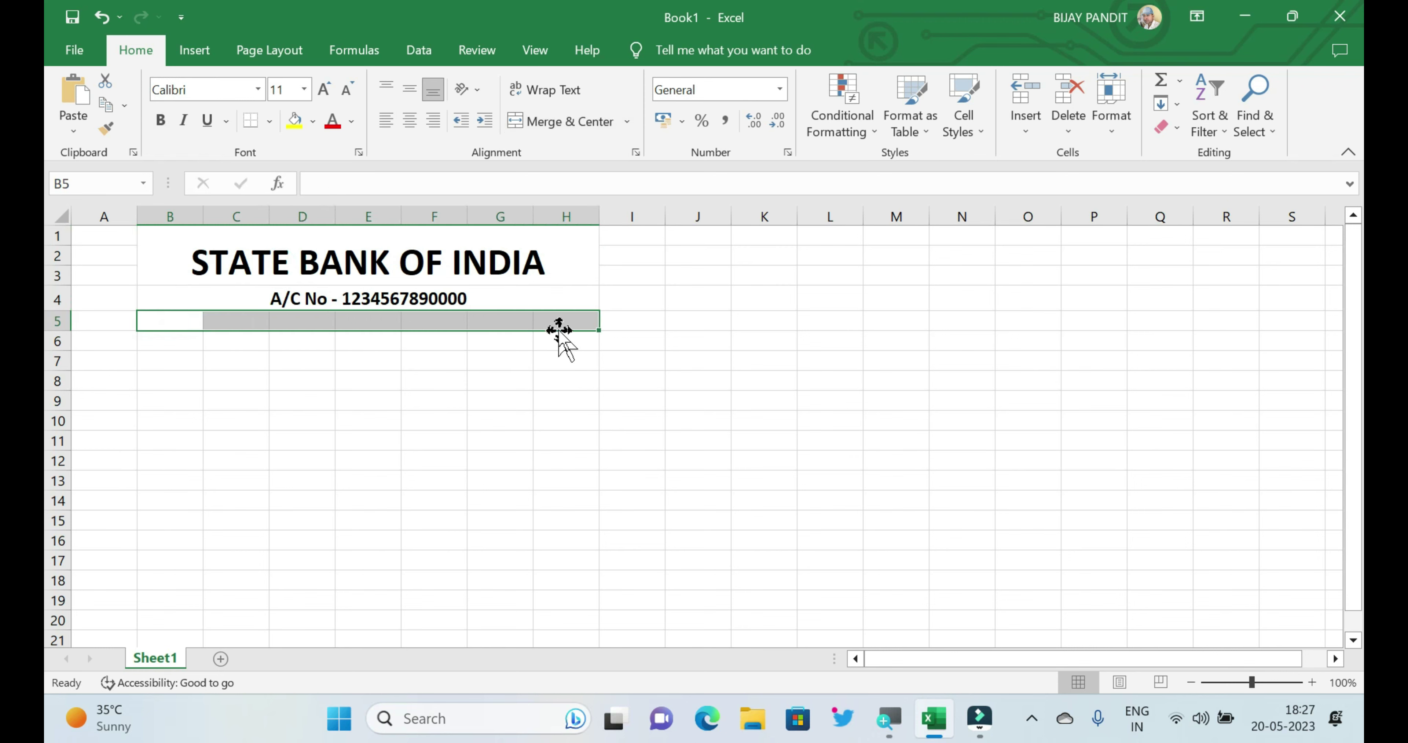
drag(157, 319, 557, 318)
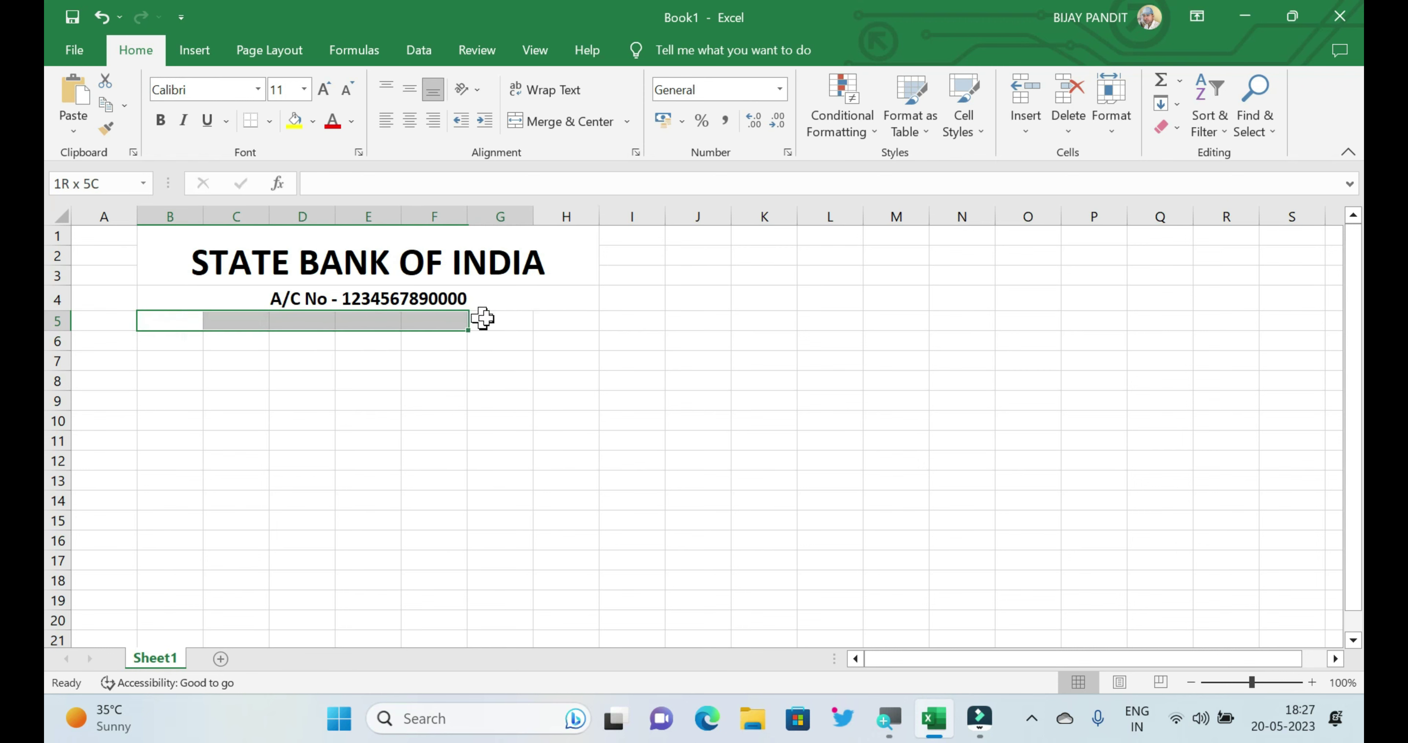
click(584, 122)
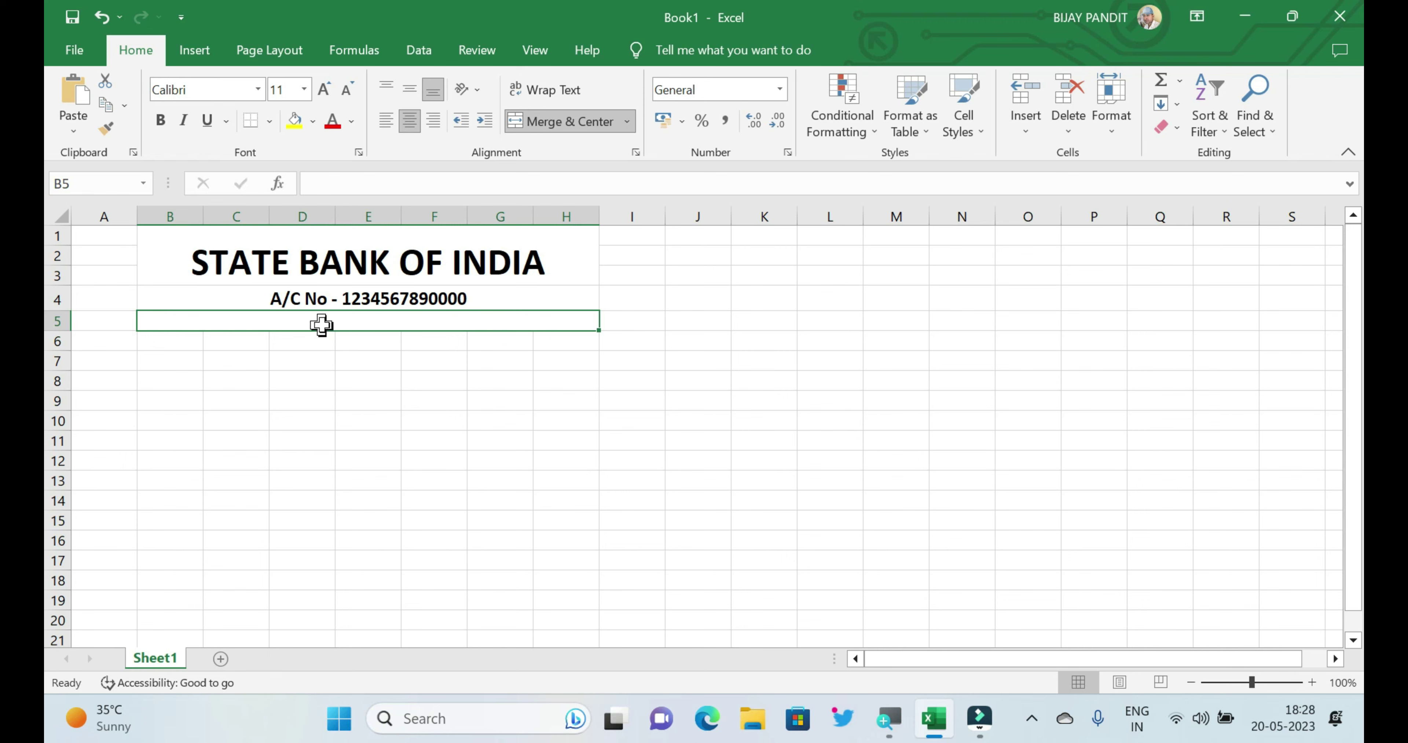
text(dUR)
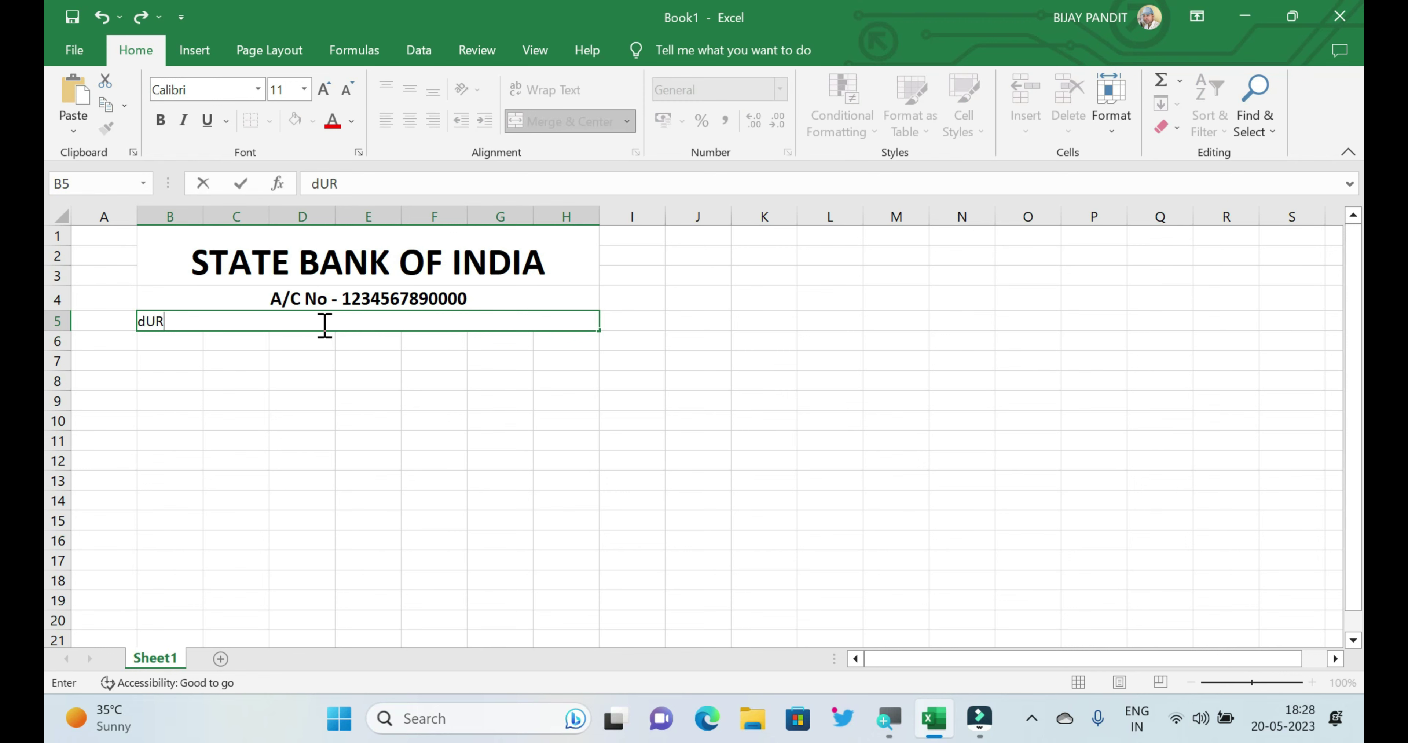
text(GAPUR )
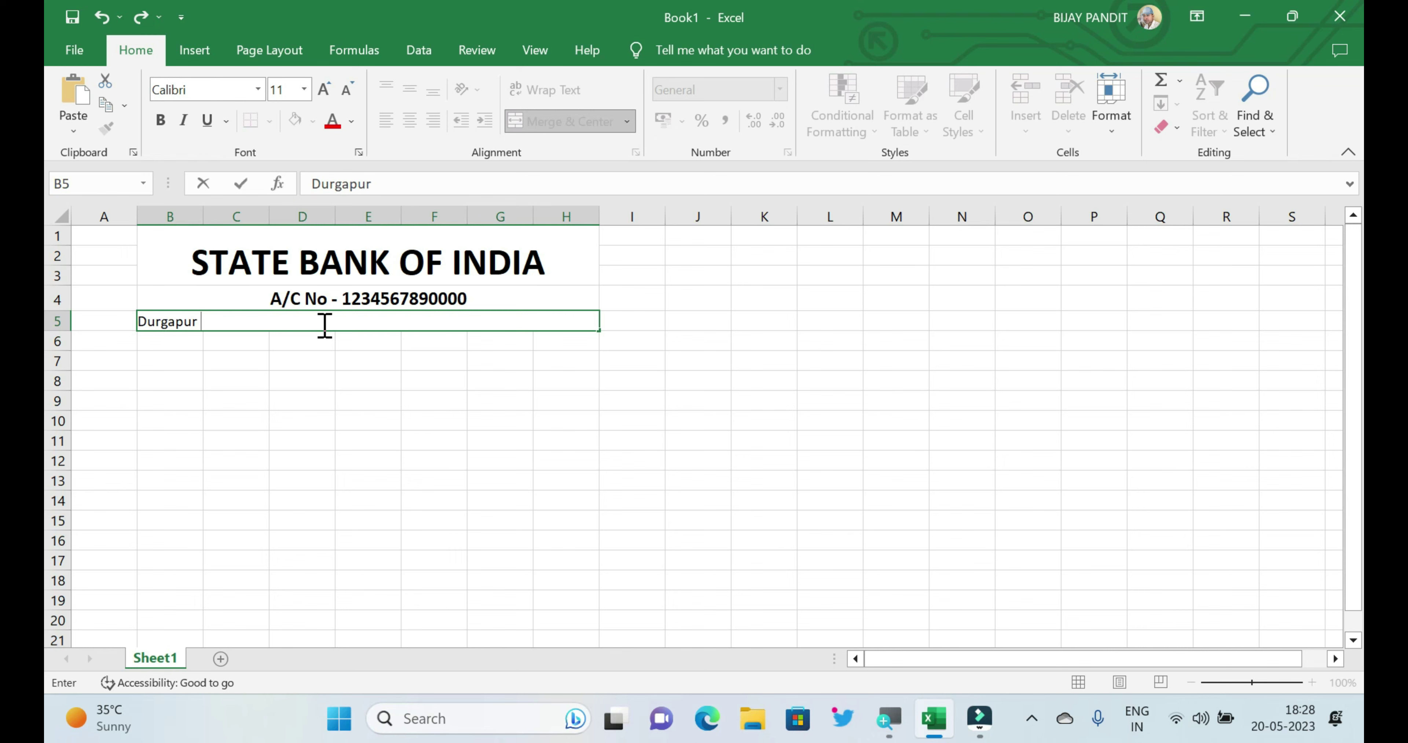
text(, West )
text(ben)
text(gal)
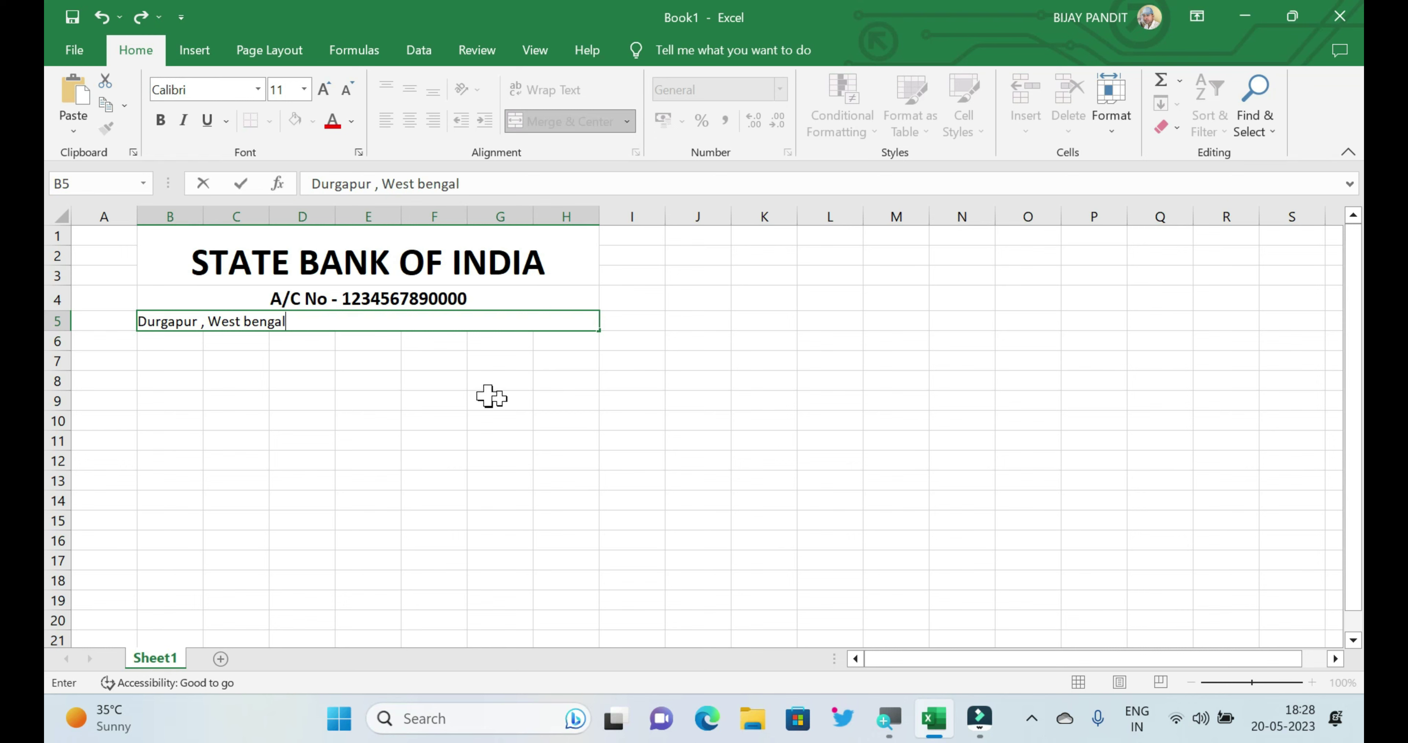
click(559, 404)
Make the address line bold and enlarge it to font size 14.
click(371, 320)
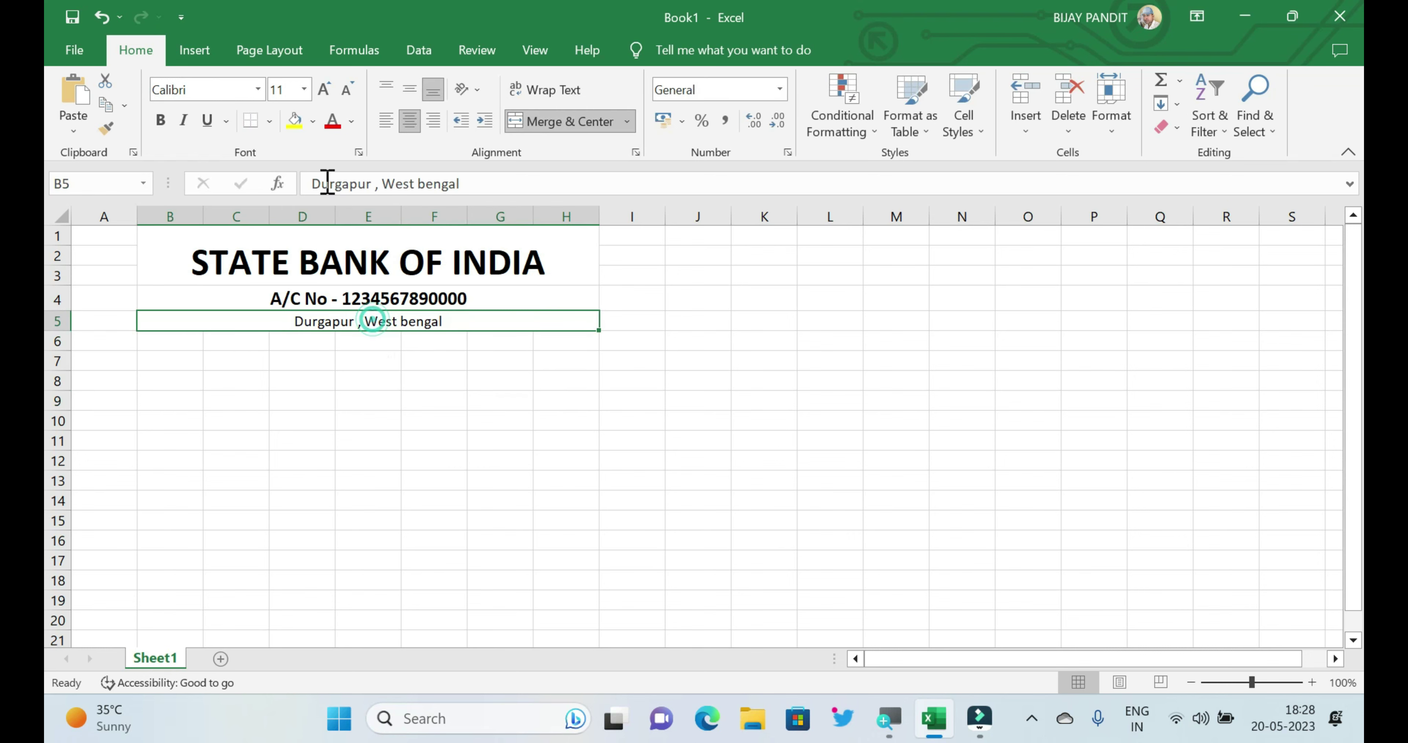
click(161, 120)
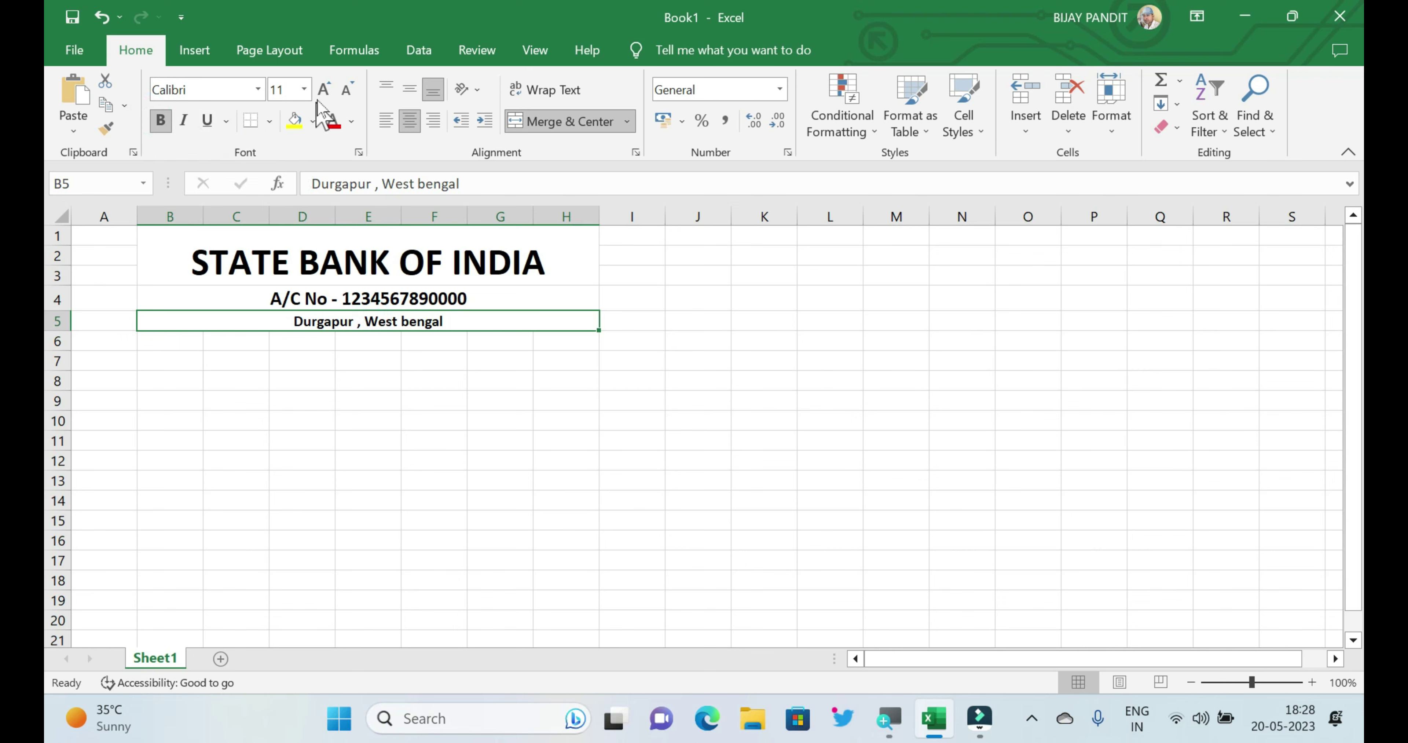
click(323, 89)
click(323, 89)
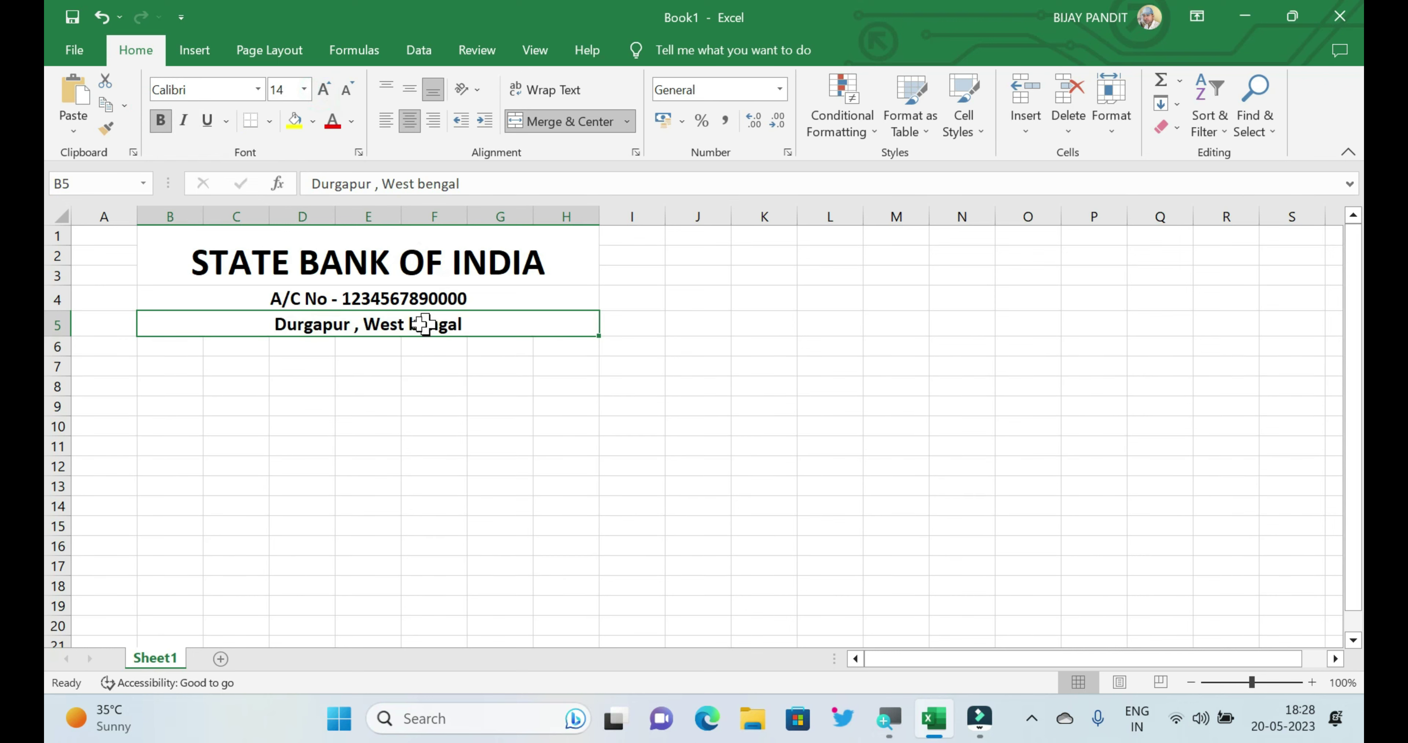
click(103, 371)
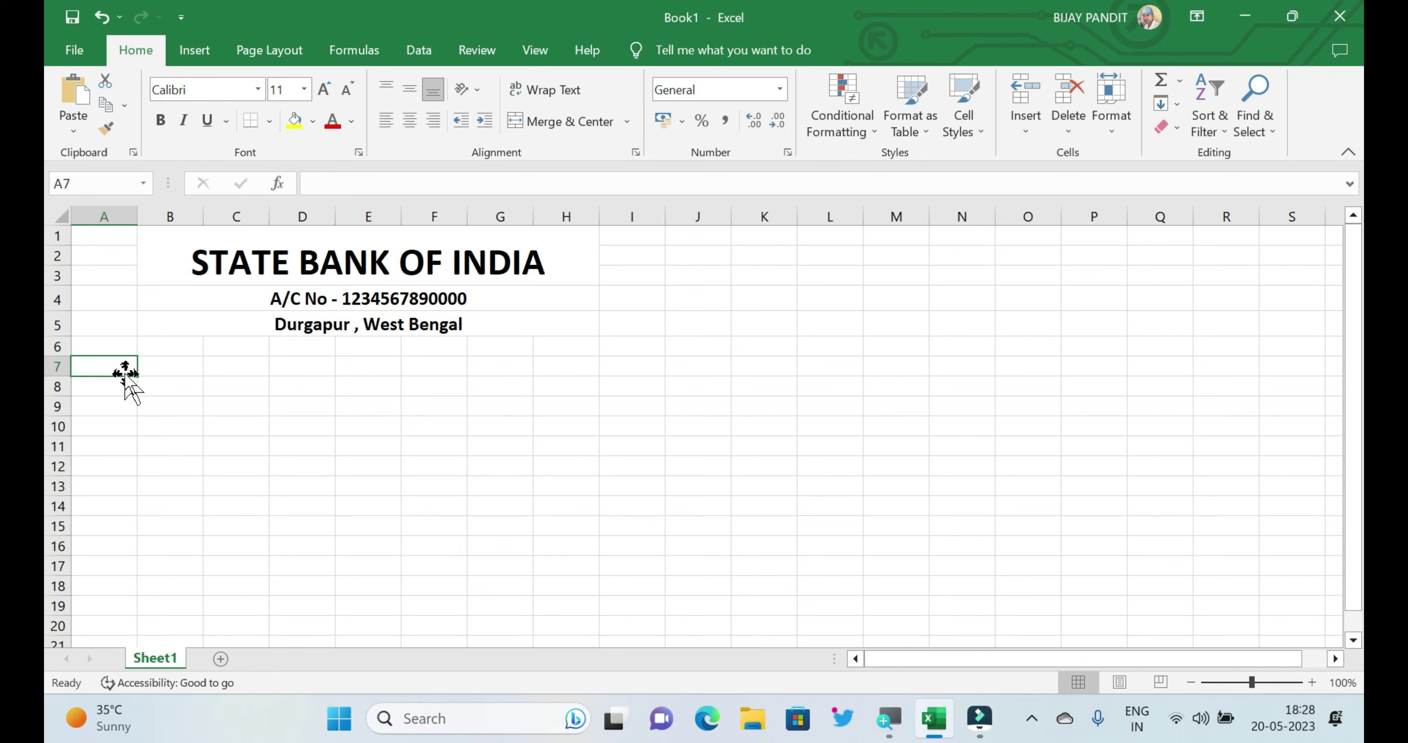
Enter the headings Sl No, Date and Particular in A7:C7.
text(Sl )
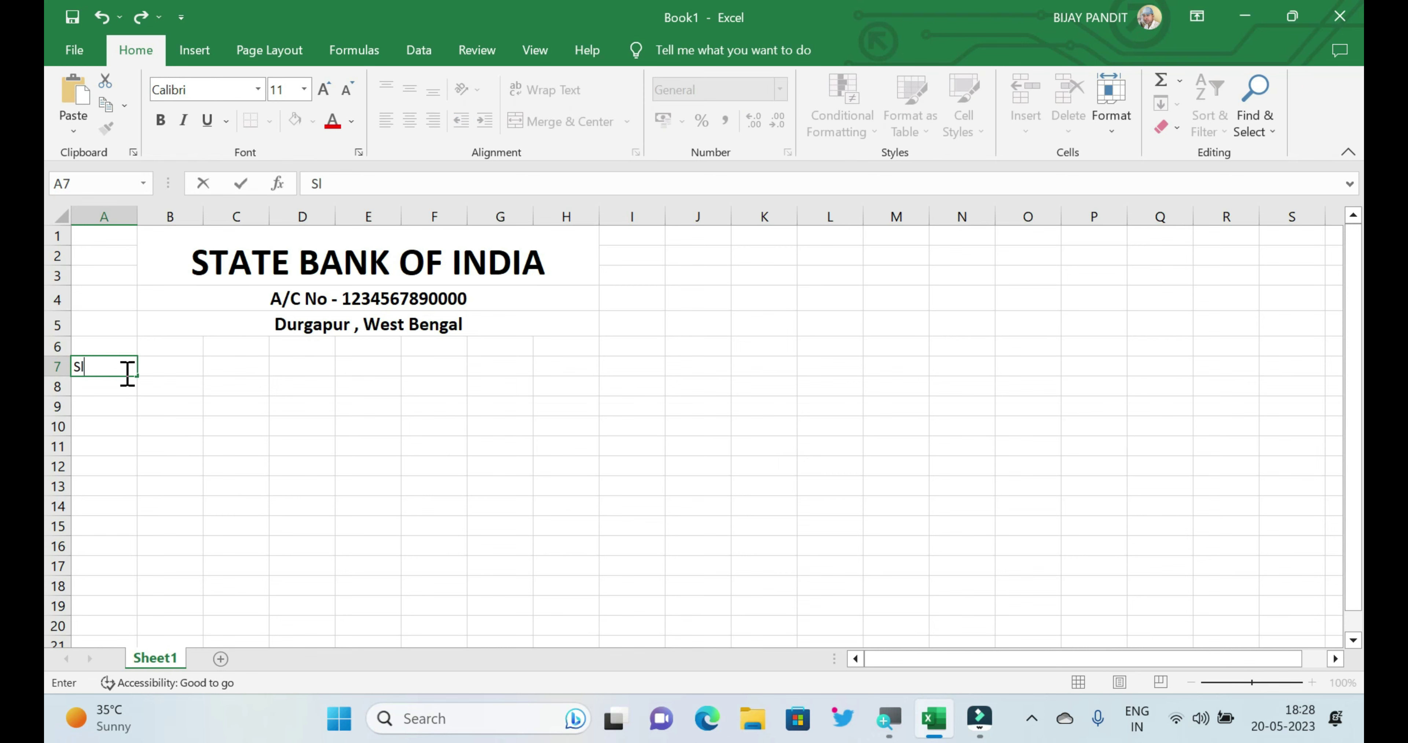
text(N)
text(o)
ctrl+scroll(183, 421, up, 5)
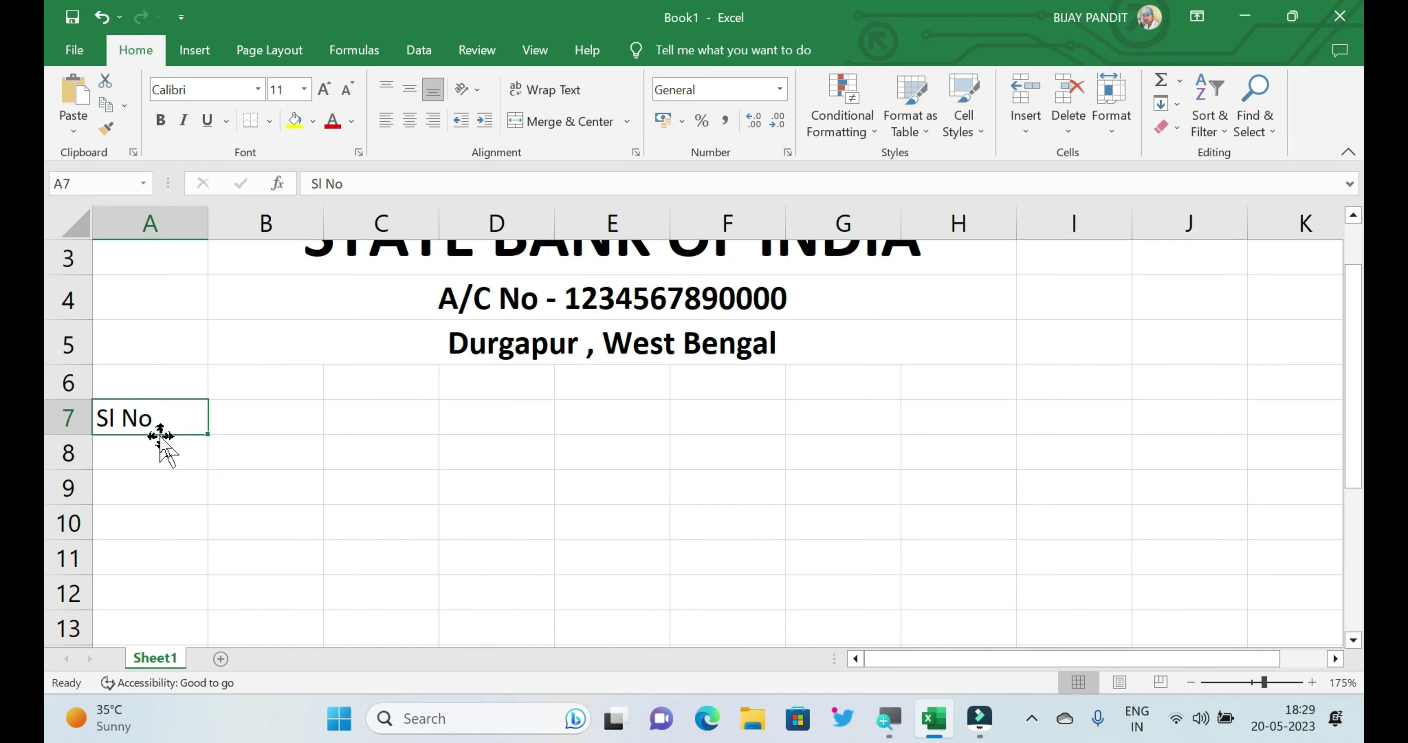
click(290, 413)
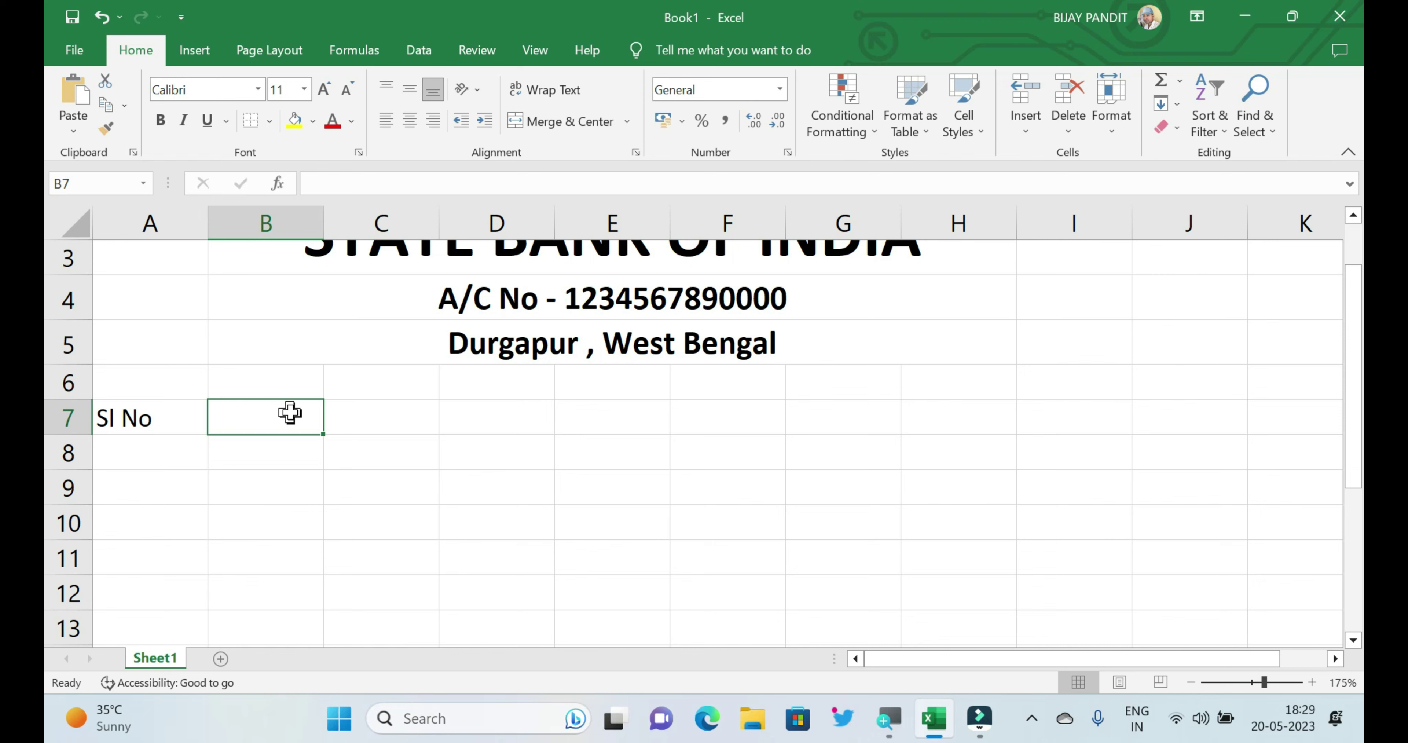
text(Date)
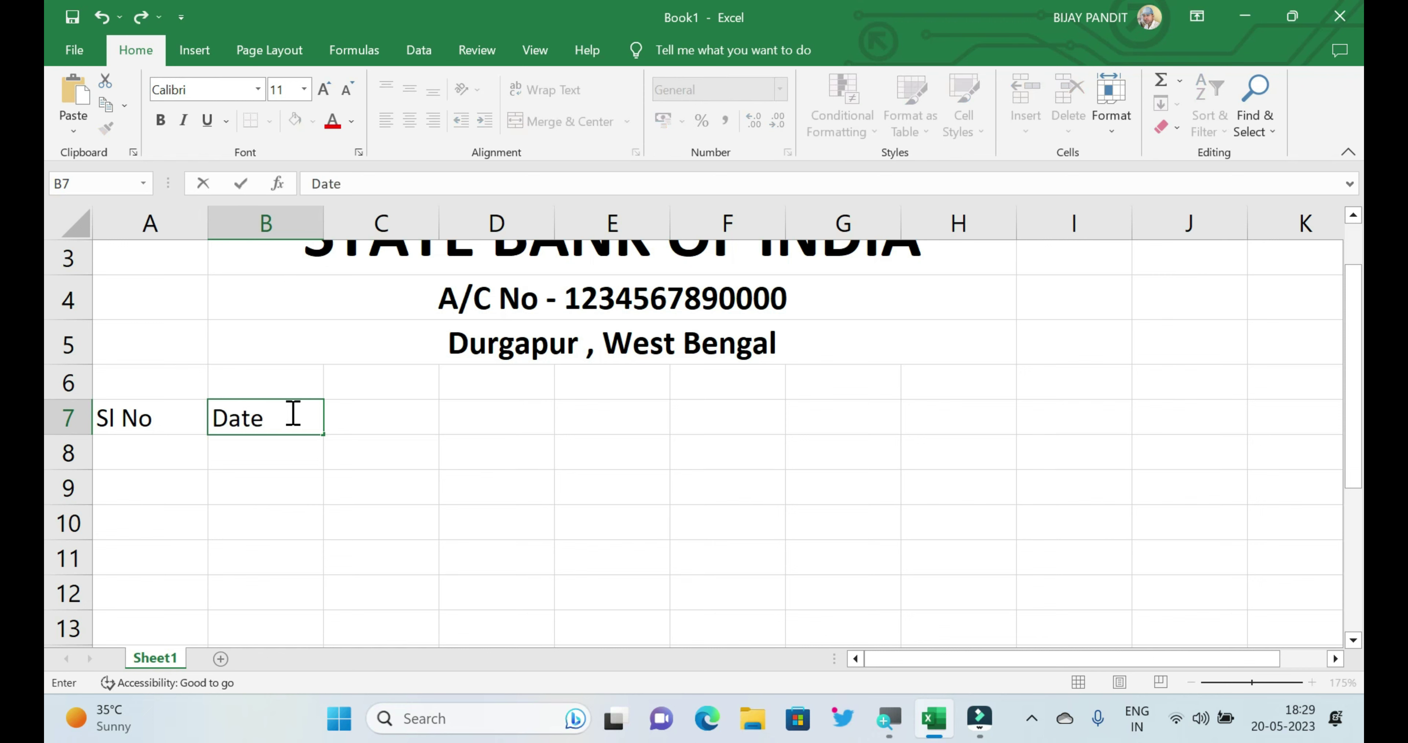
click(389, 418)
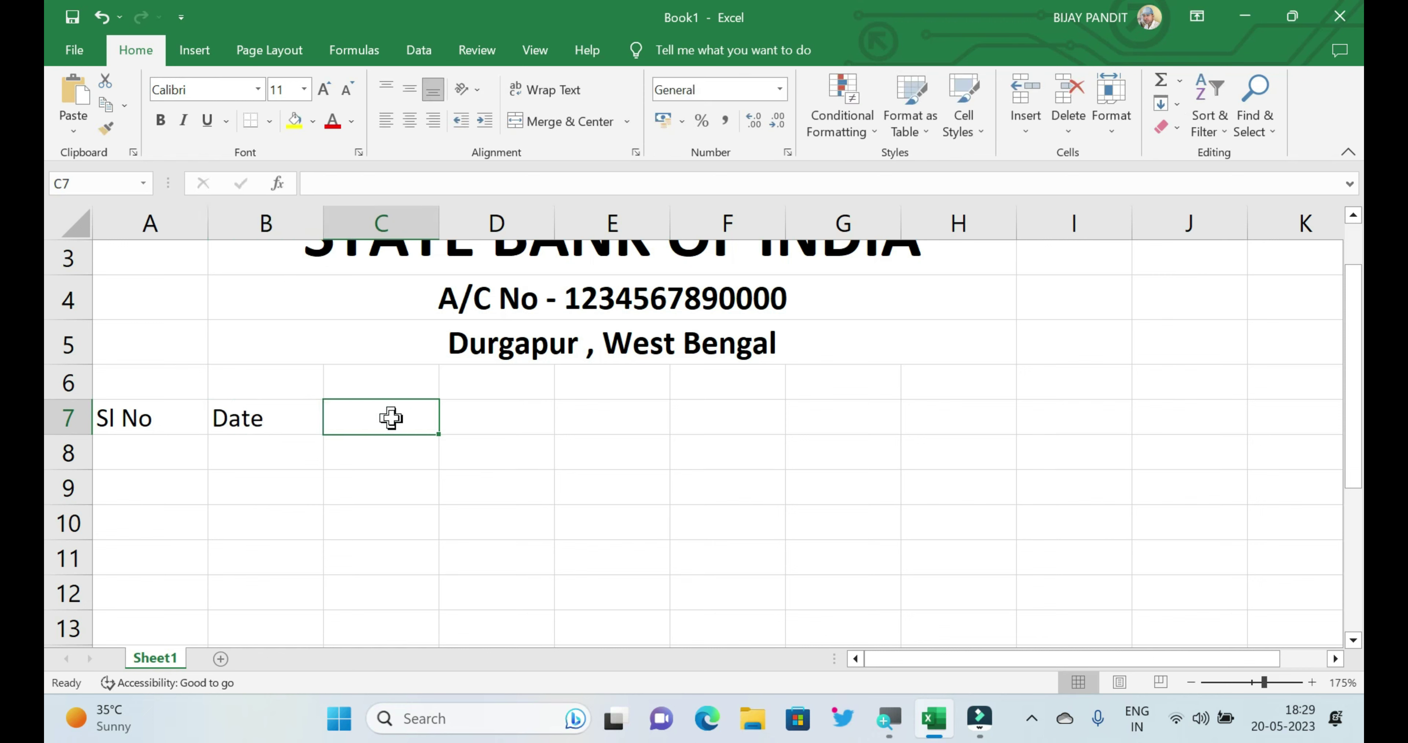
text(Pa)
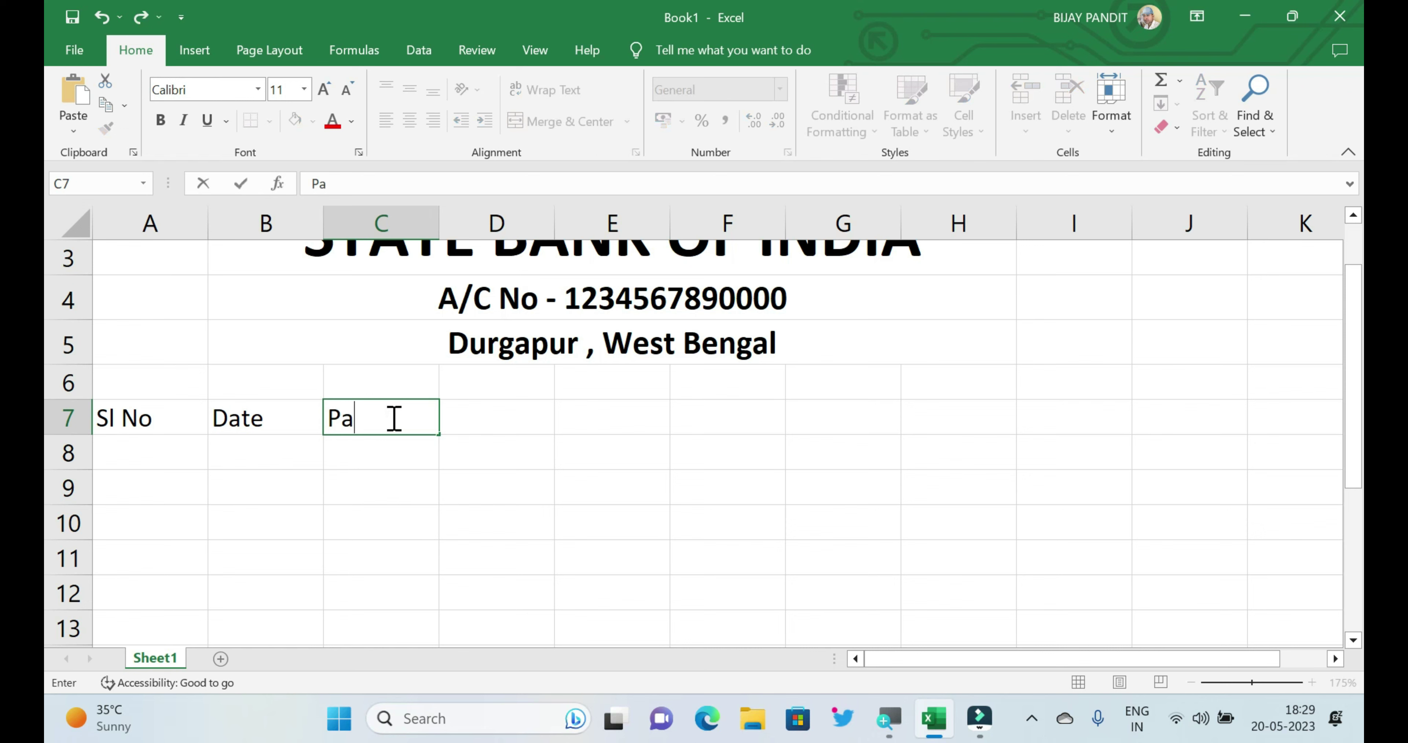
text(rti)
text(cular)
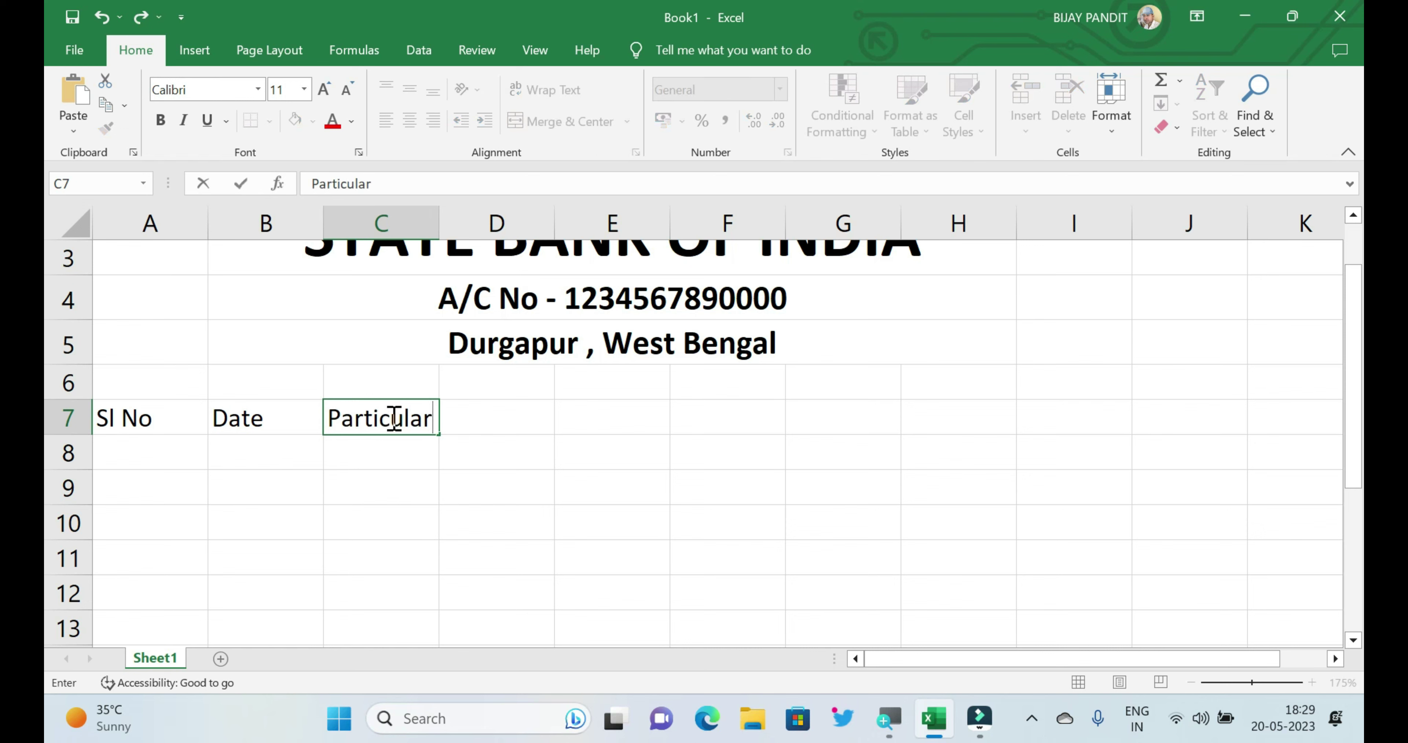
click(500, 419)
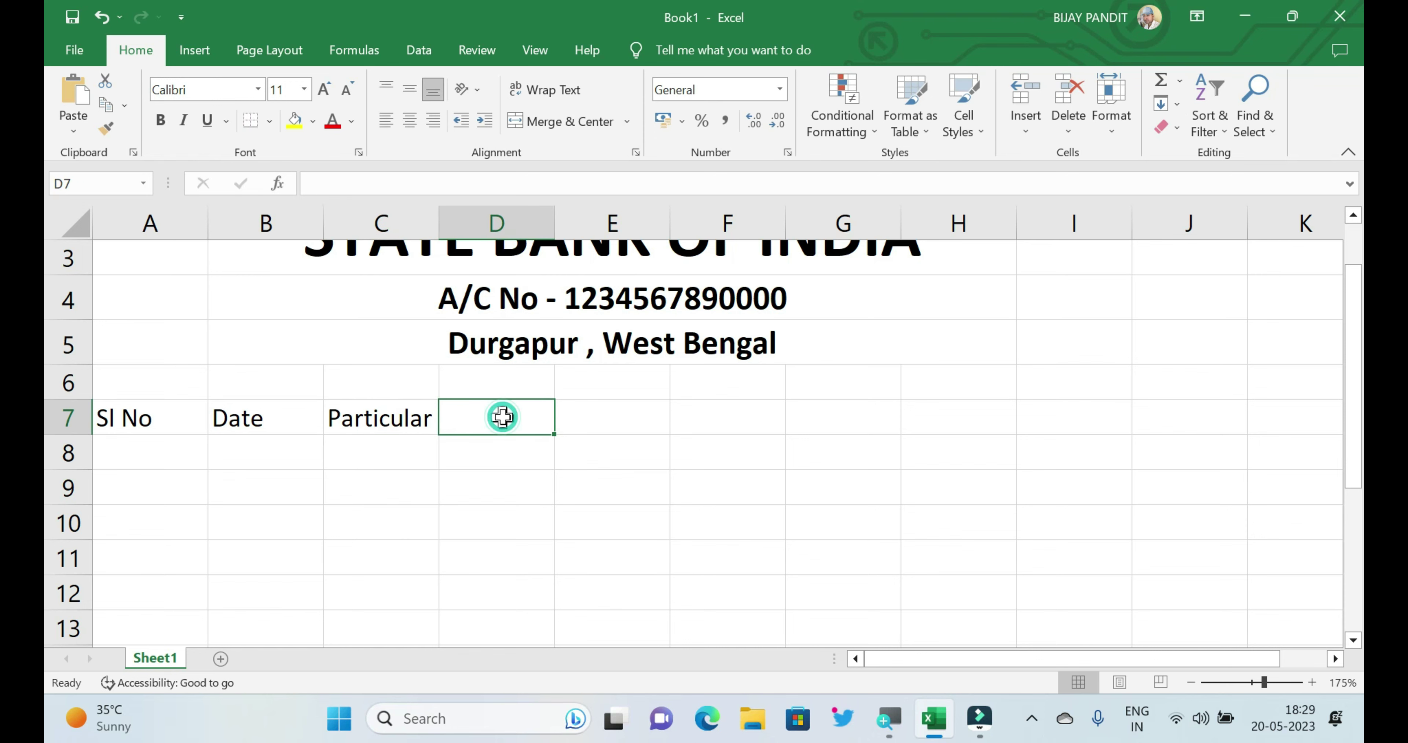
Enter the headings Withdraw, Deposit and Balance in D7:F7, with Balance capitalised.
text(Wit)
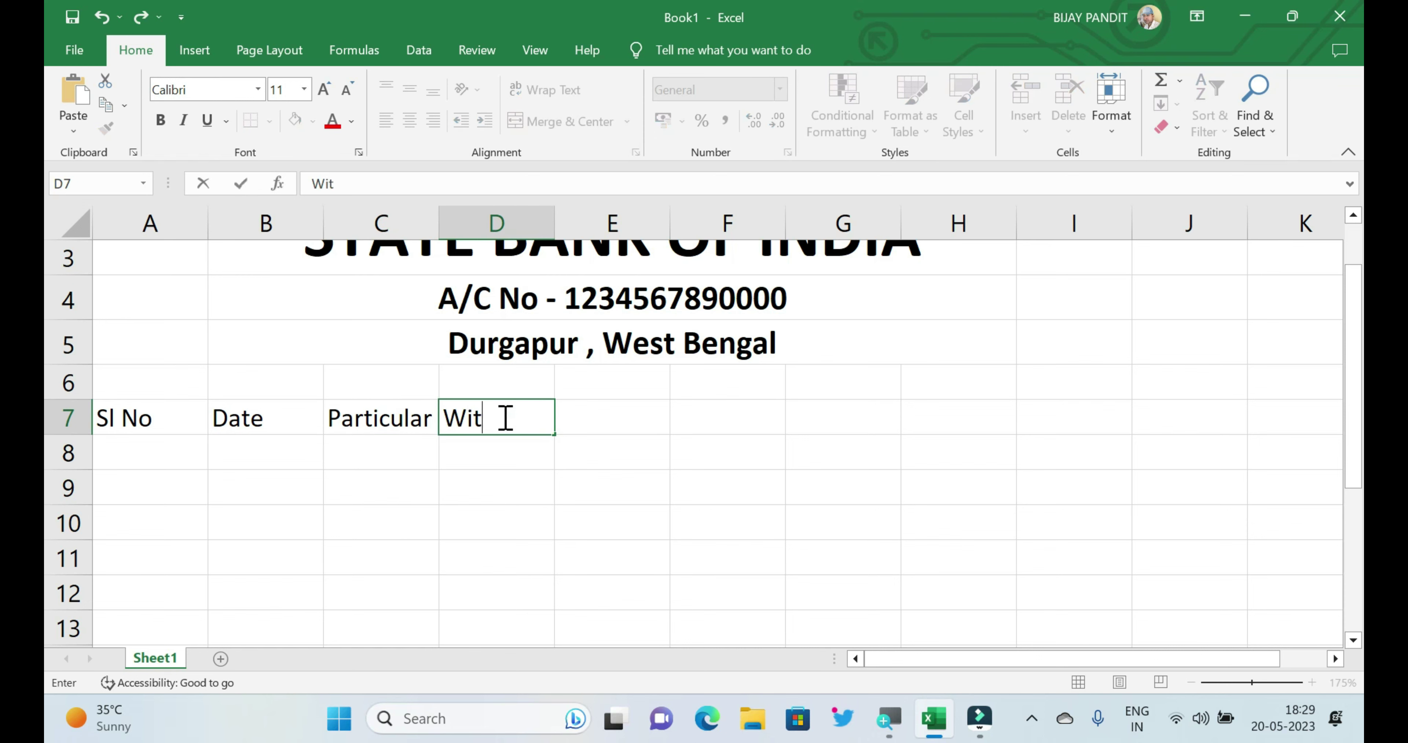
text(hdr)
text(aw)
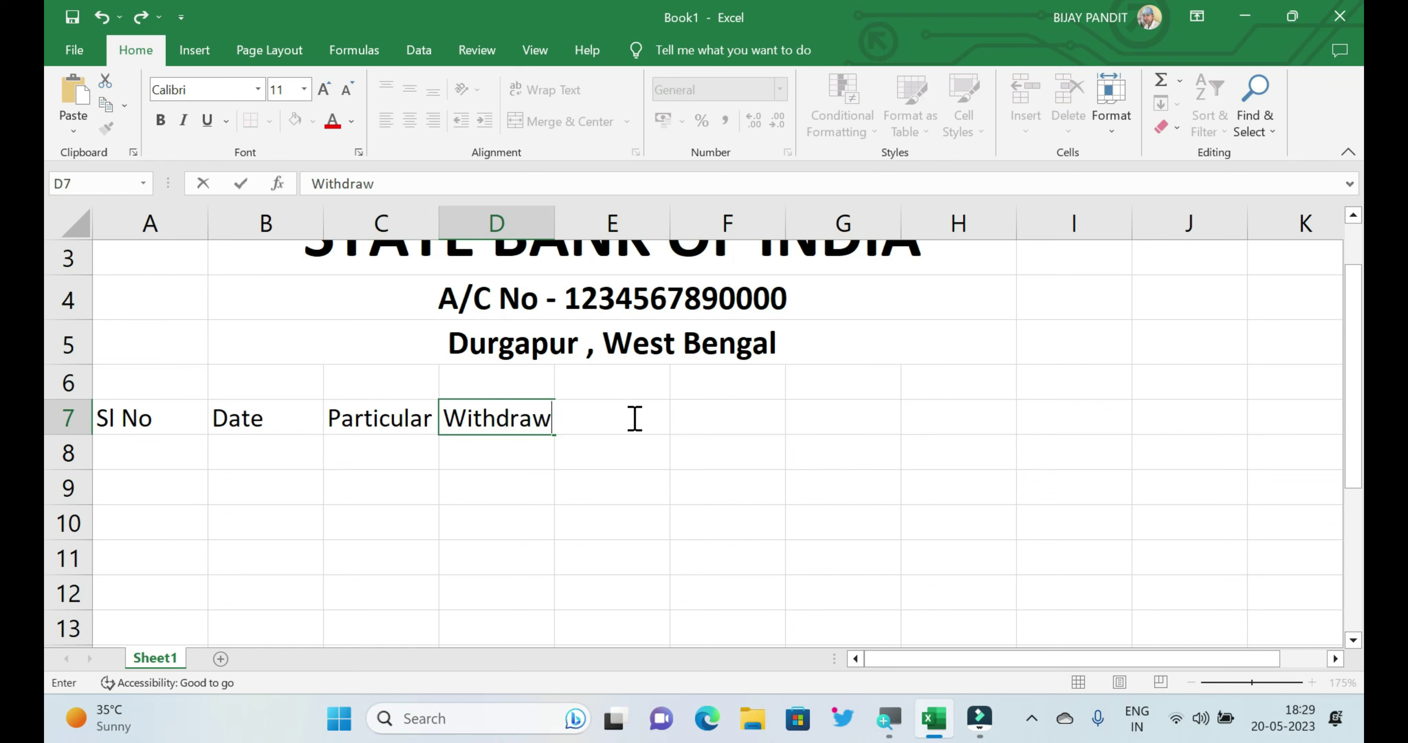
click(757, 418)
click(628, 424)
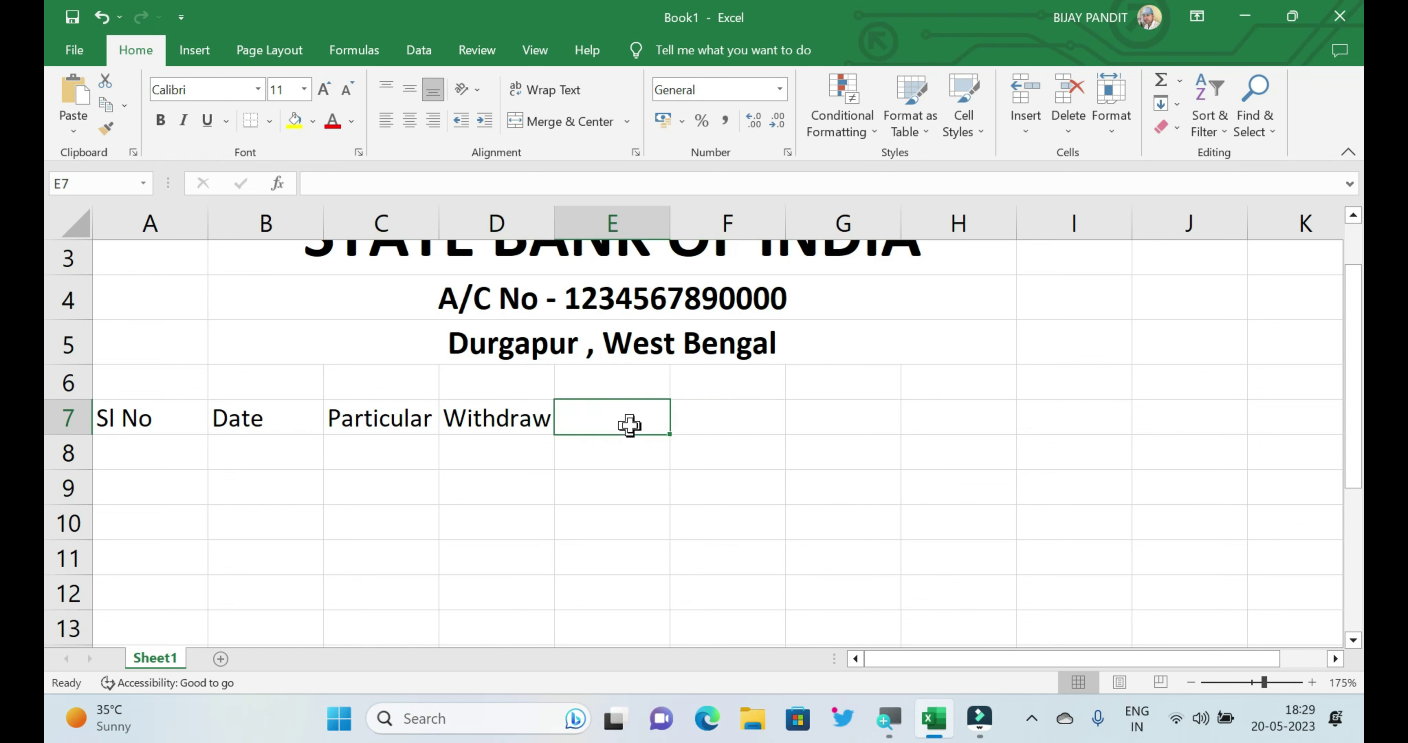
text(Deposit)
click(744, 417)
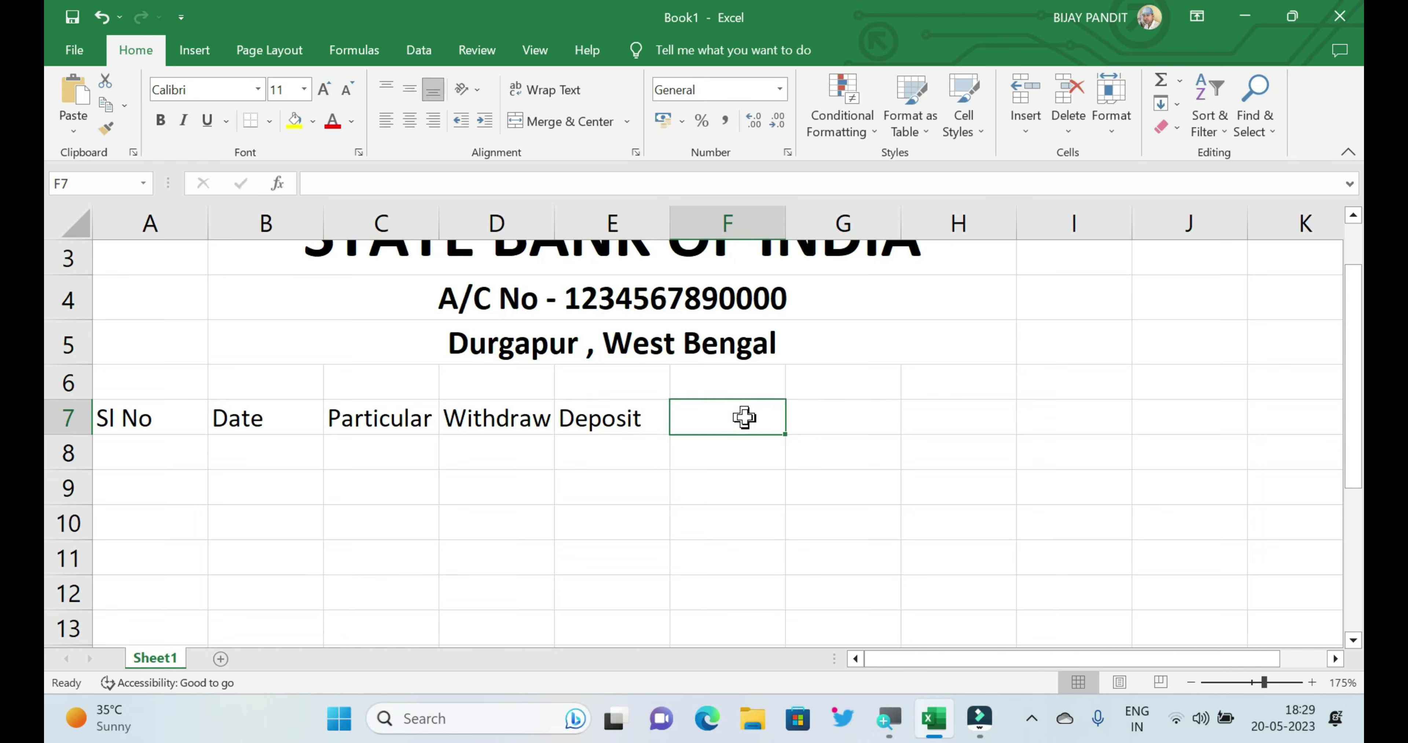
text(balance)
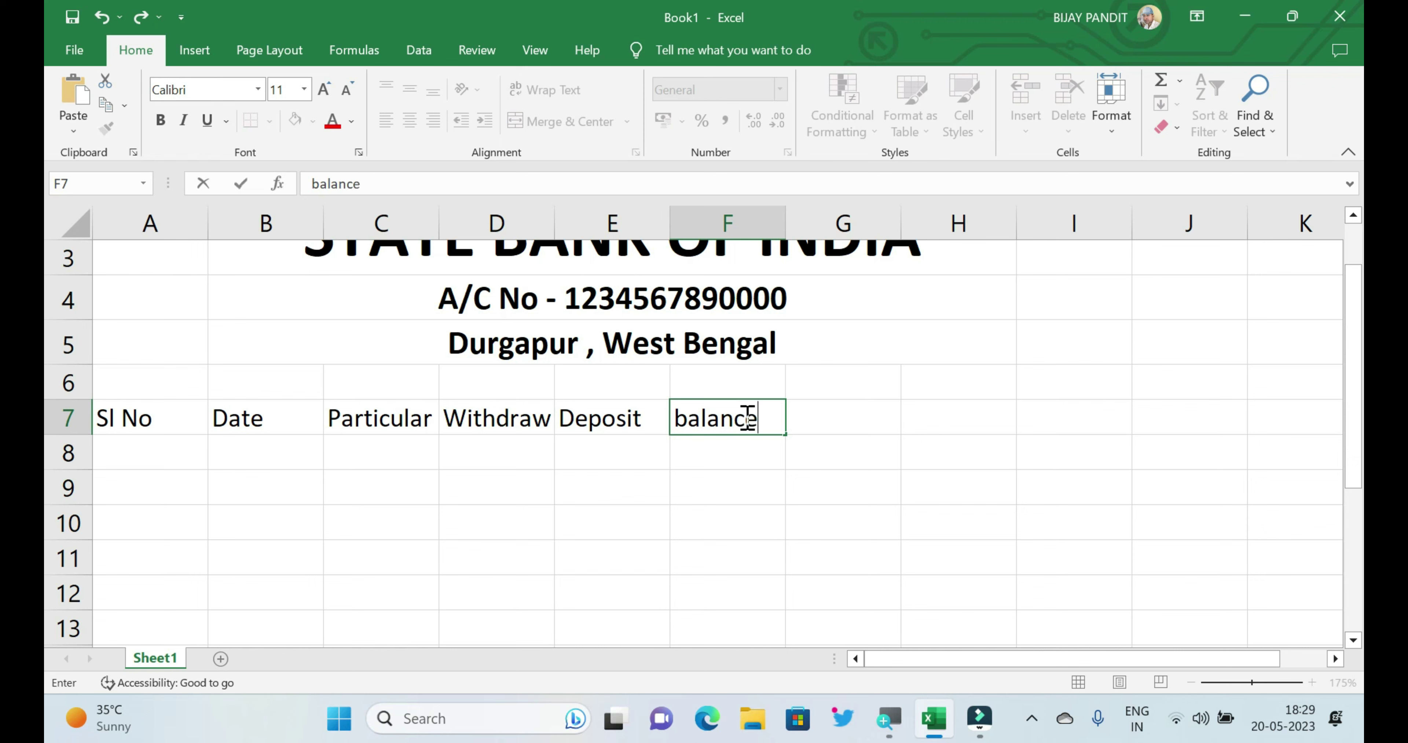
key(BackSpace)
key(BackSpace)
key(BackSpace)
key(BackSpace)
key(BackSpace)
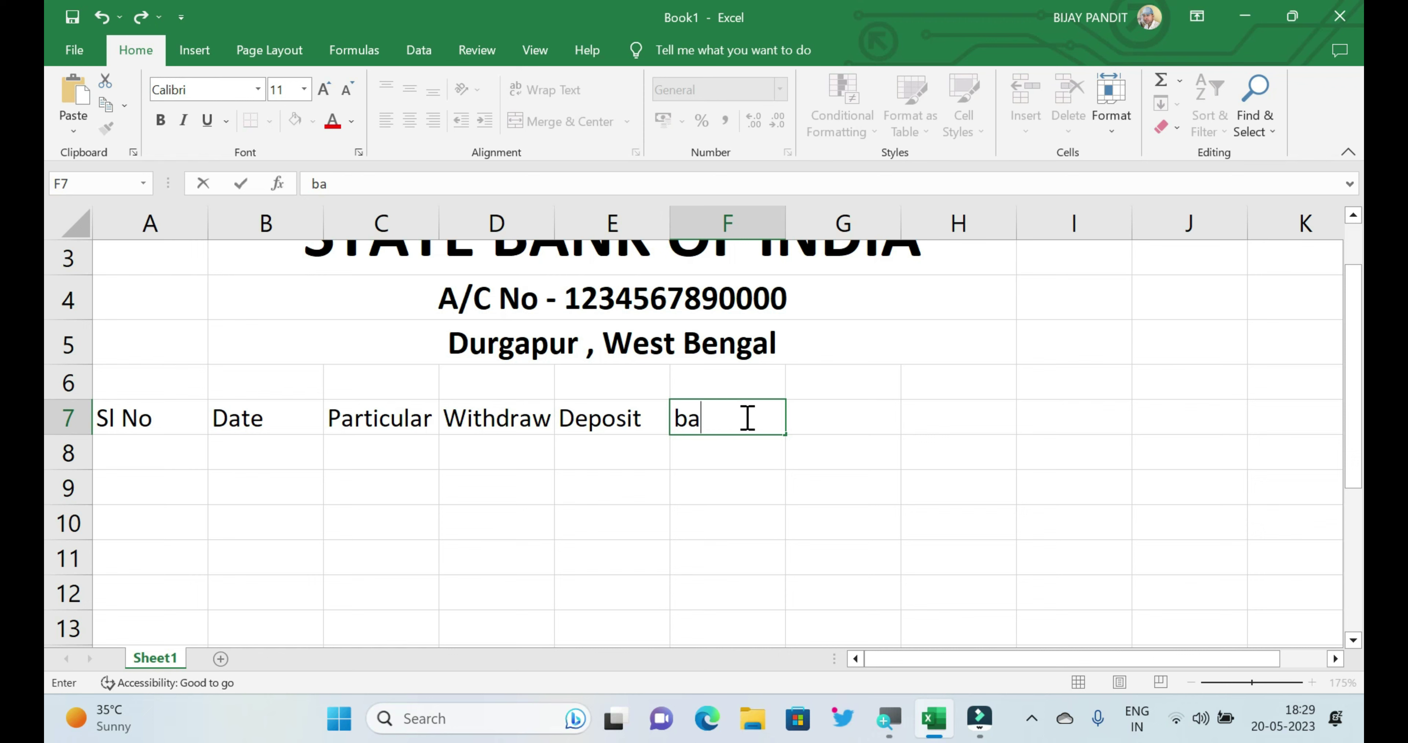
key(BackSpace)
key(BackSpace)
text(Bala)
text(nce)
click(763, 491)
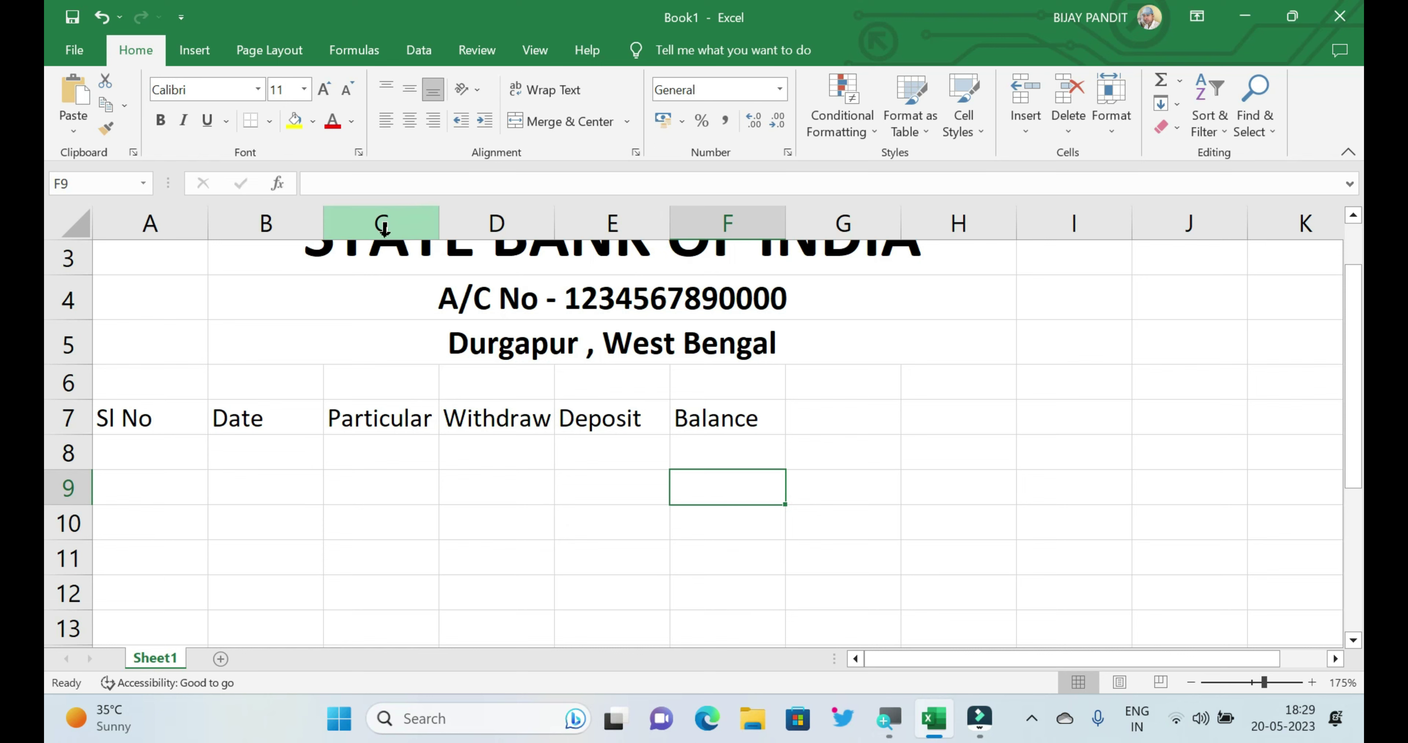
Widen column C, narrow column A and widen column B to fit their headings.
click(394, 224)
drag(439, 224, 548, 225)
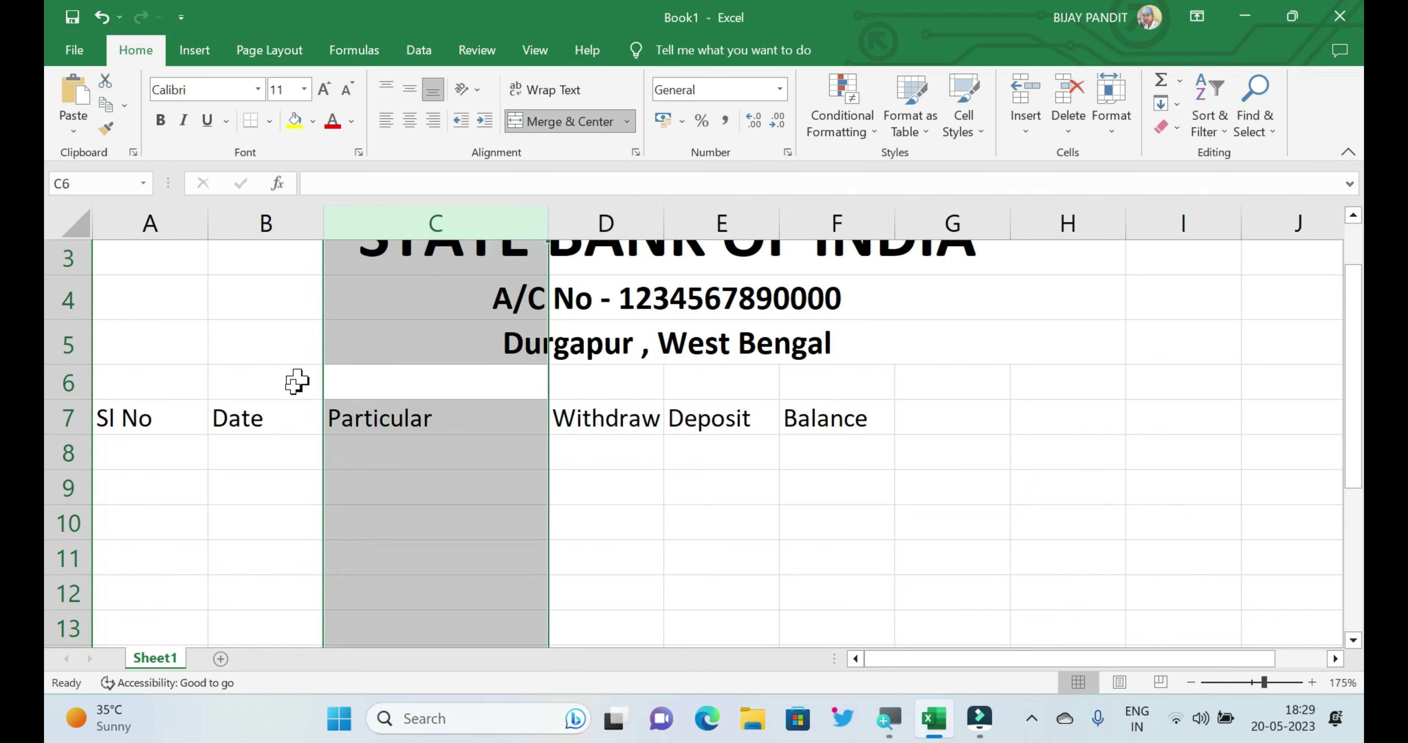
click(181, 221)
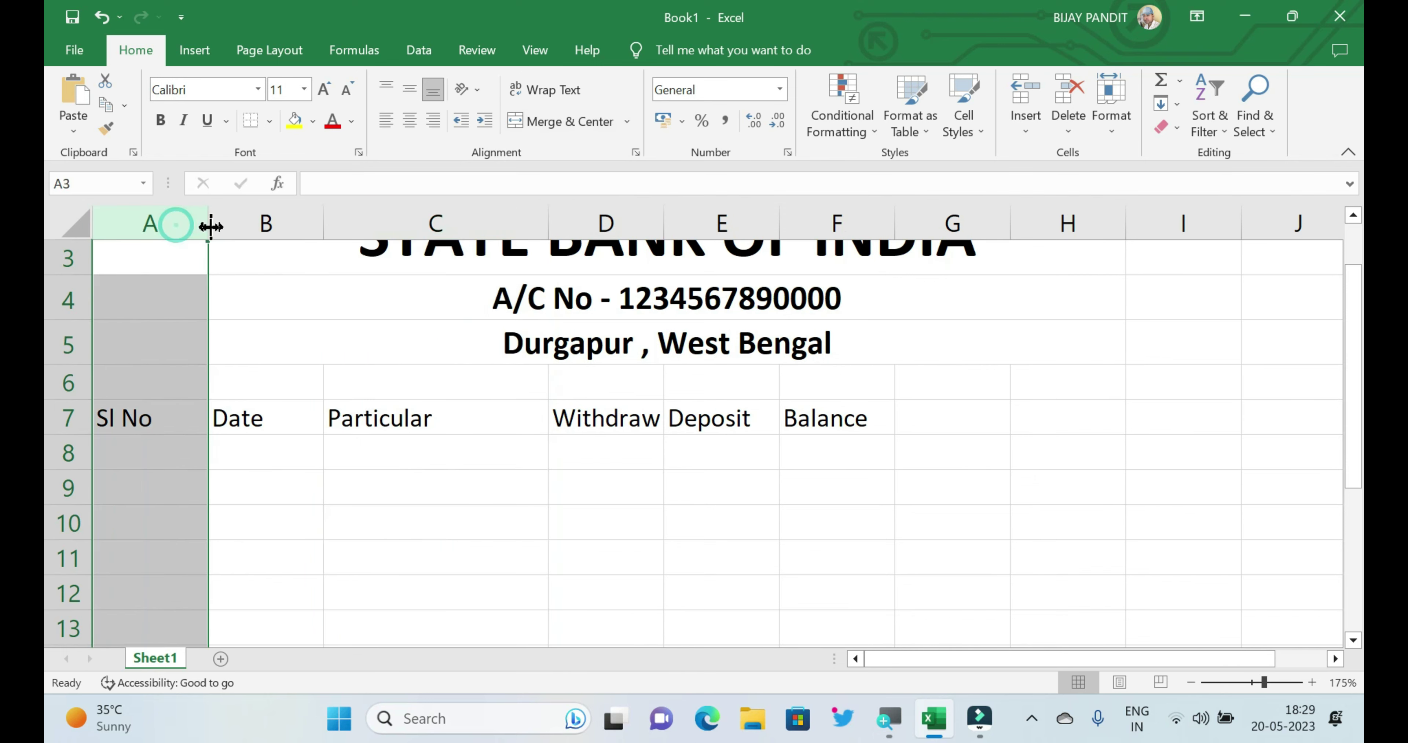
drag(207, 225, 156, 226)
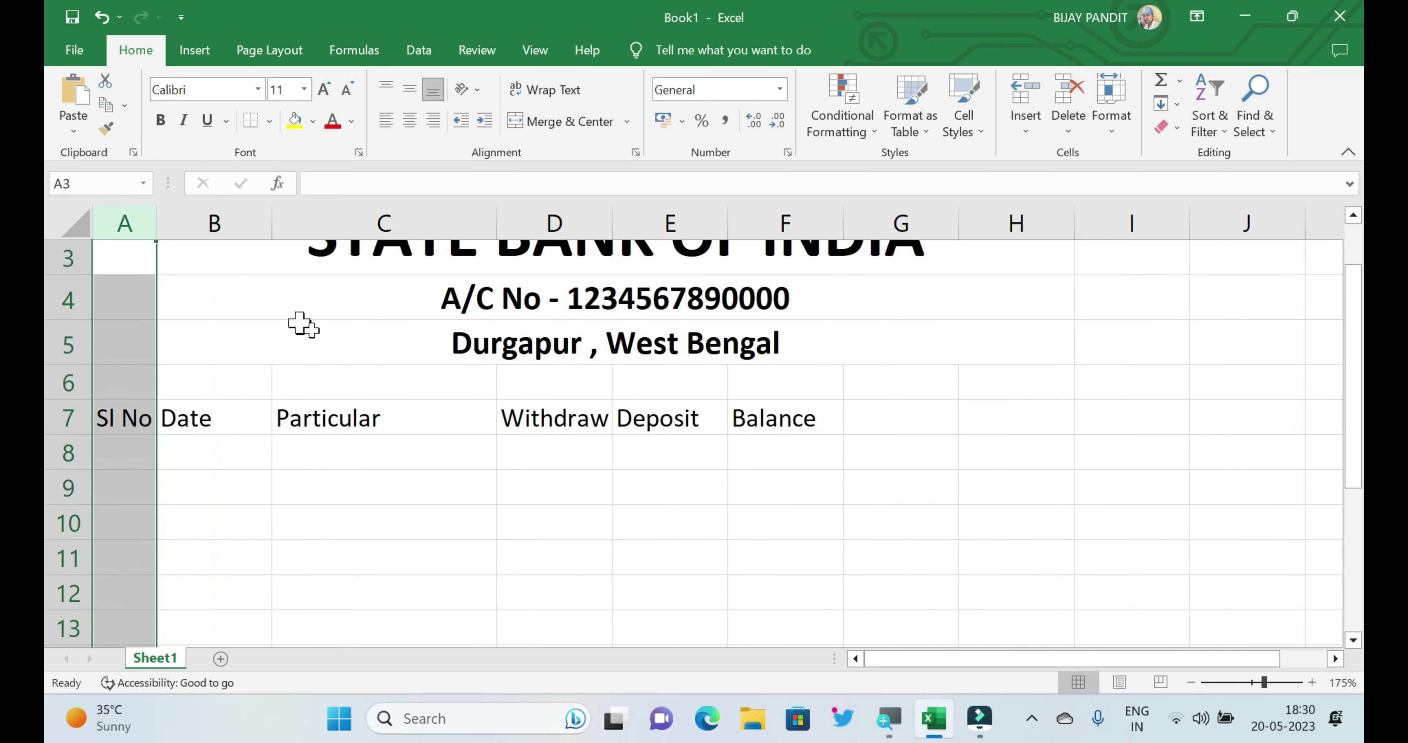
click(257, 221)
drag(272, 224, 303, 224)
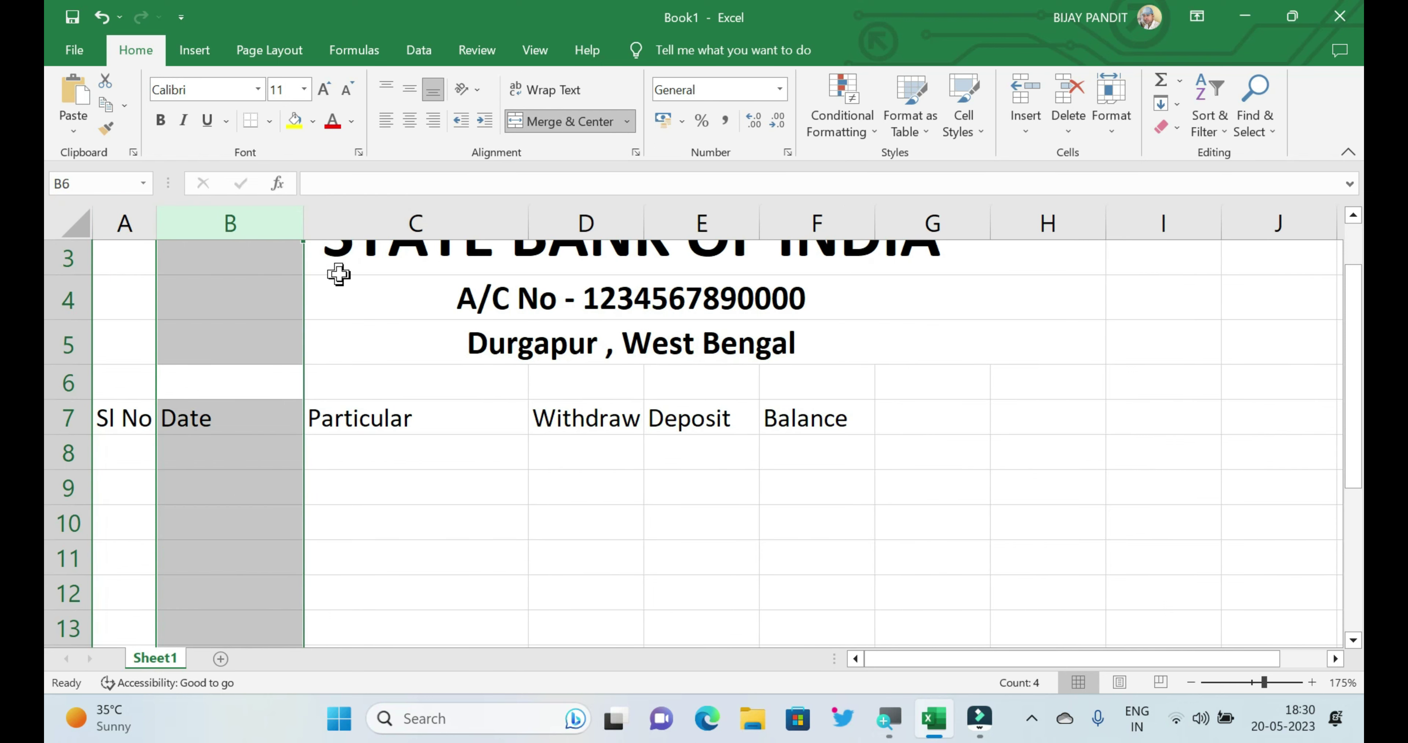
click(710, 418)
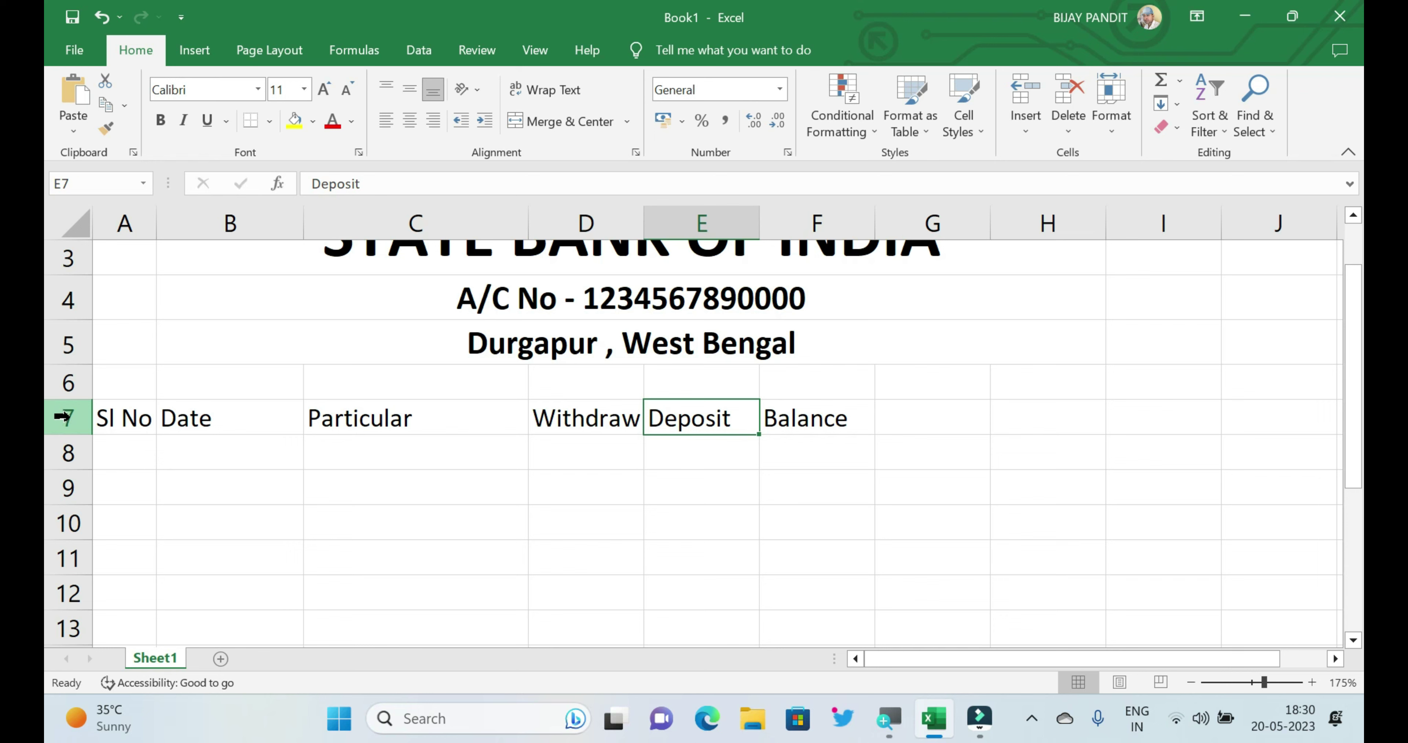
Make the row 7 headings bold with red font colour.
click(63, 416)
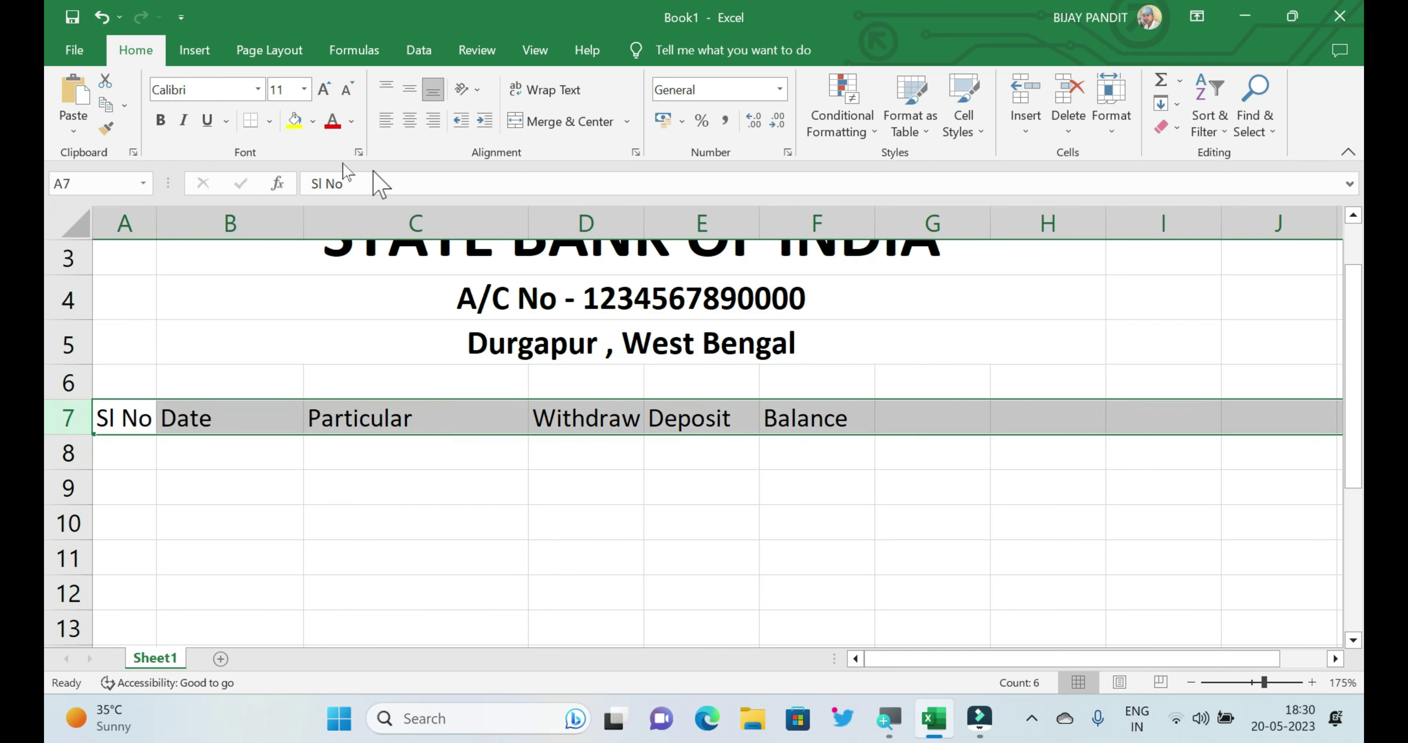
click(161, 119)
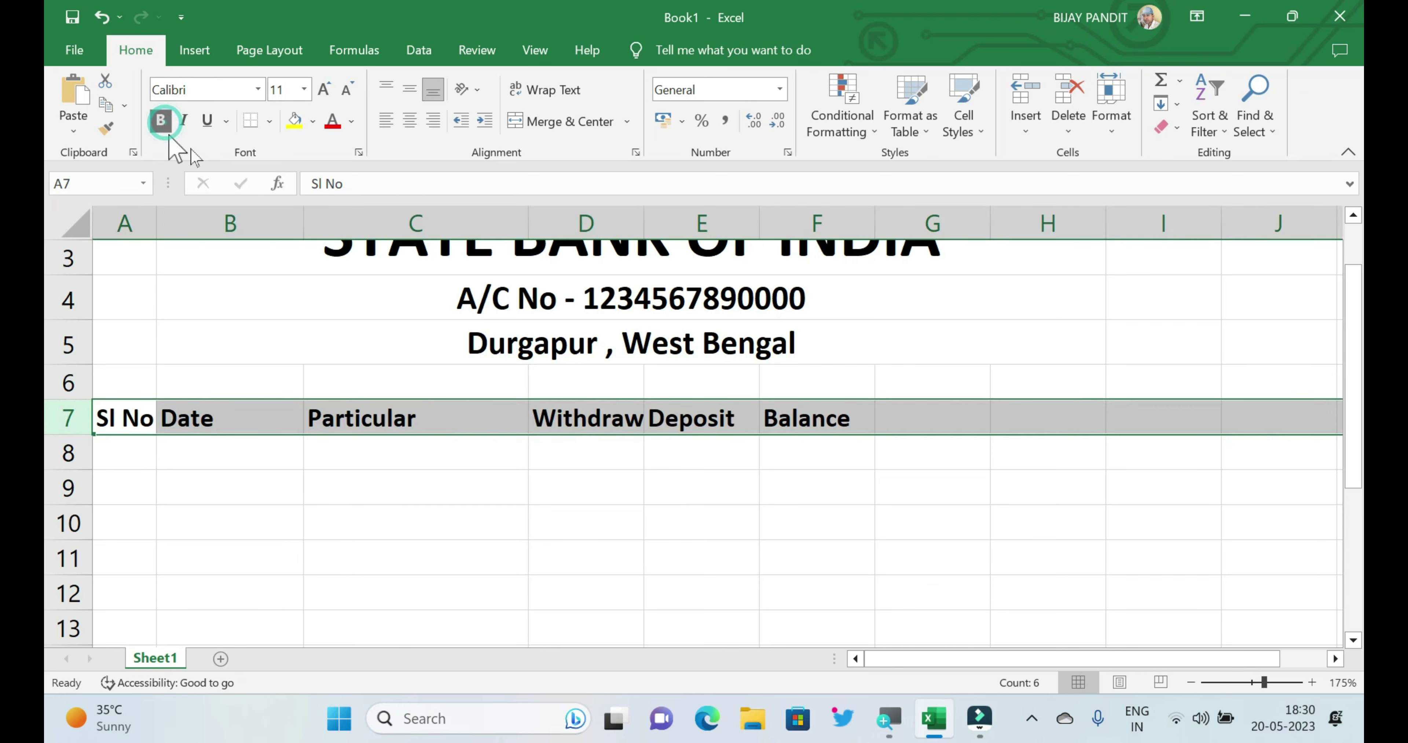
click(351, 120)
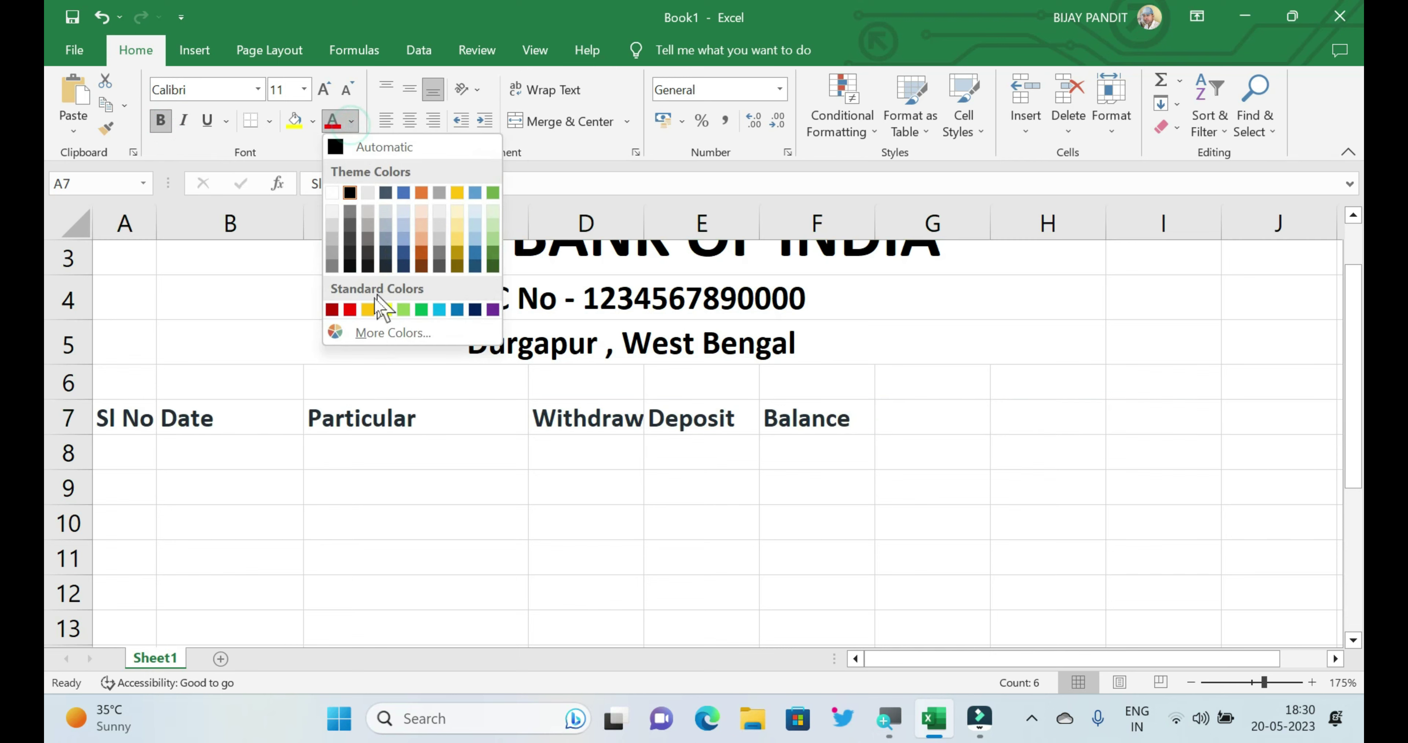
click(350, 310)
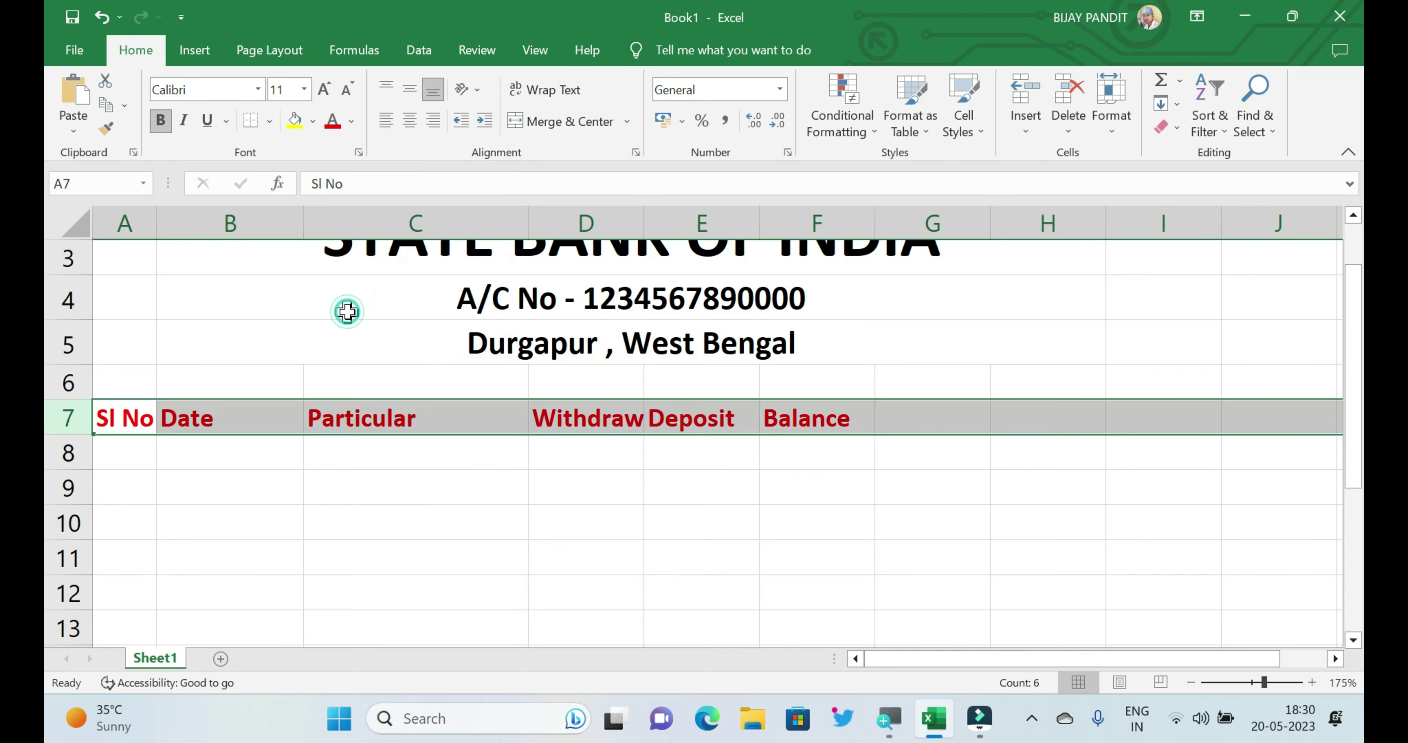
click(349, 484)
click(129, 451)
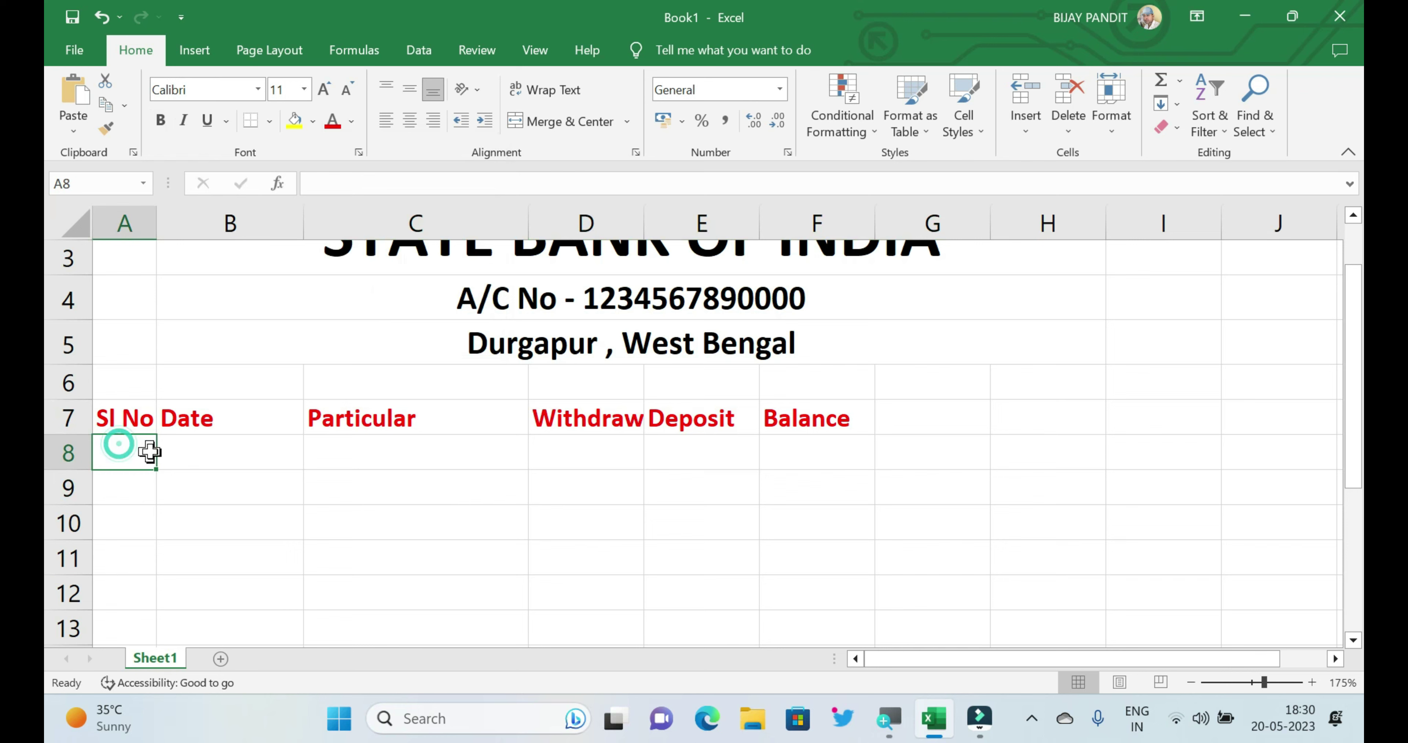
Enter 1 and 2 in A8:A9 and fill the serial numbers down to 193 in row 200.
text(1)
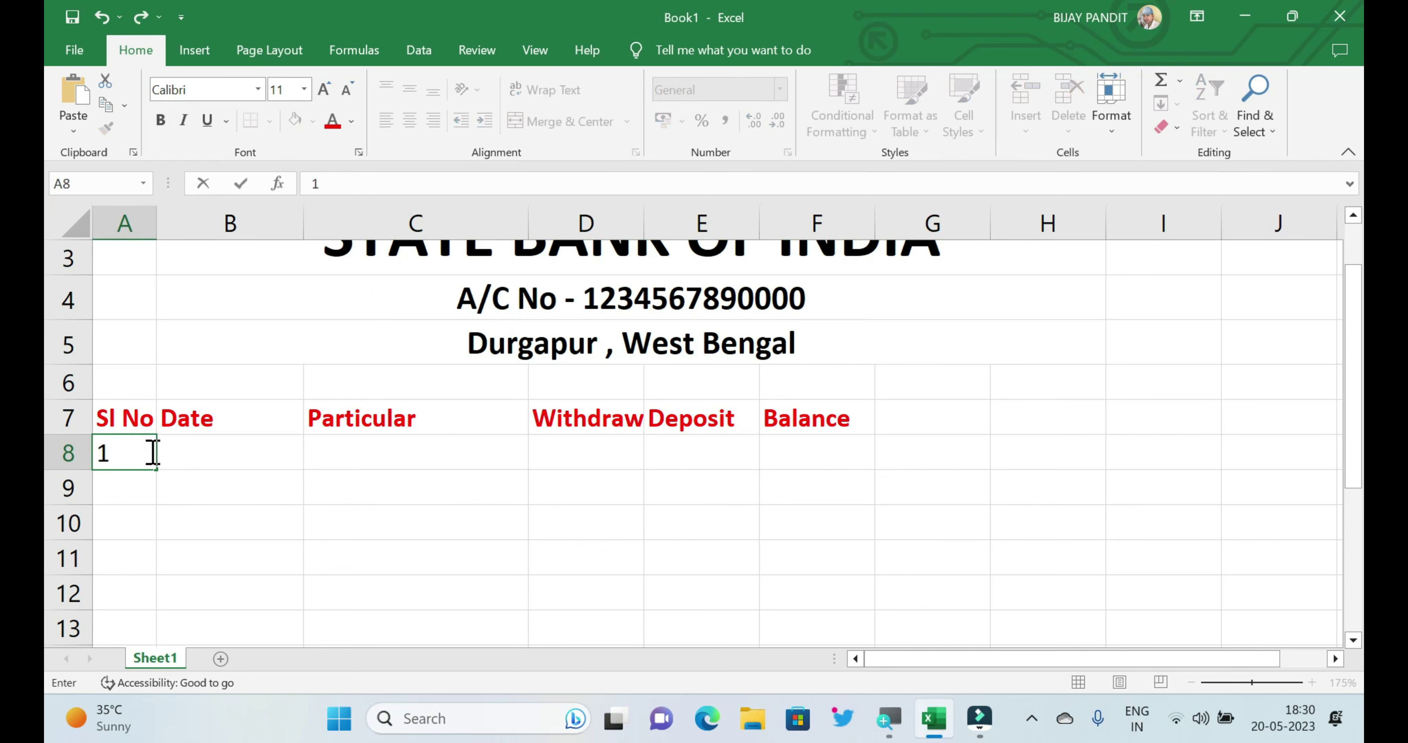
key(Return)
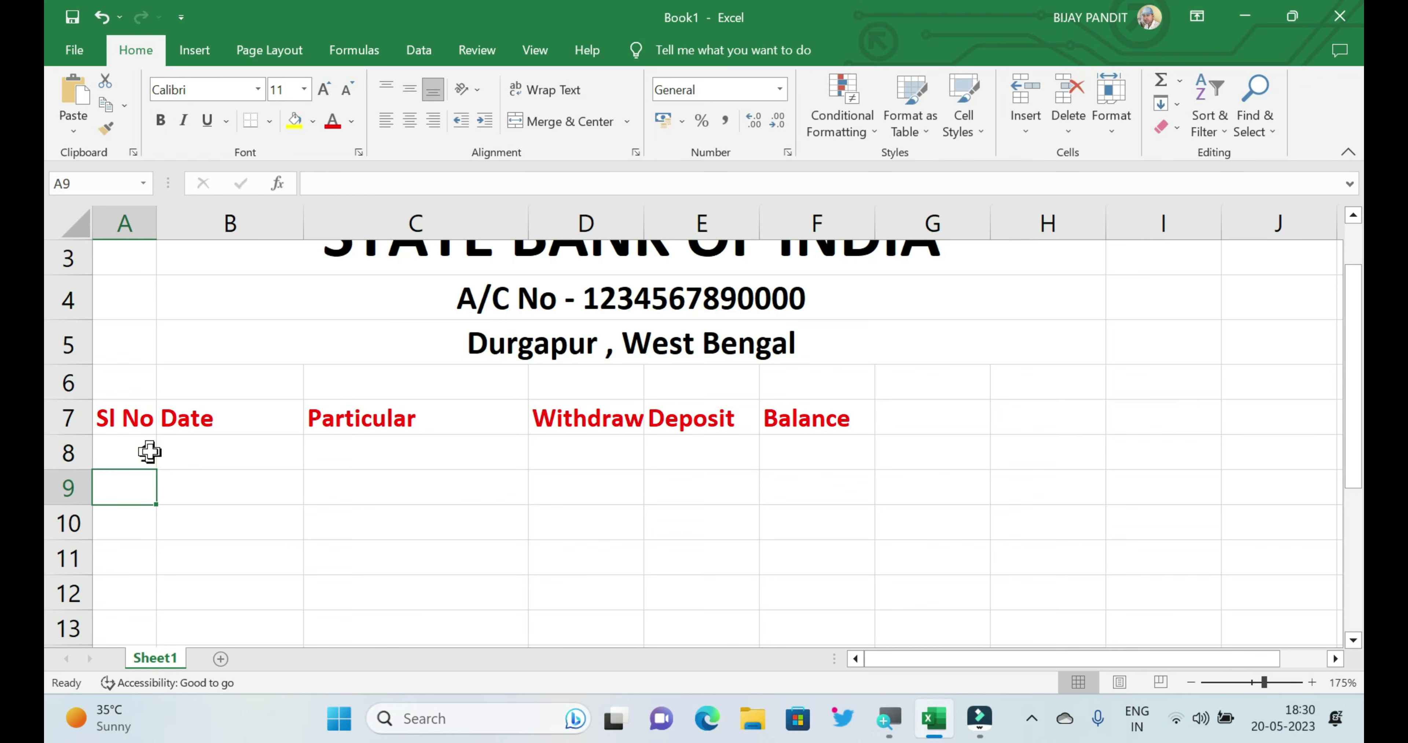
text(2)
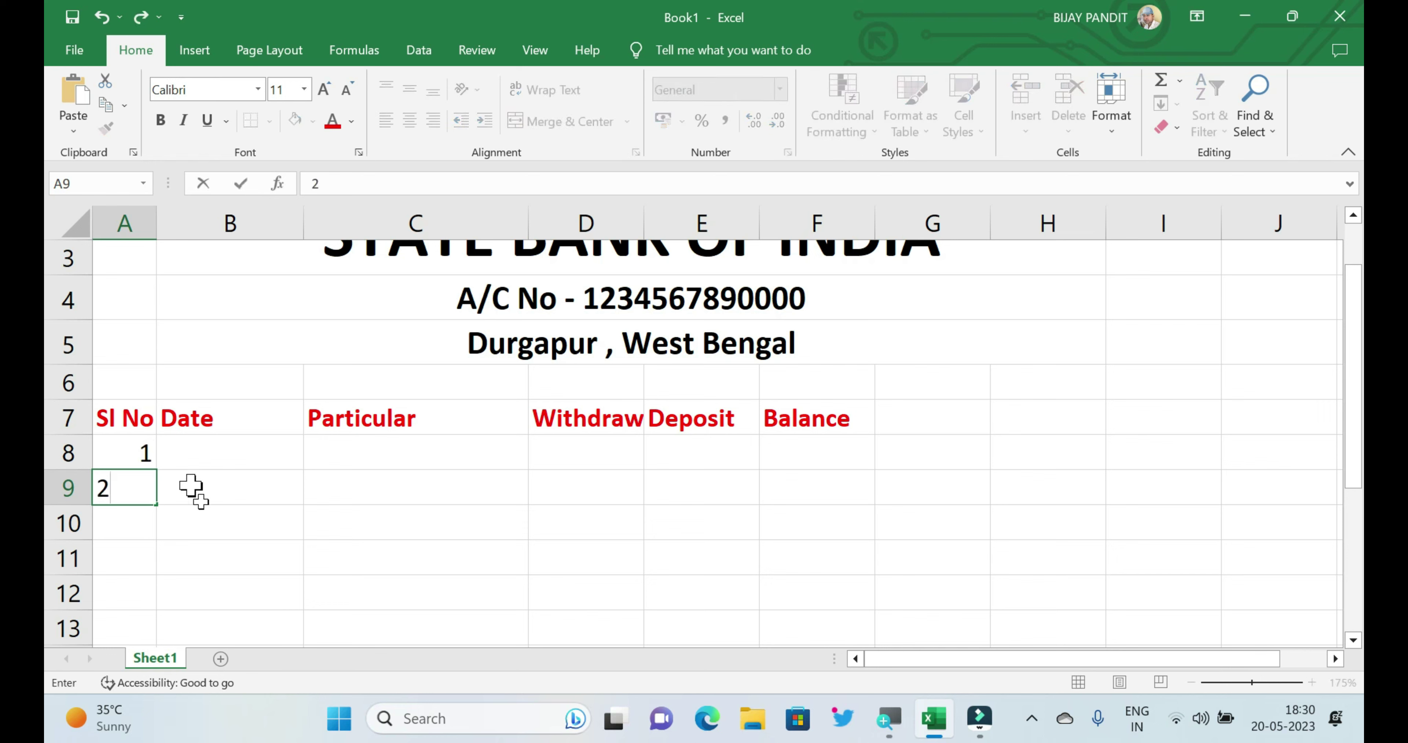
click(164, 549)
click(132, 451)
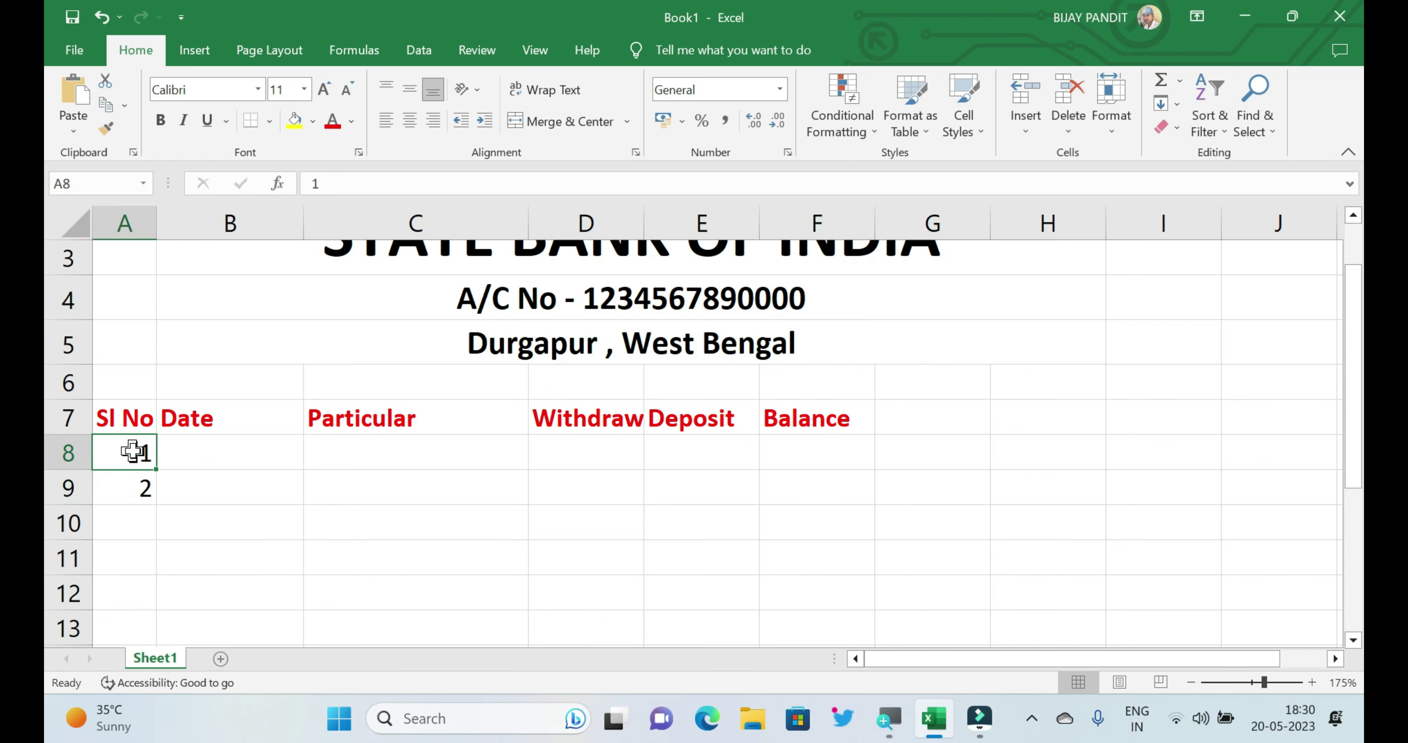
drag(132, 450, 131, 480)
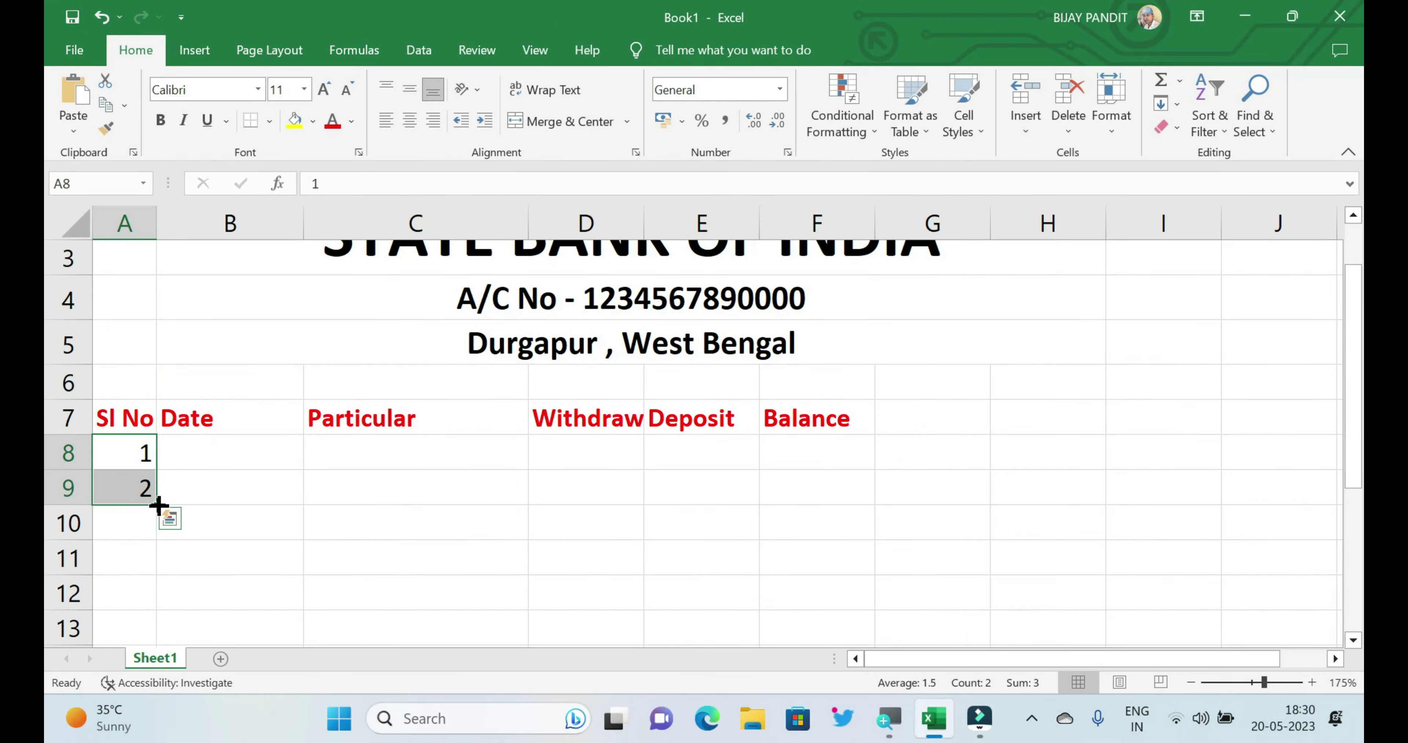
drag(158, 506, 175, 692)
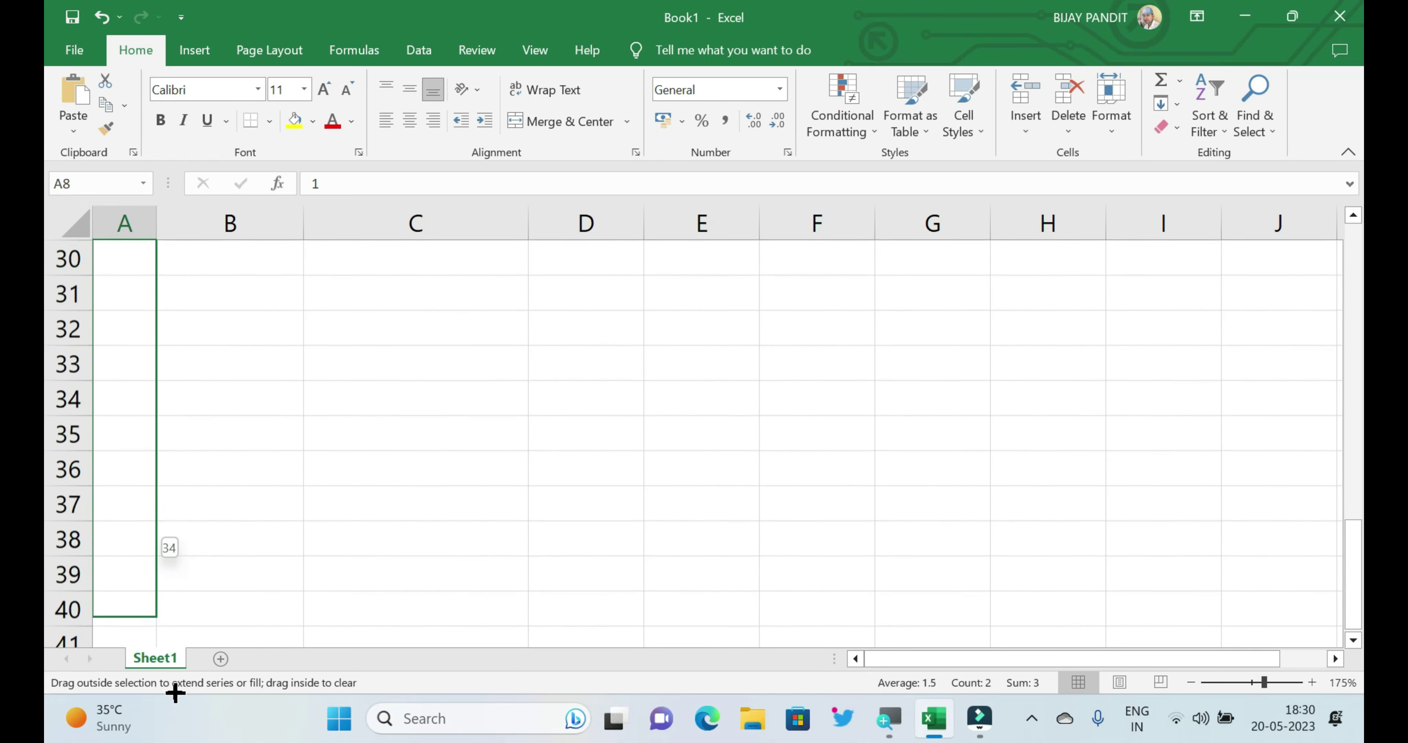
drag(175, 693, 174, 693)
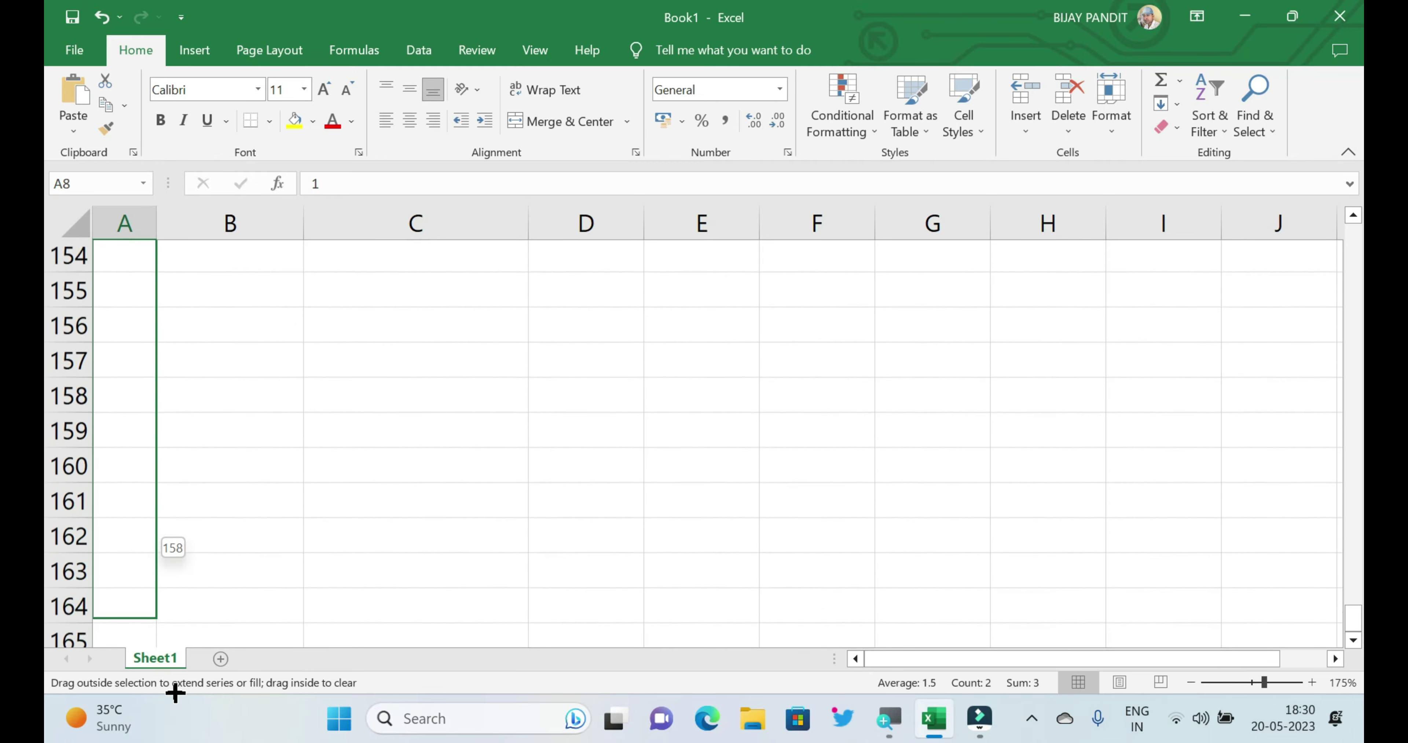
mouse_move(175, 692)
mouse_down()
mouse_move(143, 653)
mouse_move(153, 574)
mouse_move(120, 375)
mouse_up()
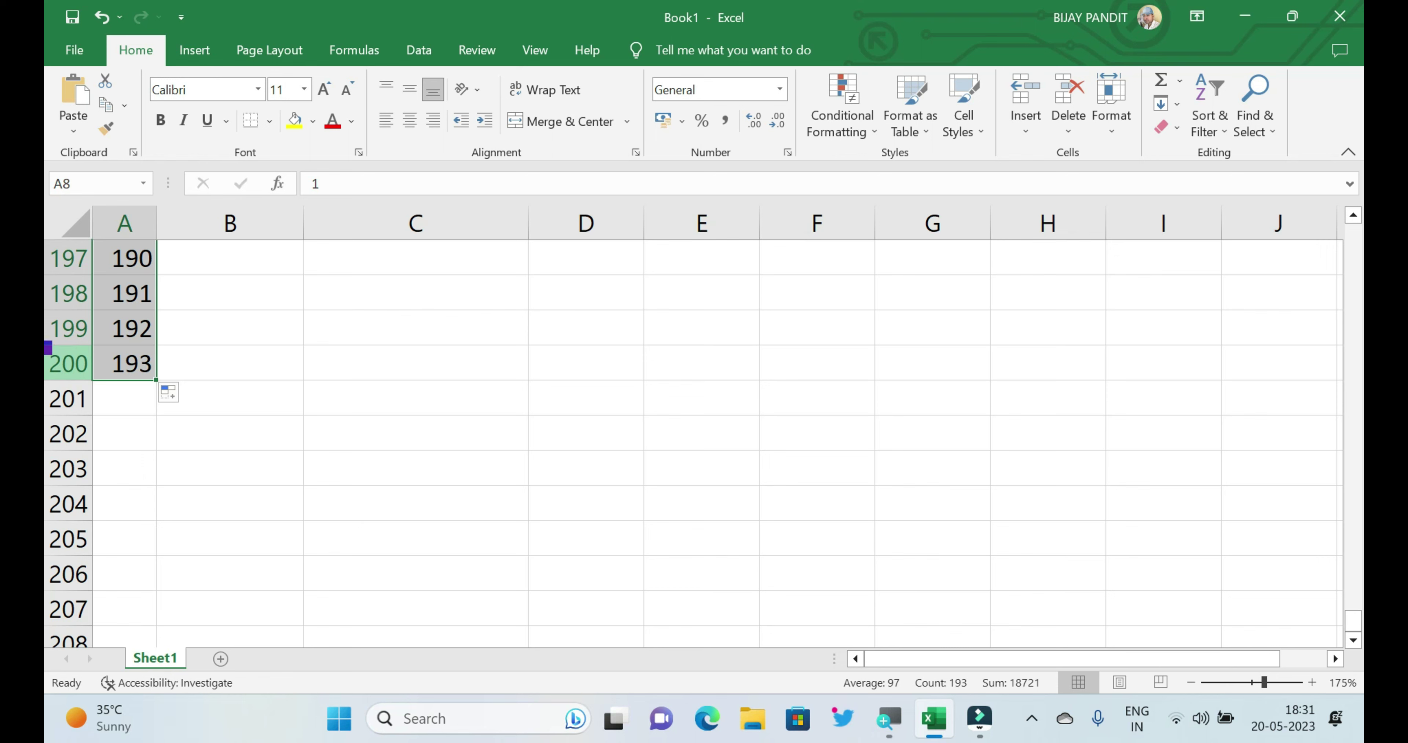
drag(48, 347, 99, 380)
Insert today's date, 20-05-2023, into B8 using Ctrl+;.
scroll(198, 383, up, 8)
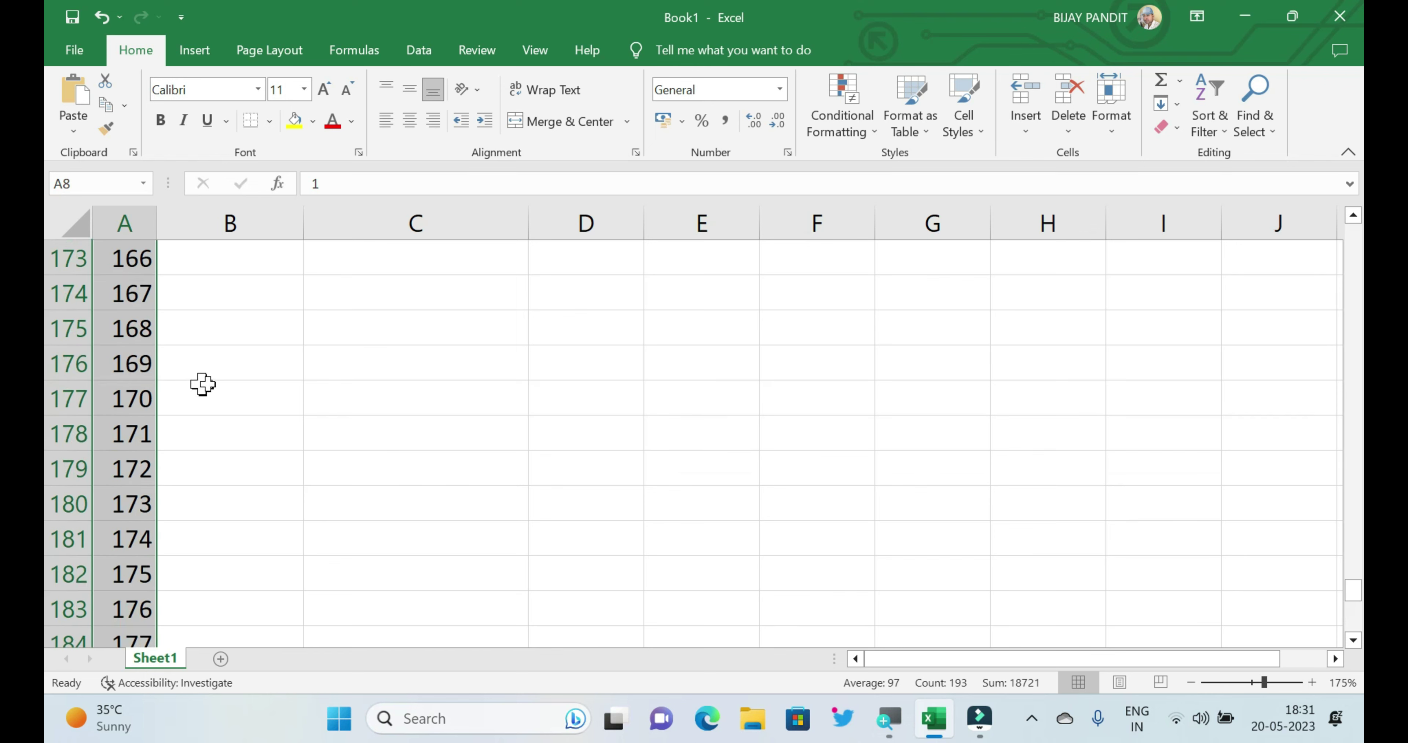
scroll(201, 383, up, 11)
scroll(211, 386, up, 7)
scroll(213, 388, up, 8)
scroll(213, 388, up, 8)
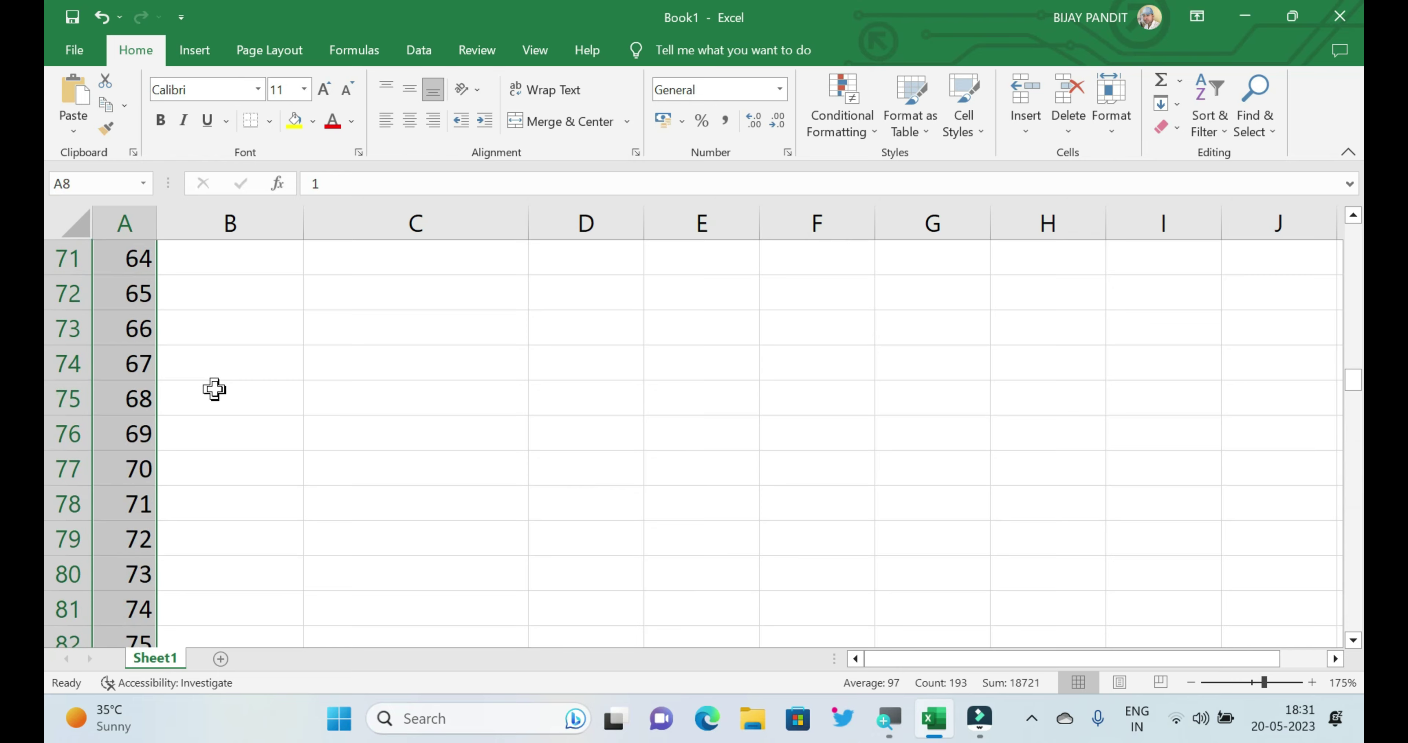
scroll(214, 389, up, 9)
scroll(215, 389, up, 9)
scroll(215, 389, up, 5)
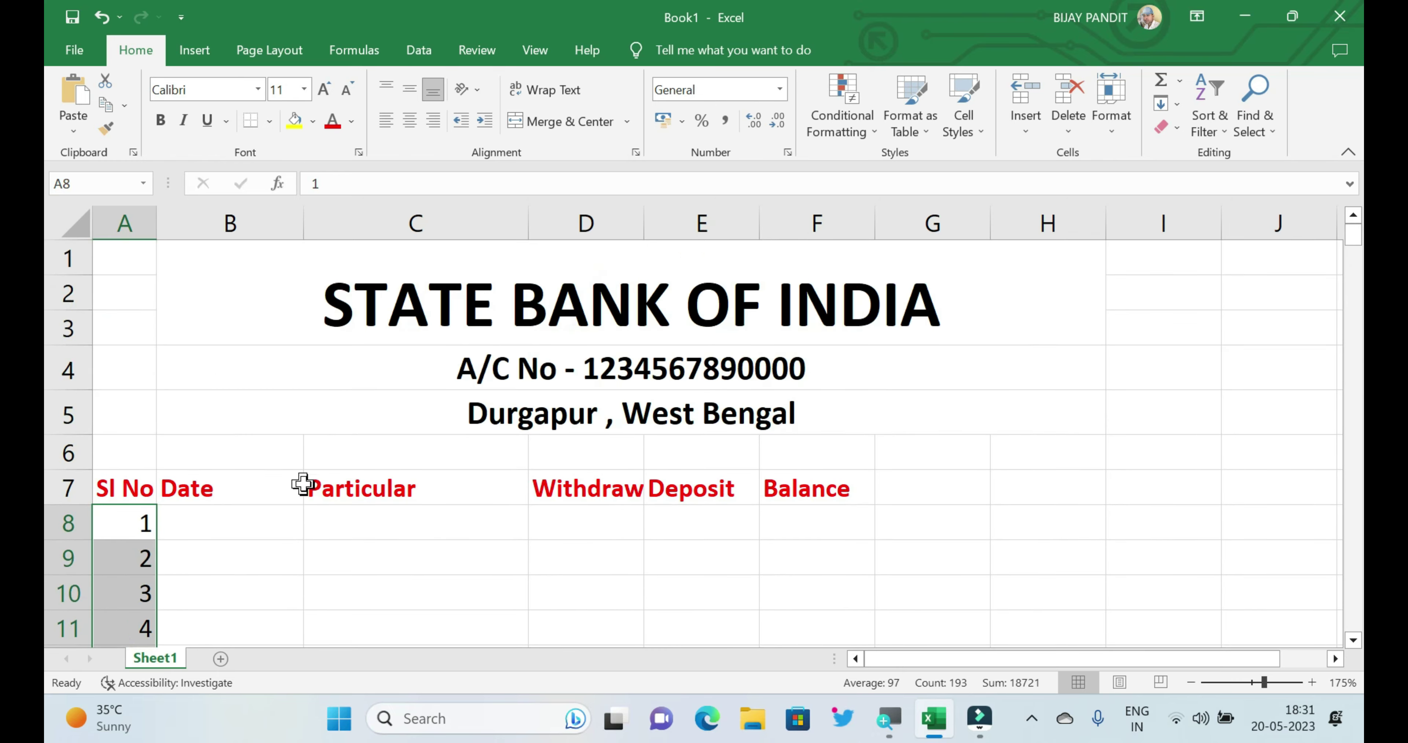
scroll(302, 483, down, 2)
scroll(303, 483, up, 1)
scroll(302, 483, up, 1)
scroll(332, 465, down, 1)
scroll(332, 464, down, 1)
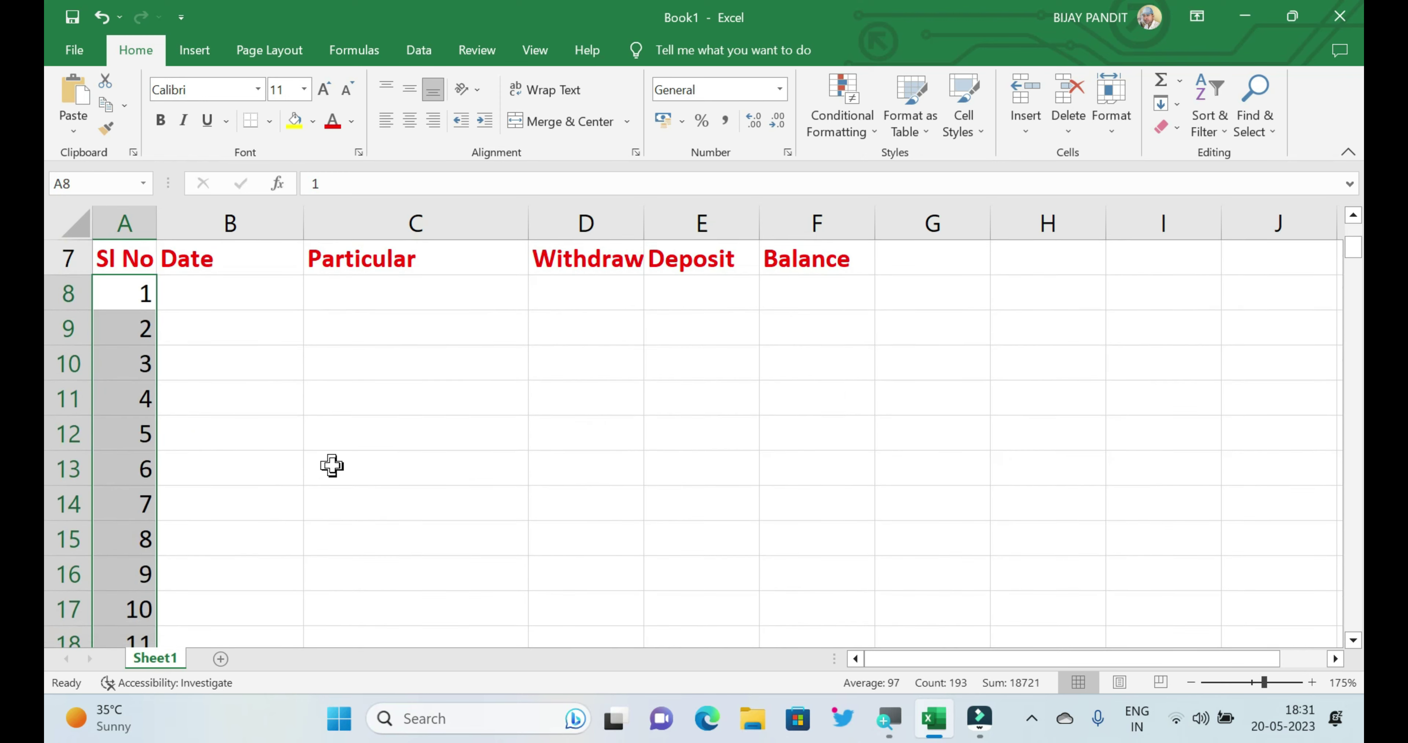
click(242, 290)
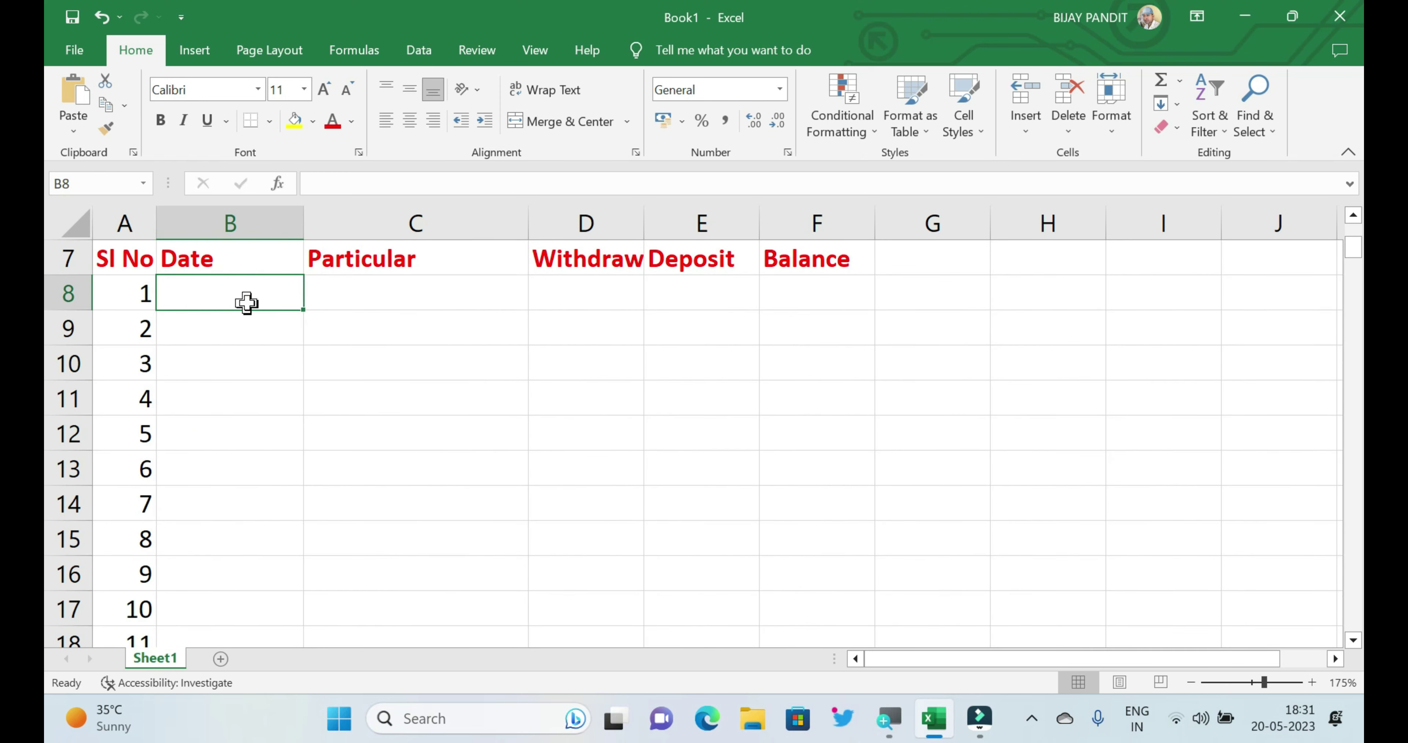
click(246, 302)
click(364, 298)
click(579, 296)
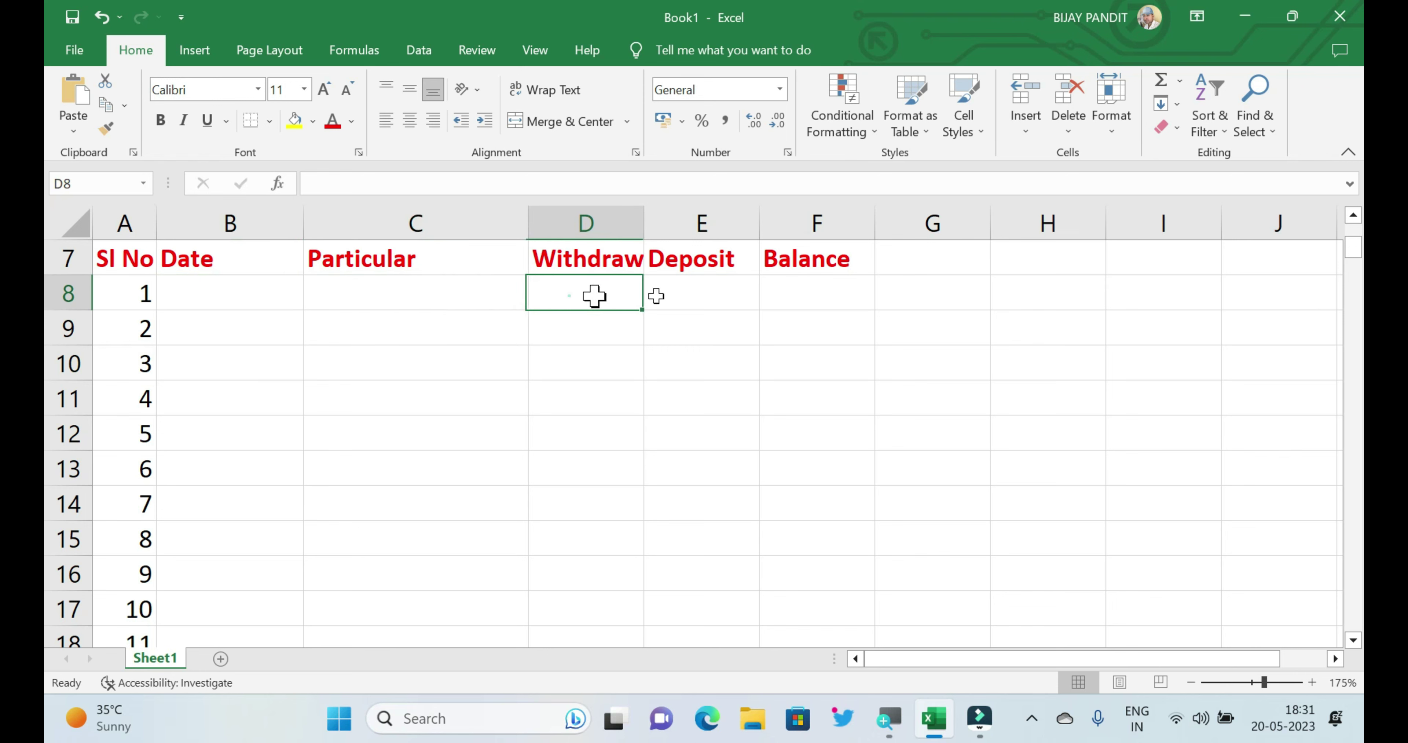
click(699, 294)
click(793, 291)
click(226, 298)
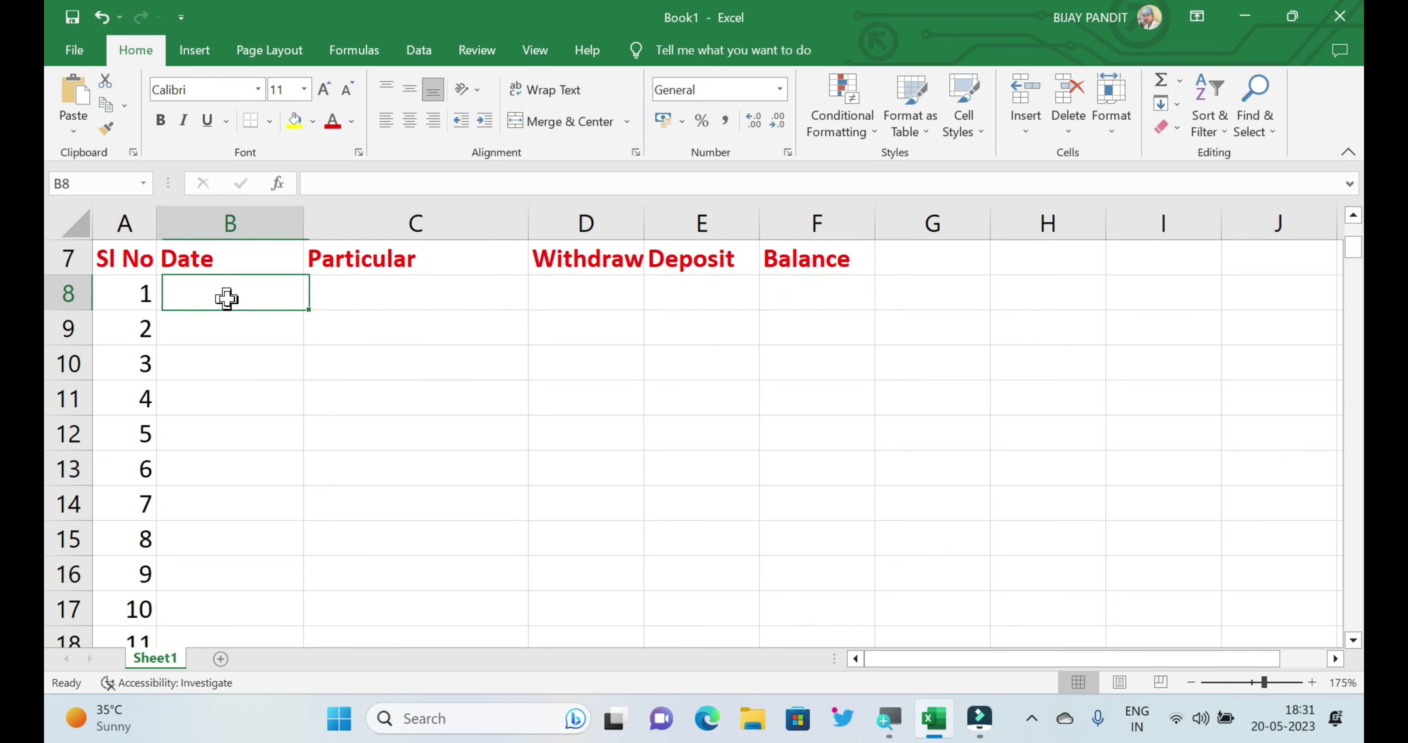
click(226, 299)
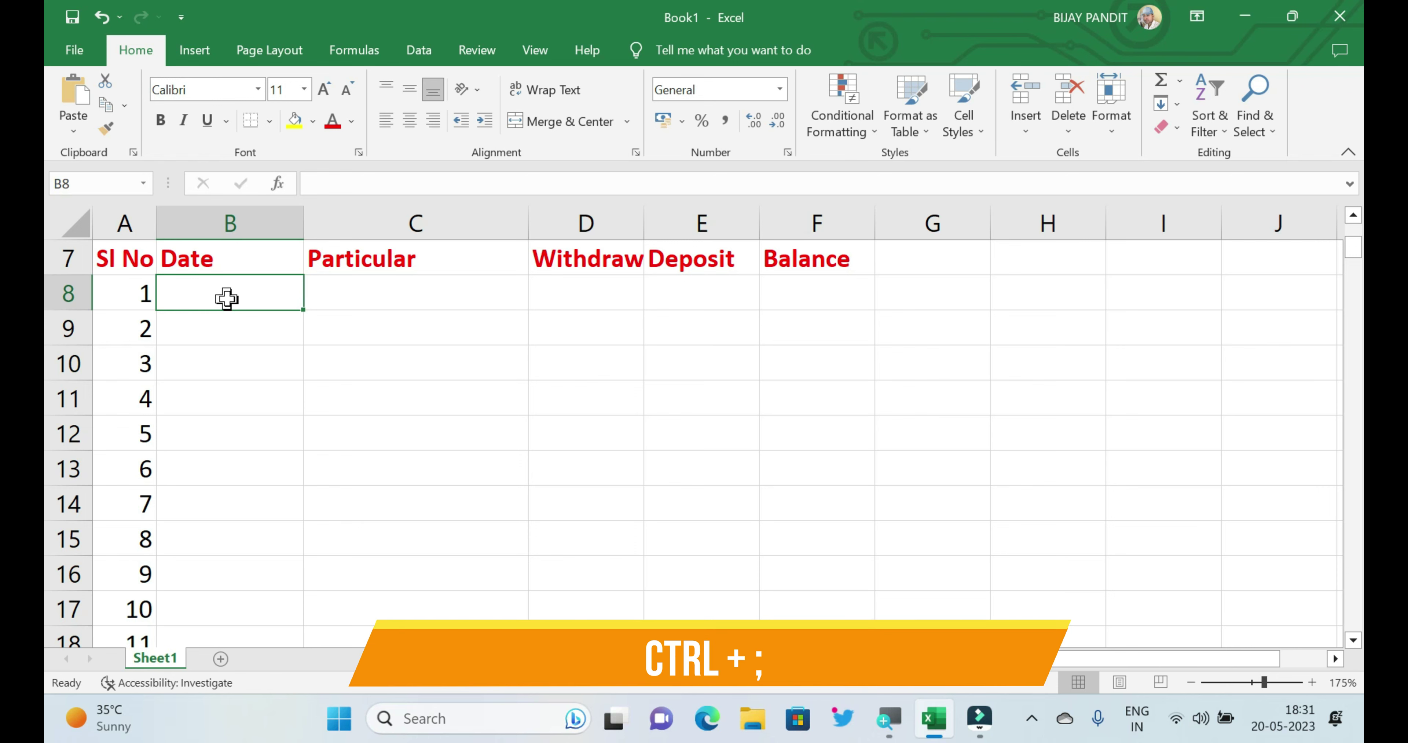
key(ctrl+semicolon)
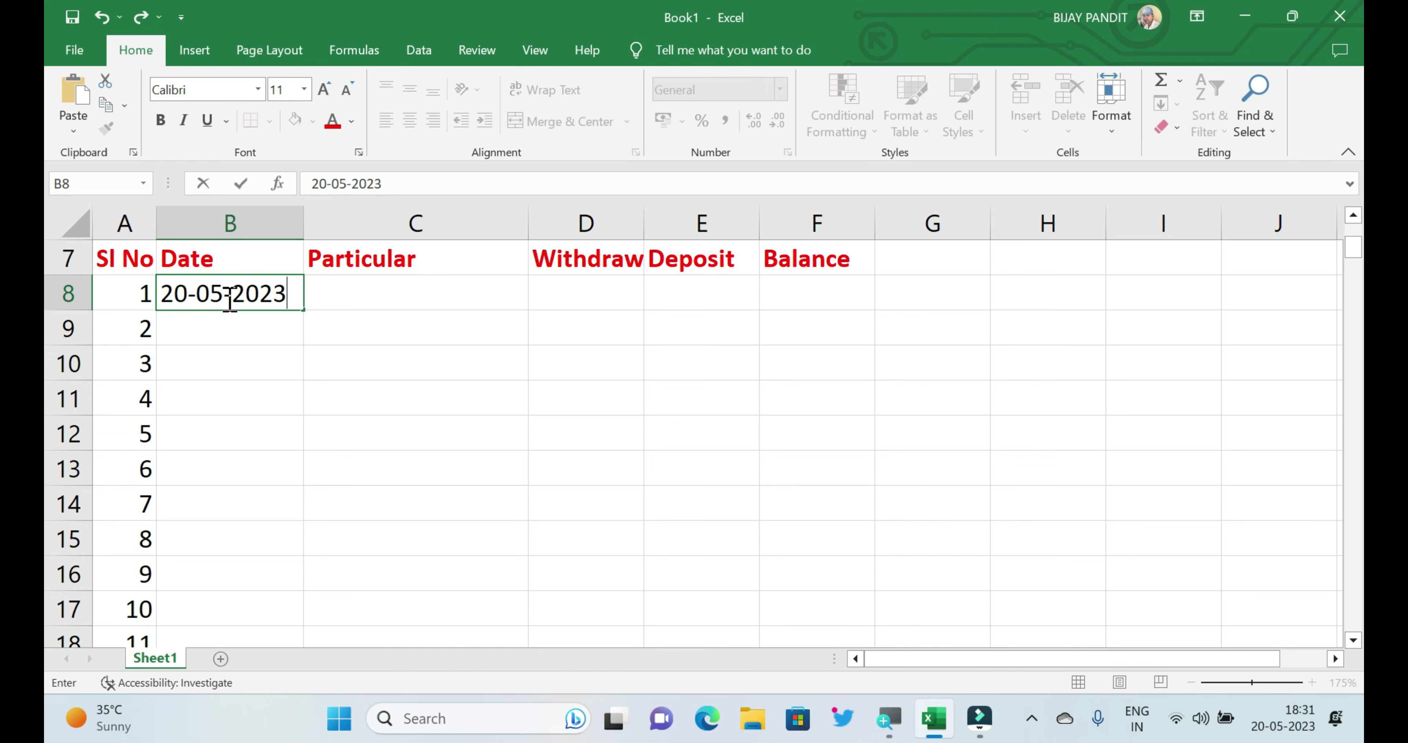
key(Return)
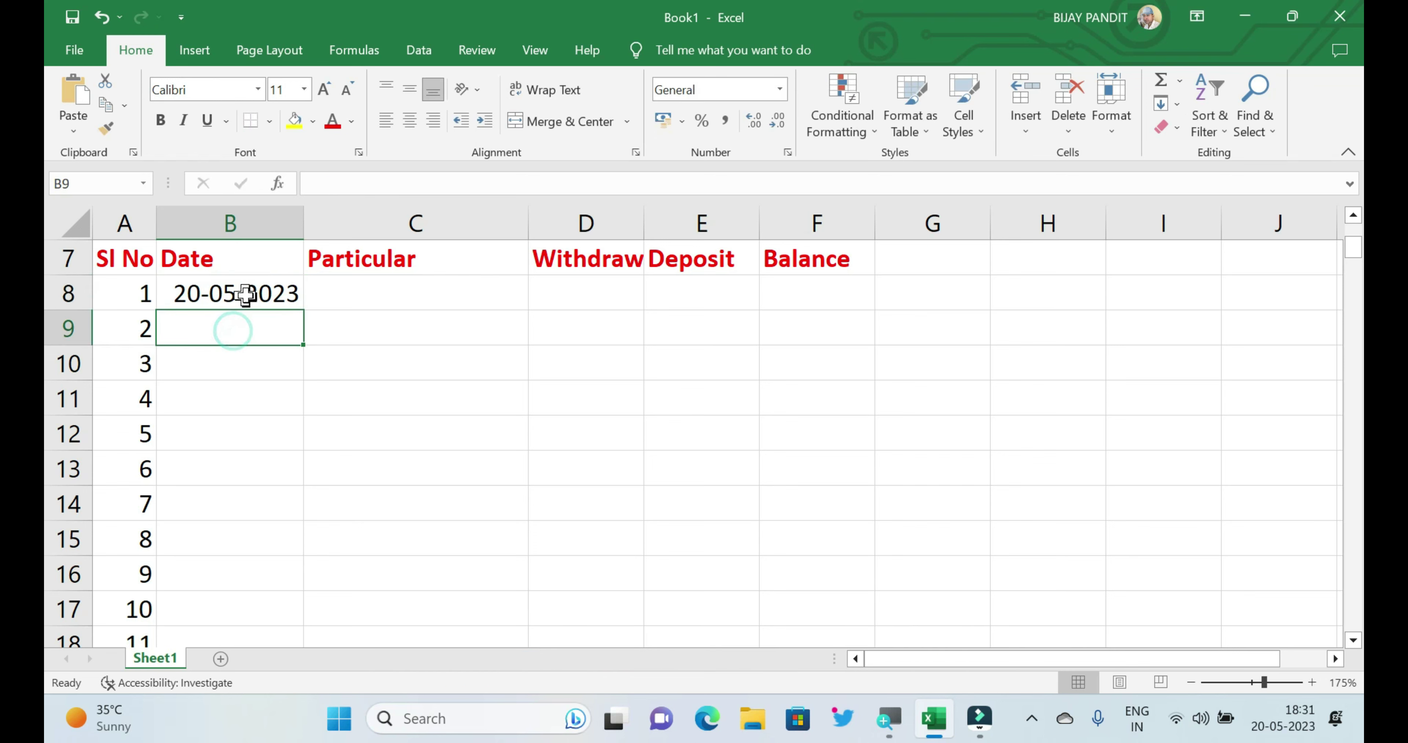
click(246, 294)
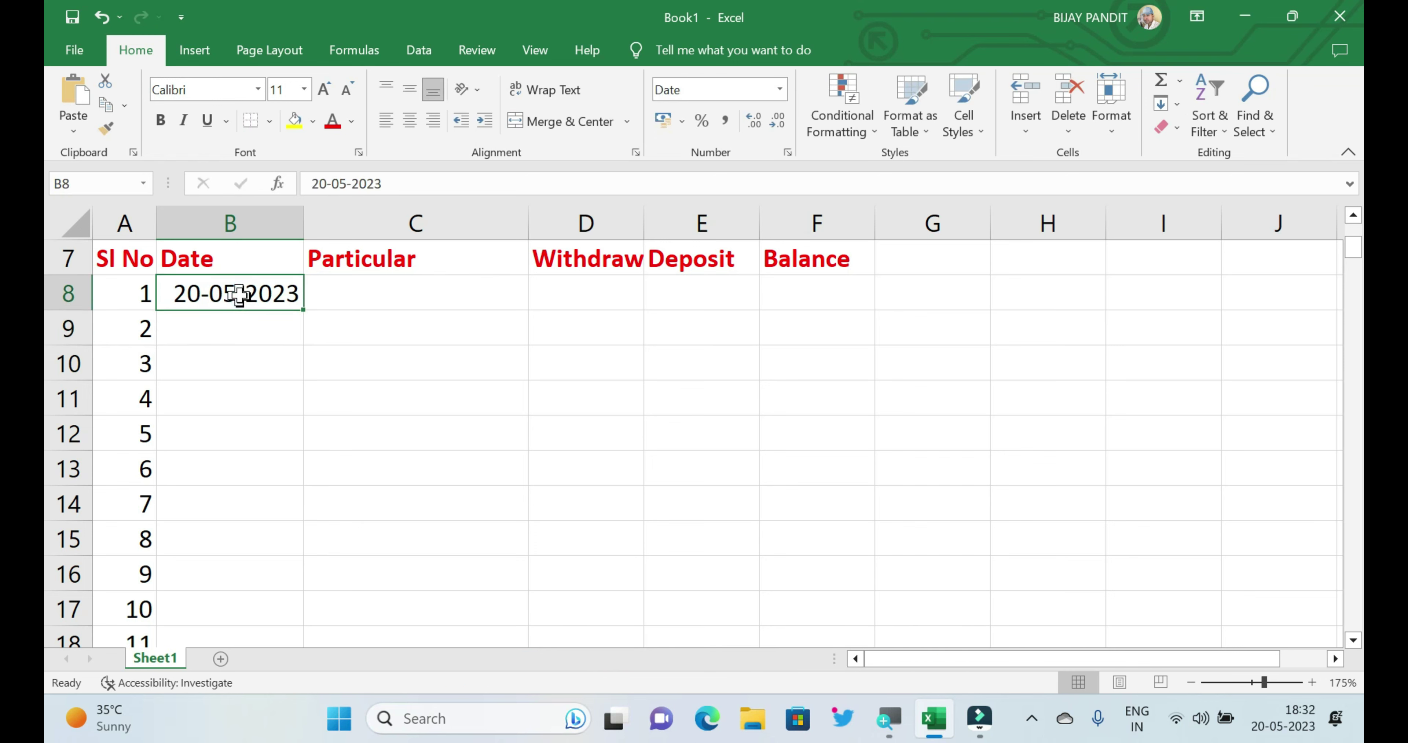
Enter 'April Month Salary' in C8 as the first entry's particular.
click(365, 295)
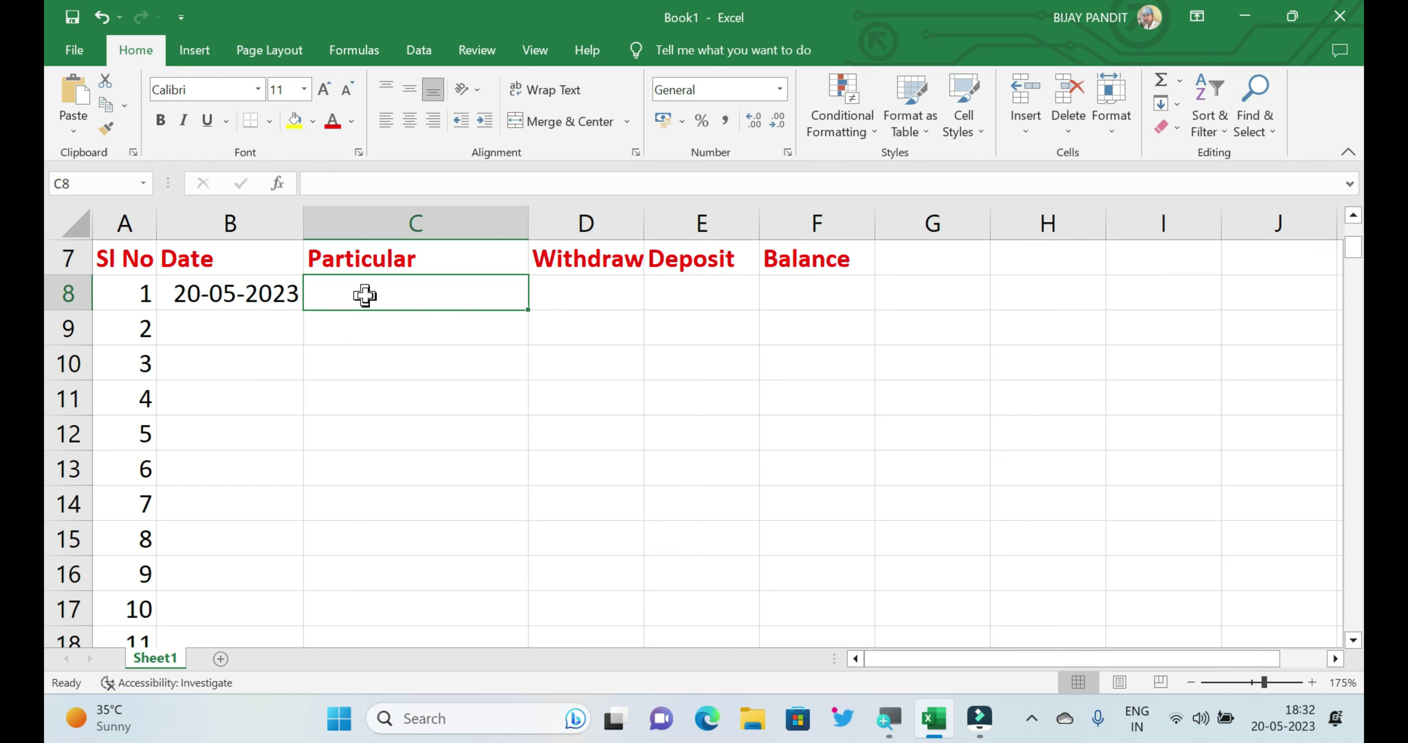
text(Apr)
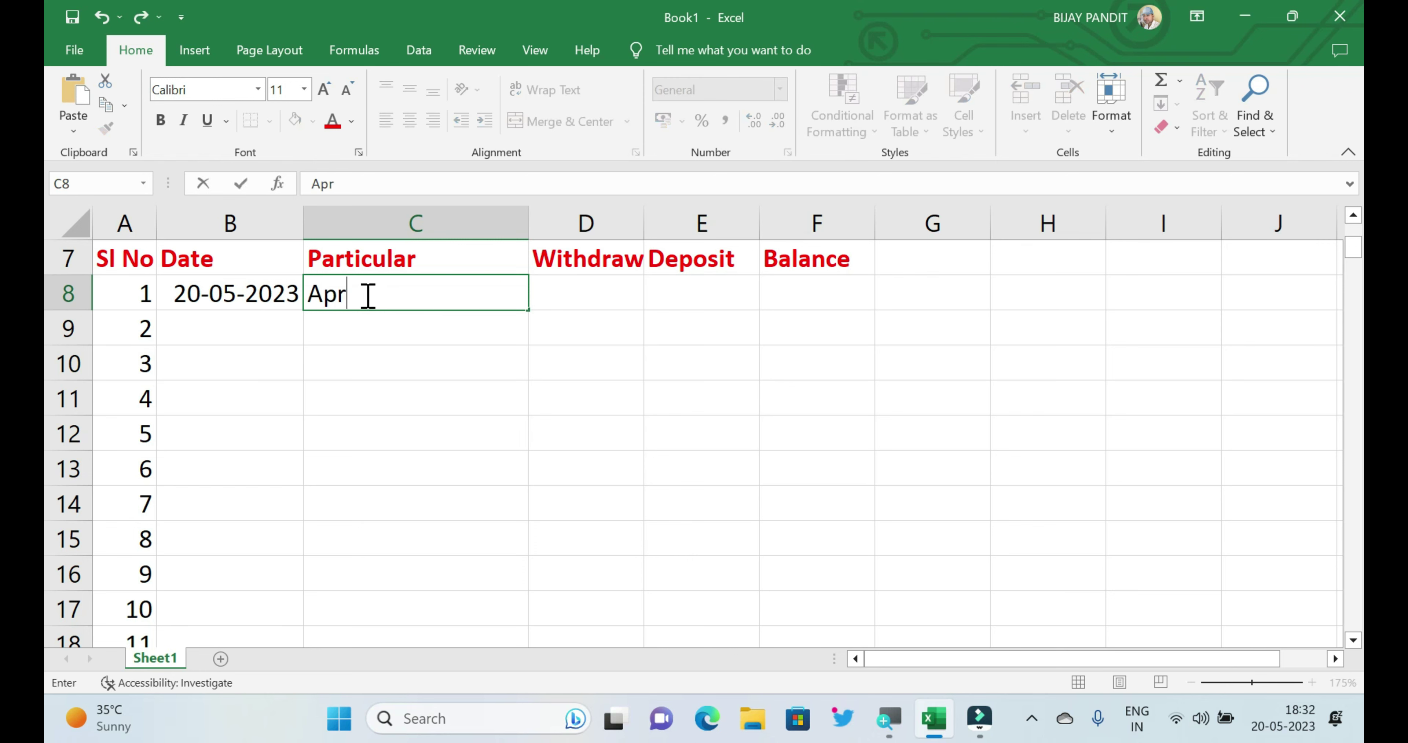
text(il Mo)
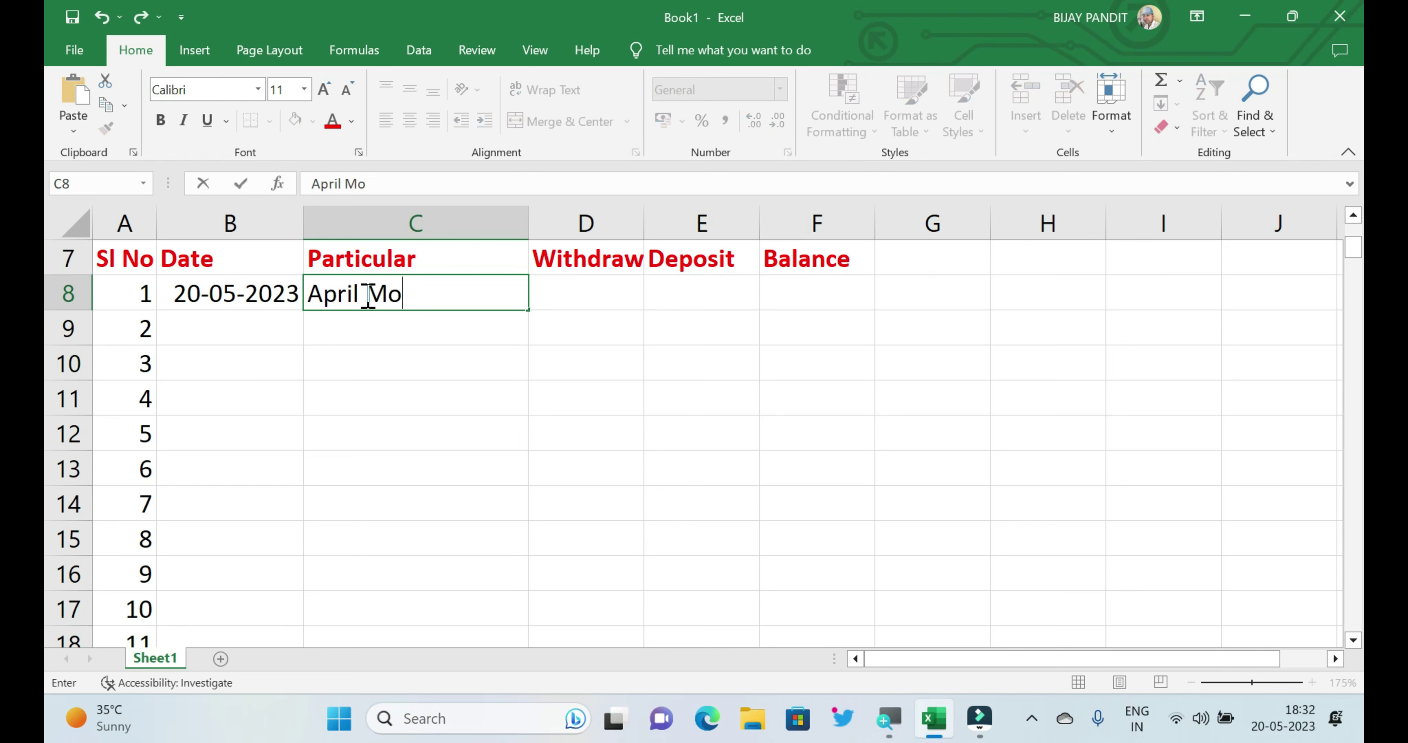
text(nth S)
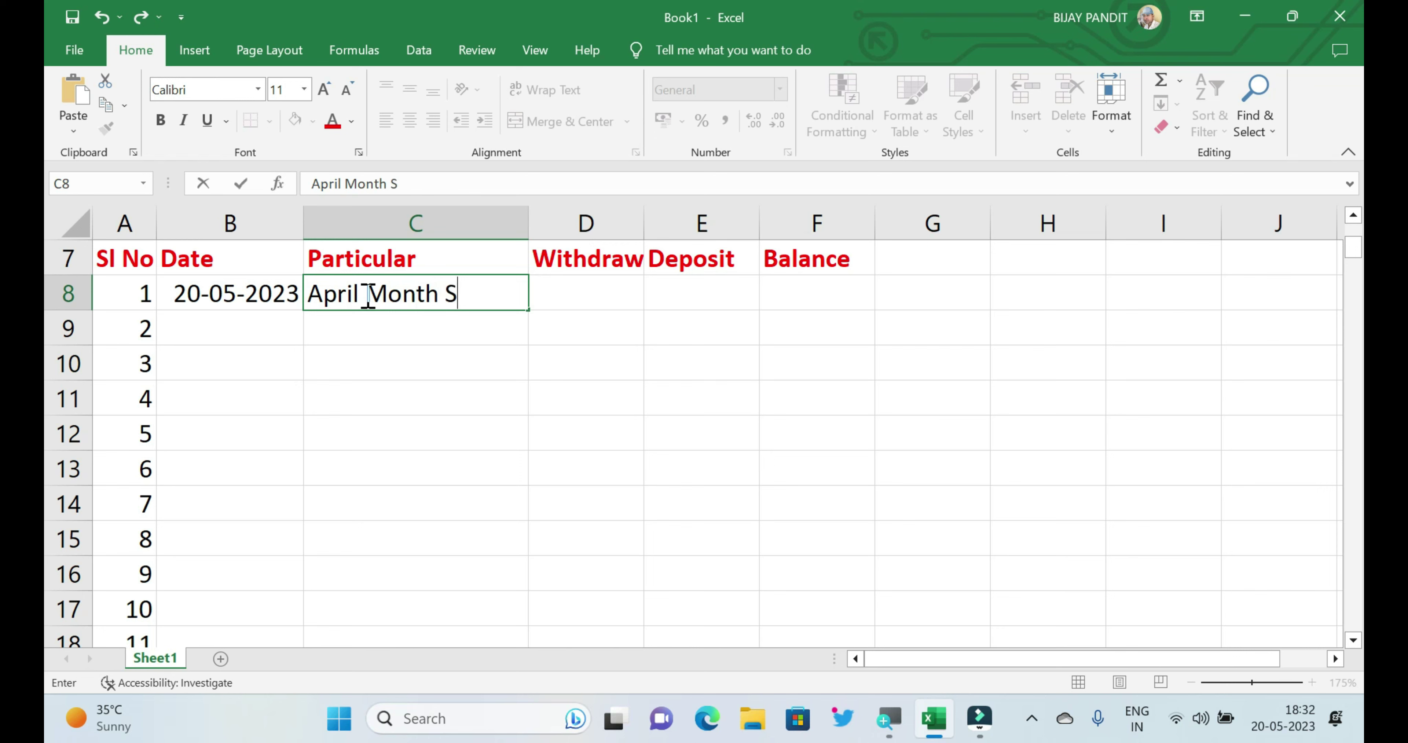
text(alary)
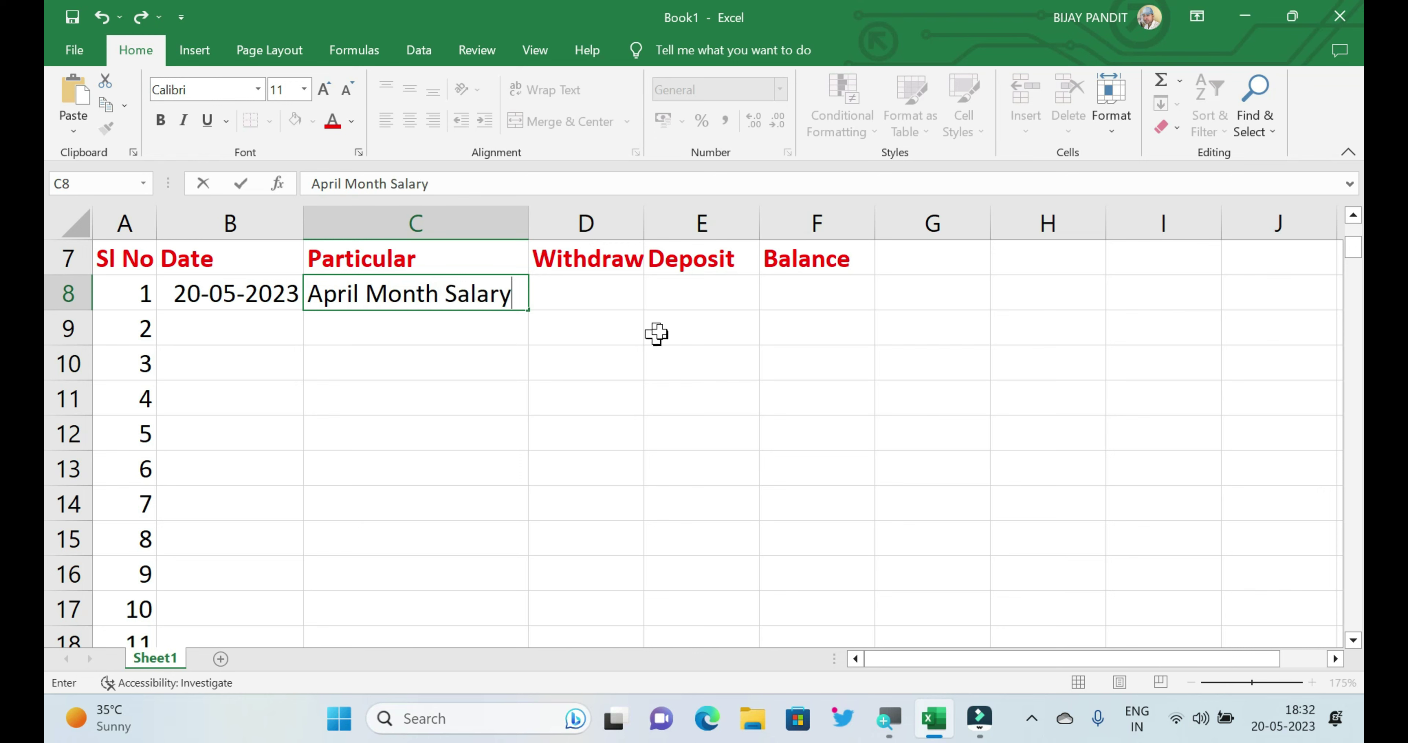
click(711, 284)
click(607, 299)
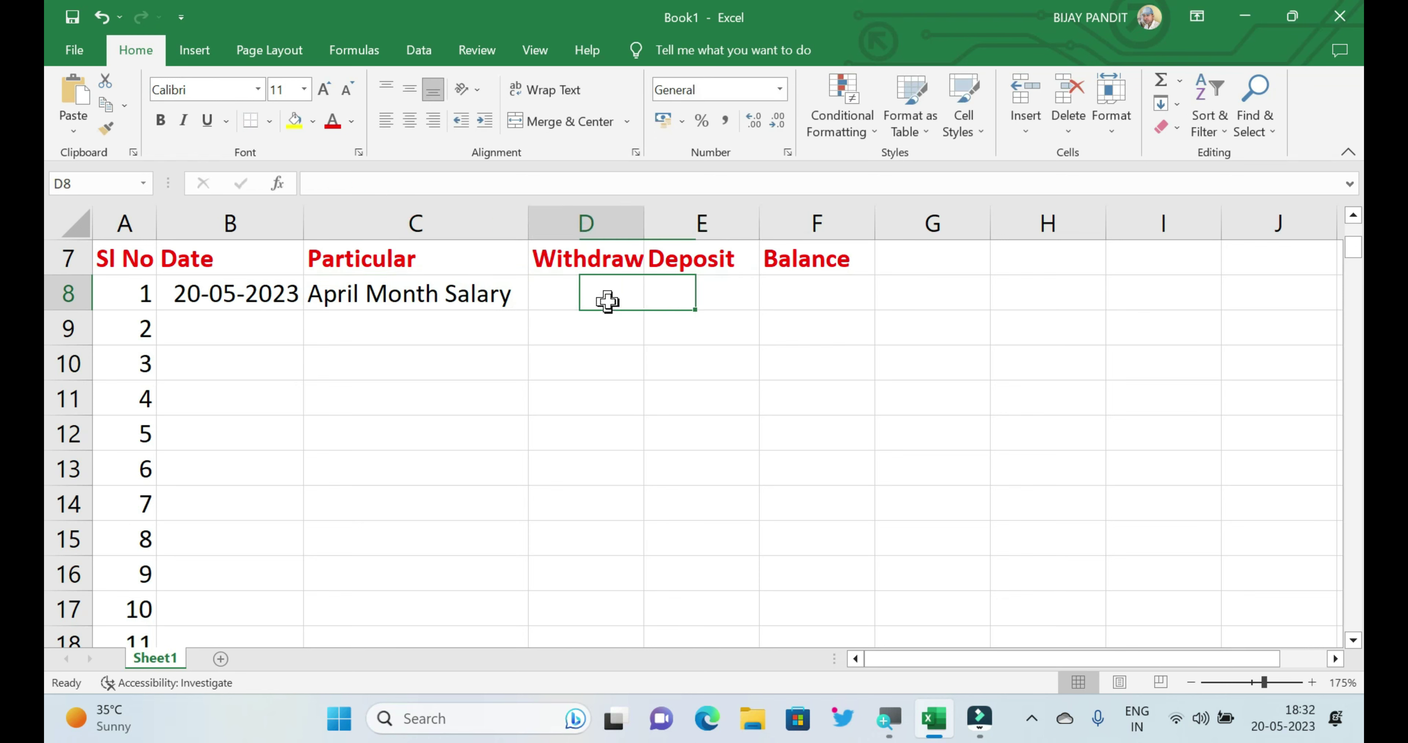
Enter 80000 in E8 as the April Month Salary deposit.
click(708, 283)
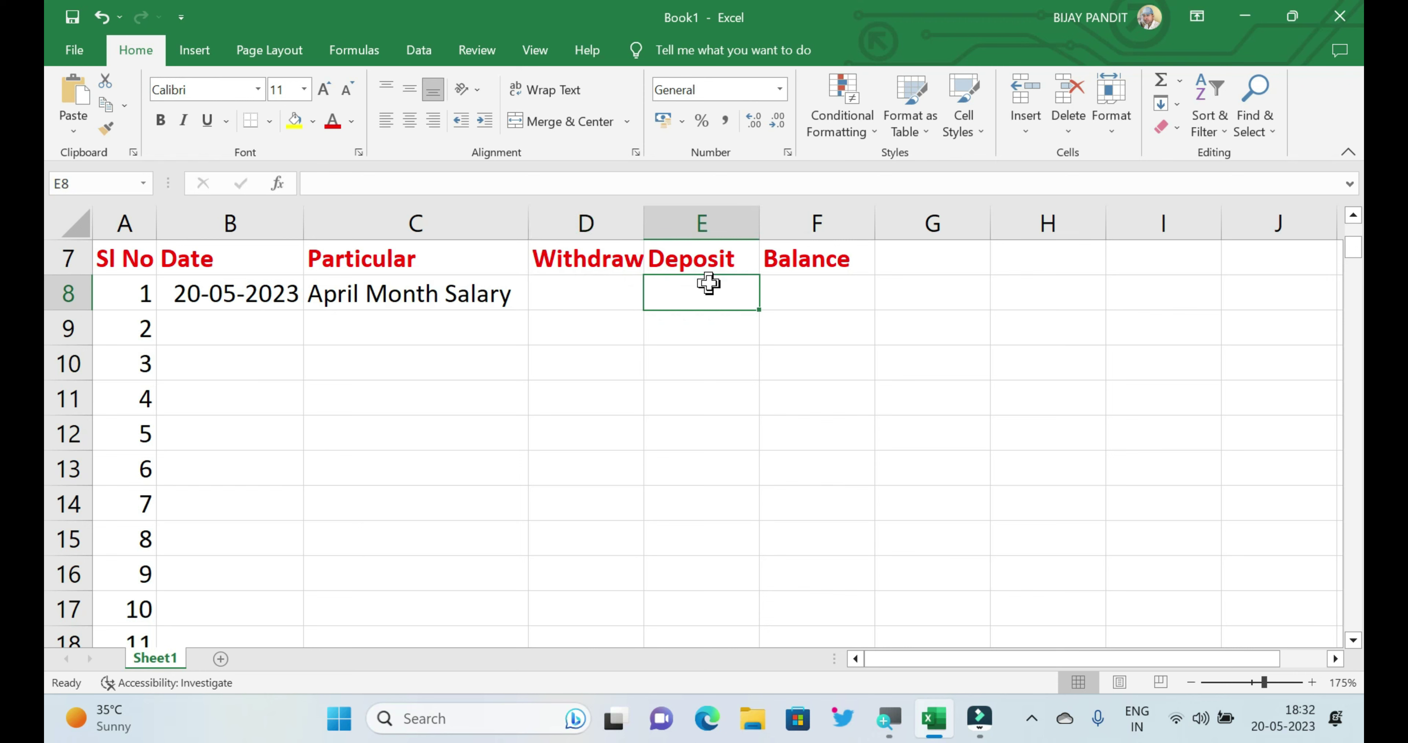
text(1)
key(BackSpace)
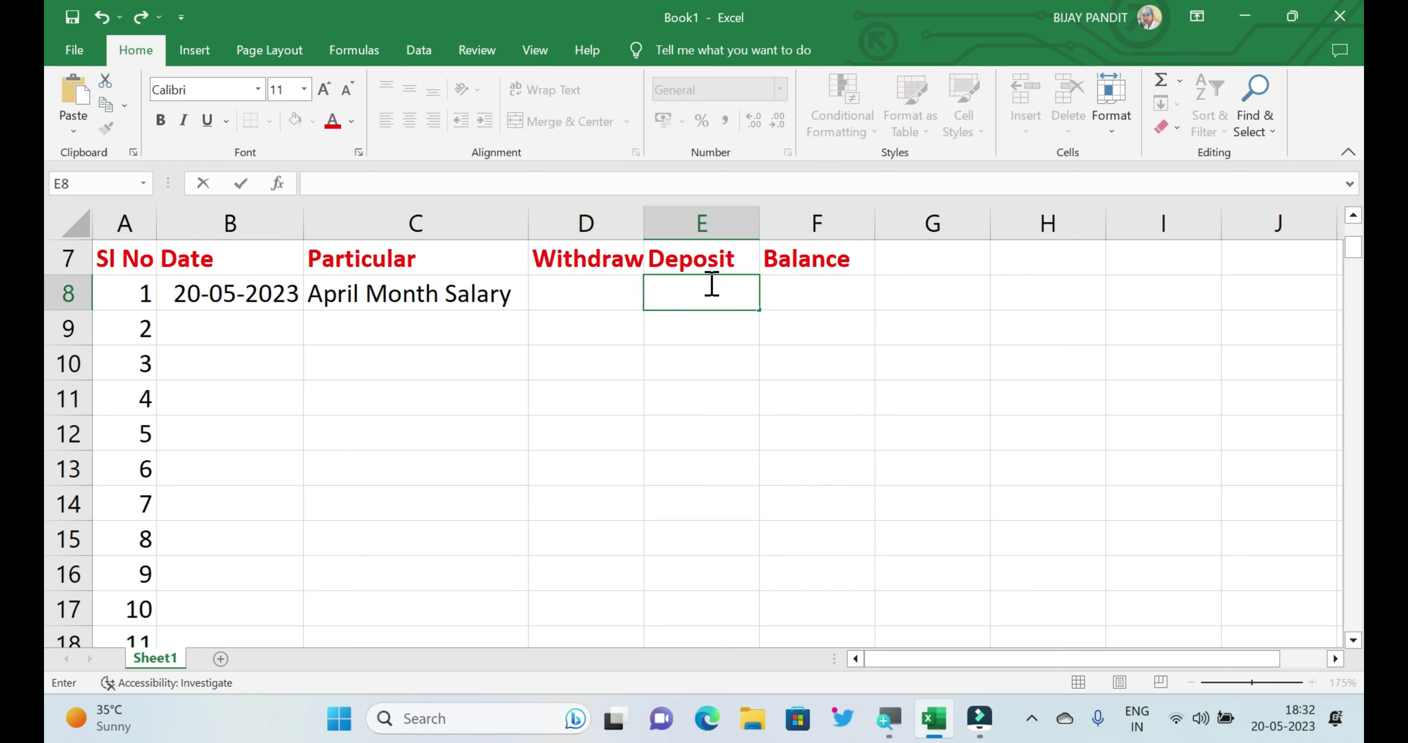
text(80)
text(000)
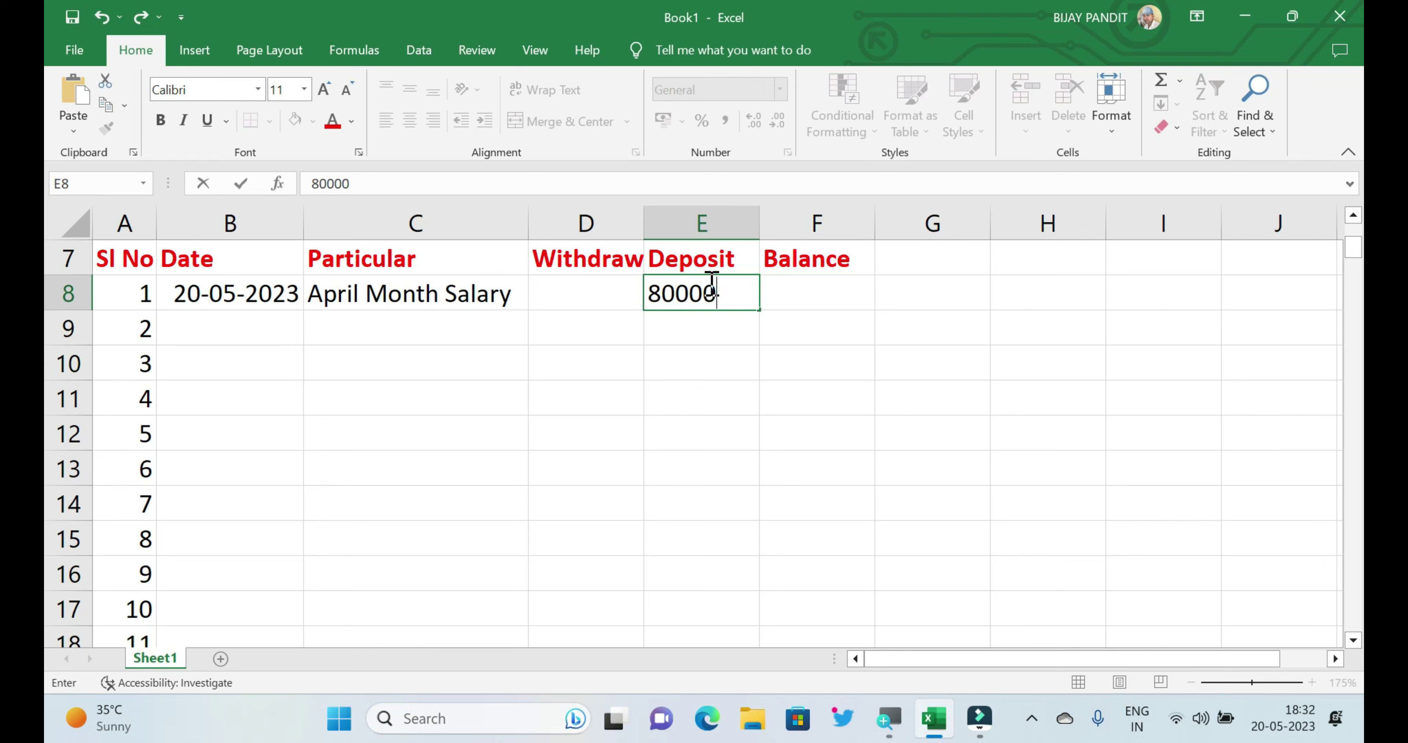
click(721, 352)
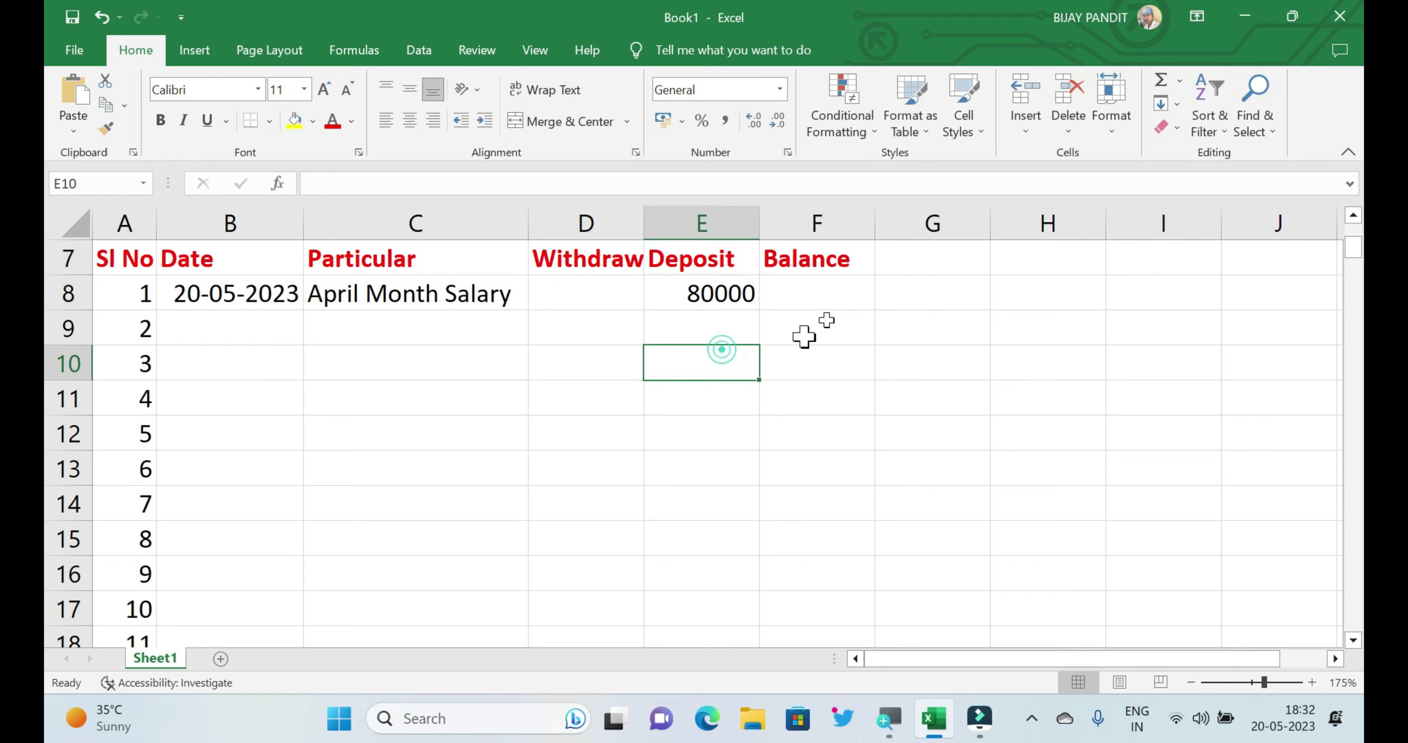
click(818, 294)
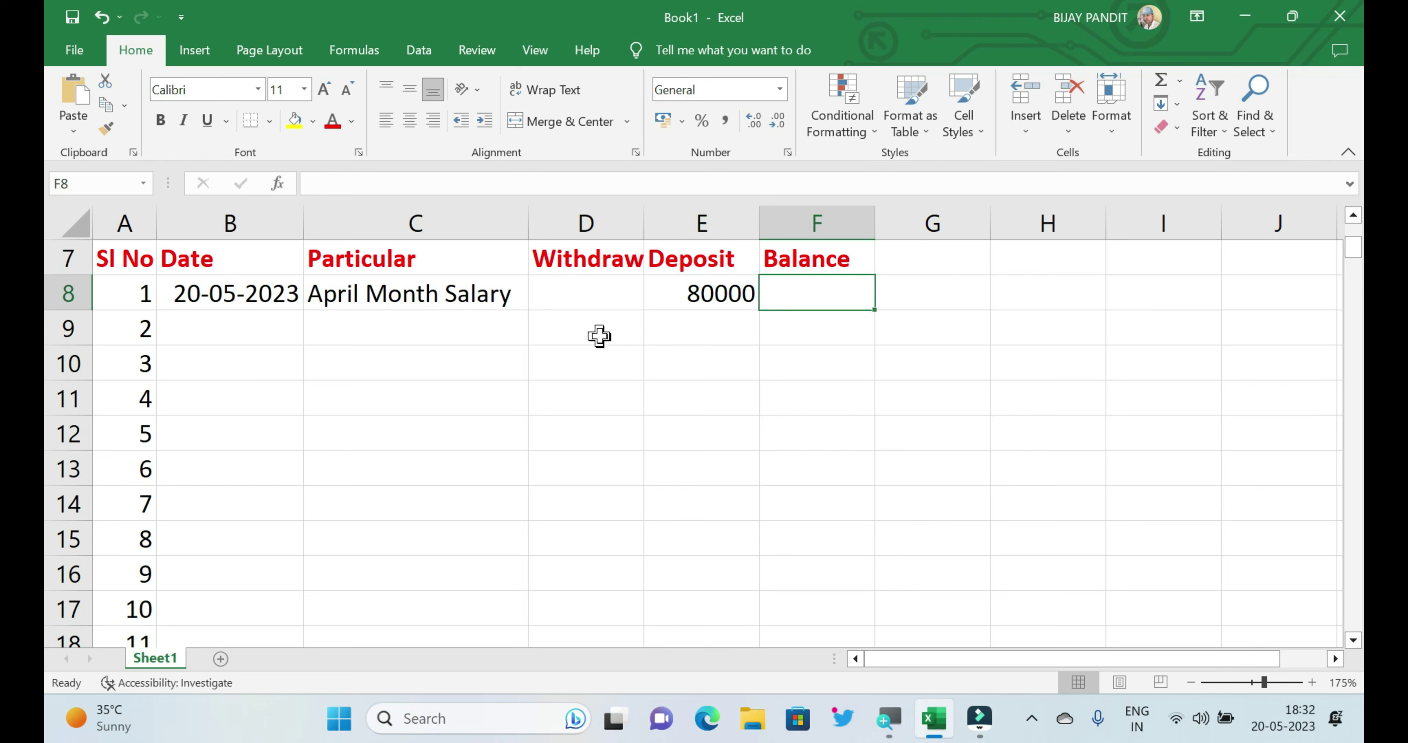
click(815, 297)
Enter a withdrawal of 0 in D8 for the April Month Salary entry.
click(594, 286)
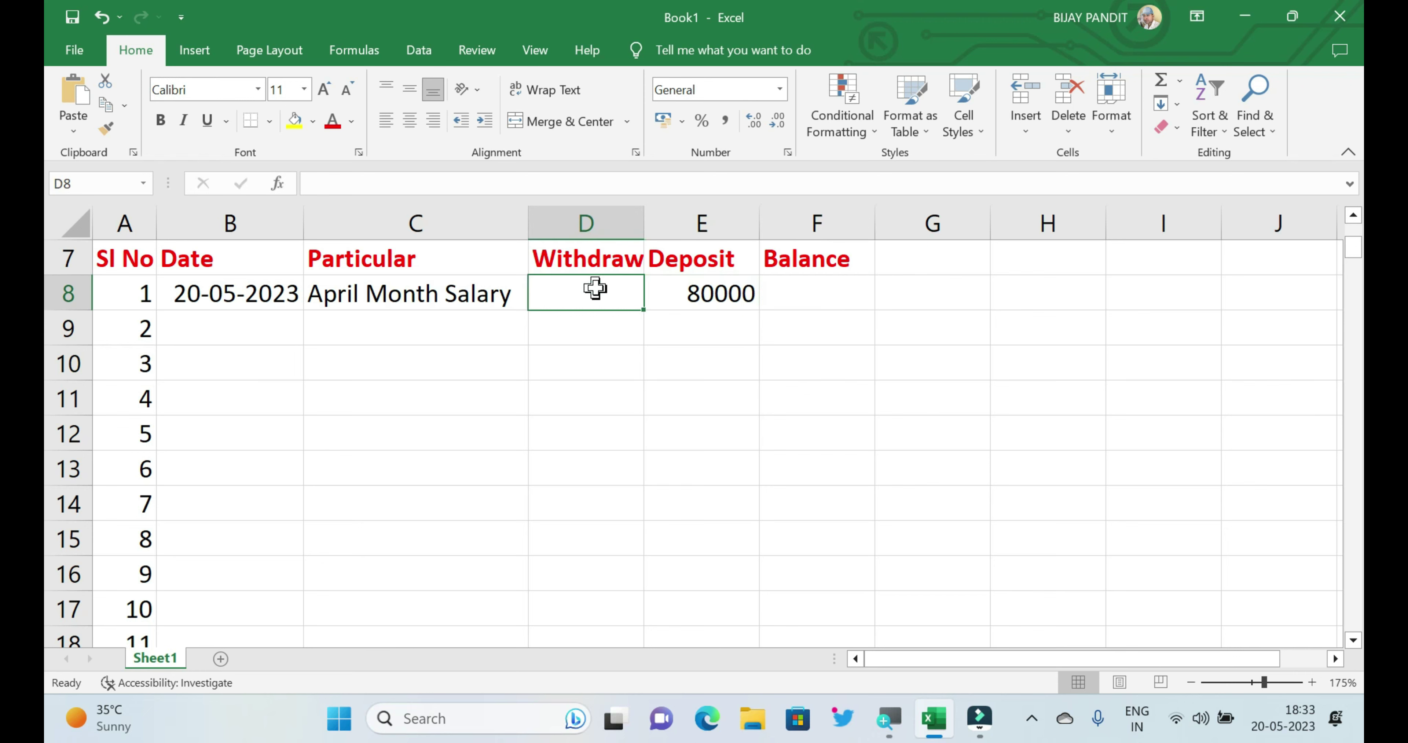
text(0)
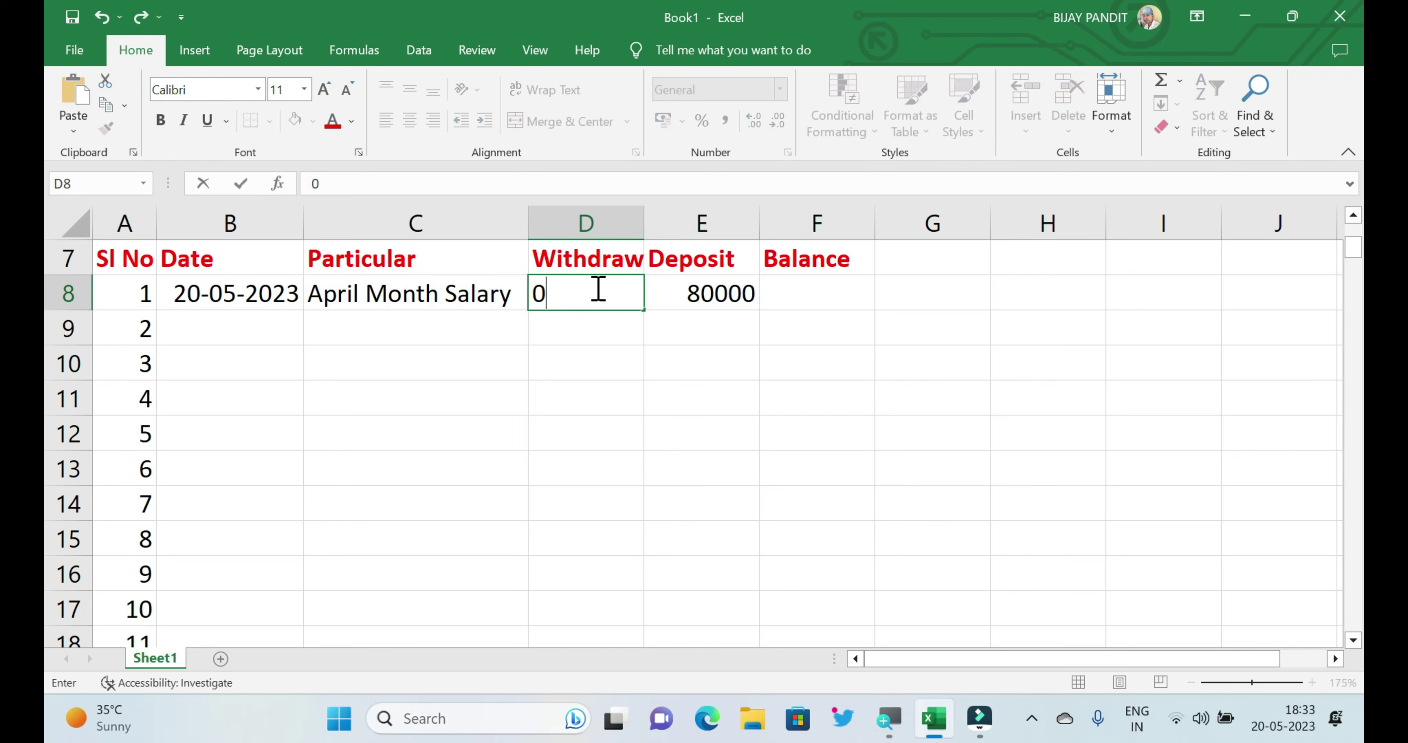
click(641, 374)
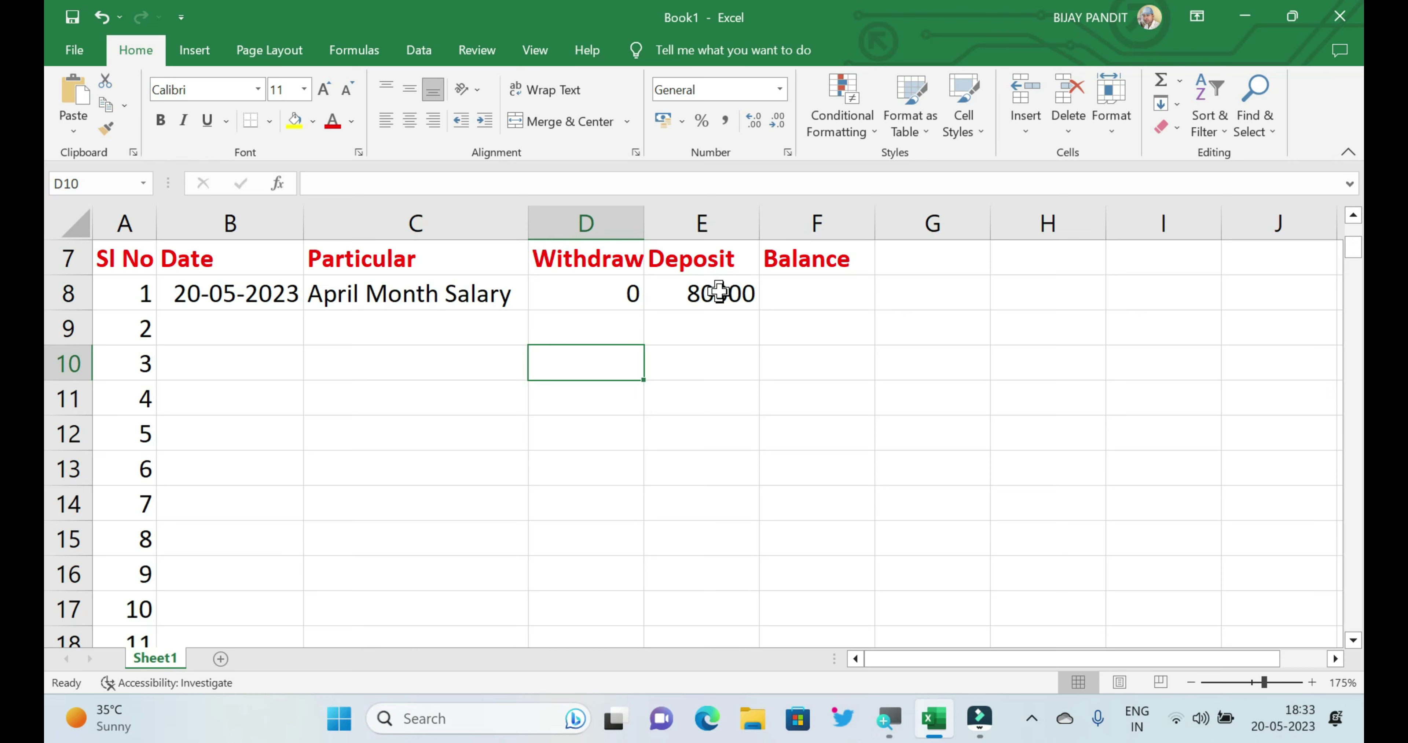
AutoSum the Deposit cells from E8 down into E200, showing a total of 80000.
drag(722, 293, 694, 715)
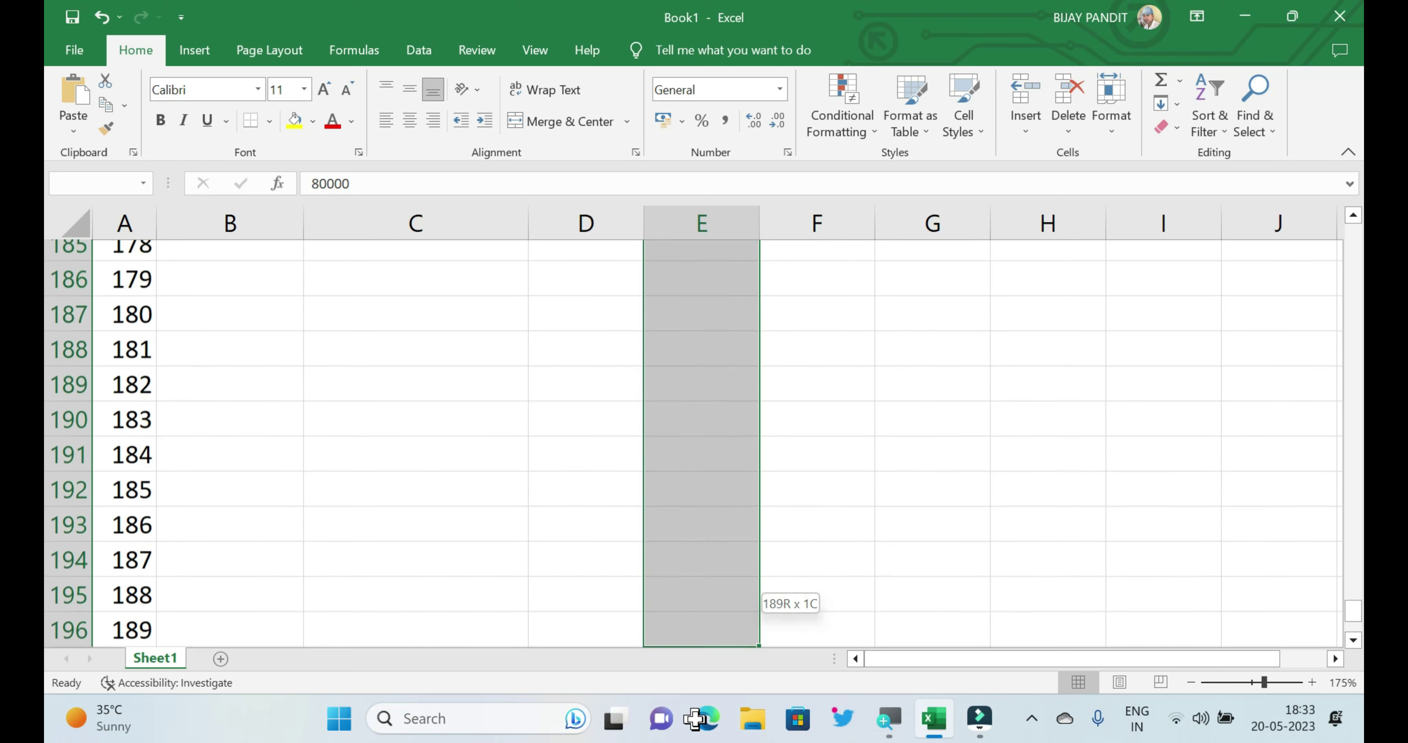
drag(694, 718, 699, 512)
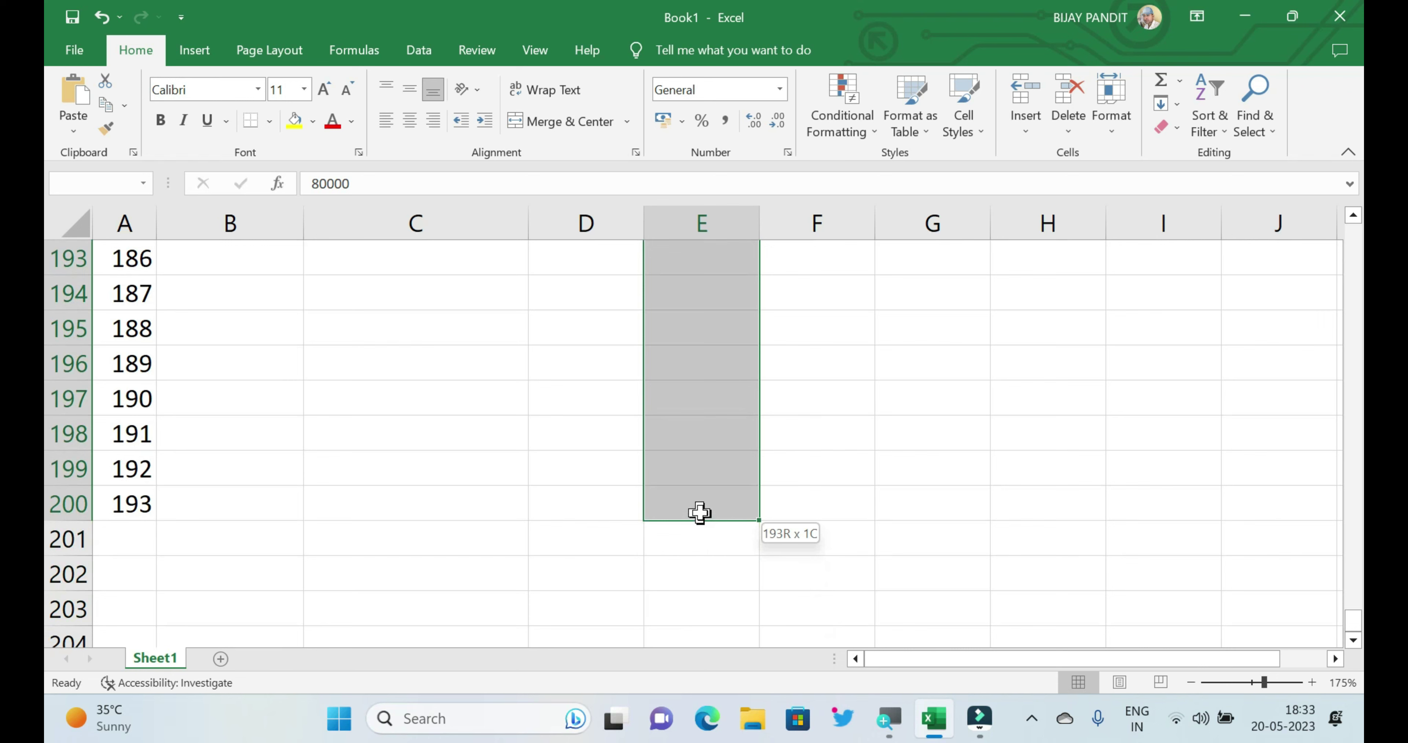
drag(699, 512, 700, 512)
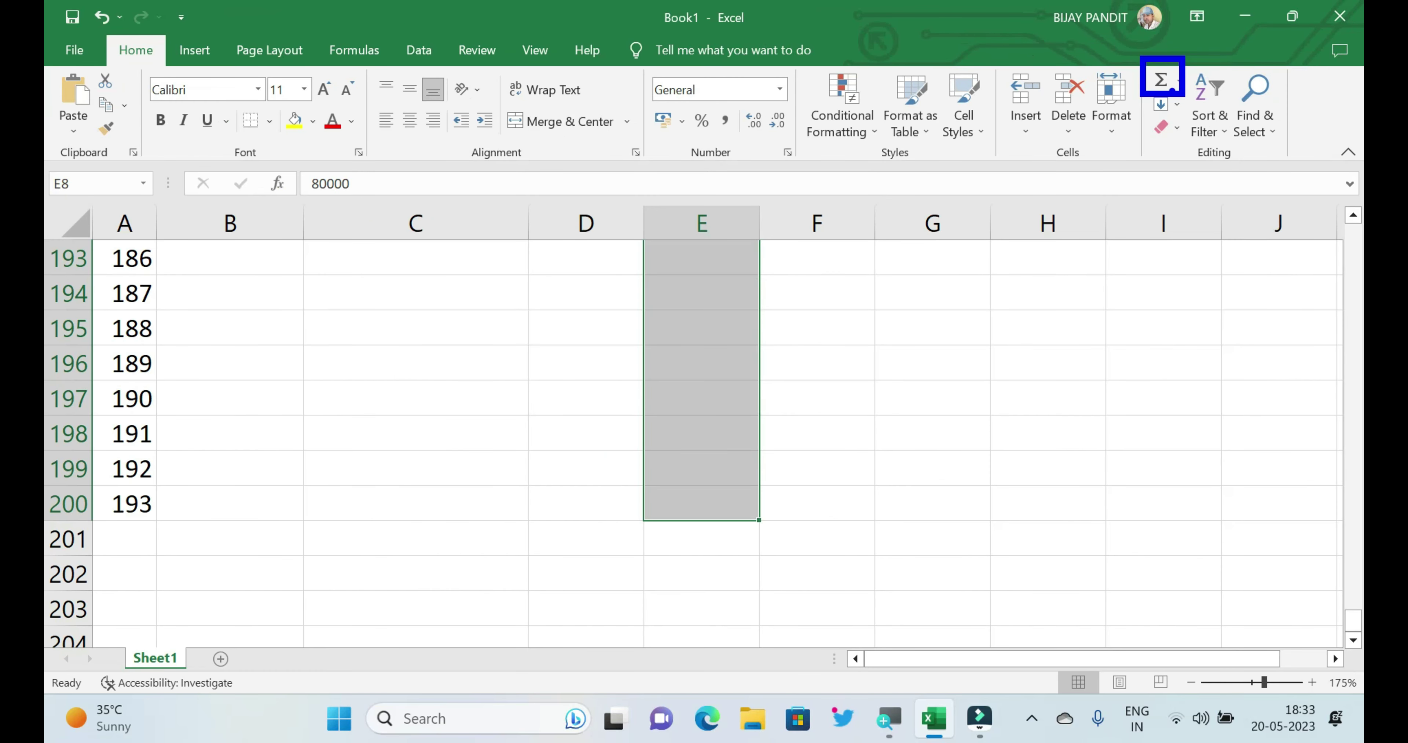
click(1161, 81)
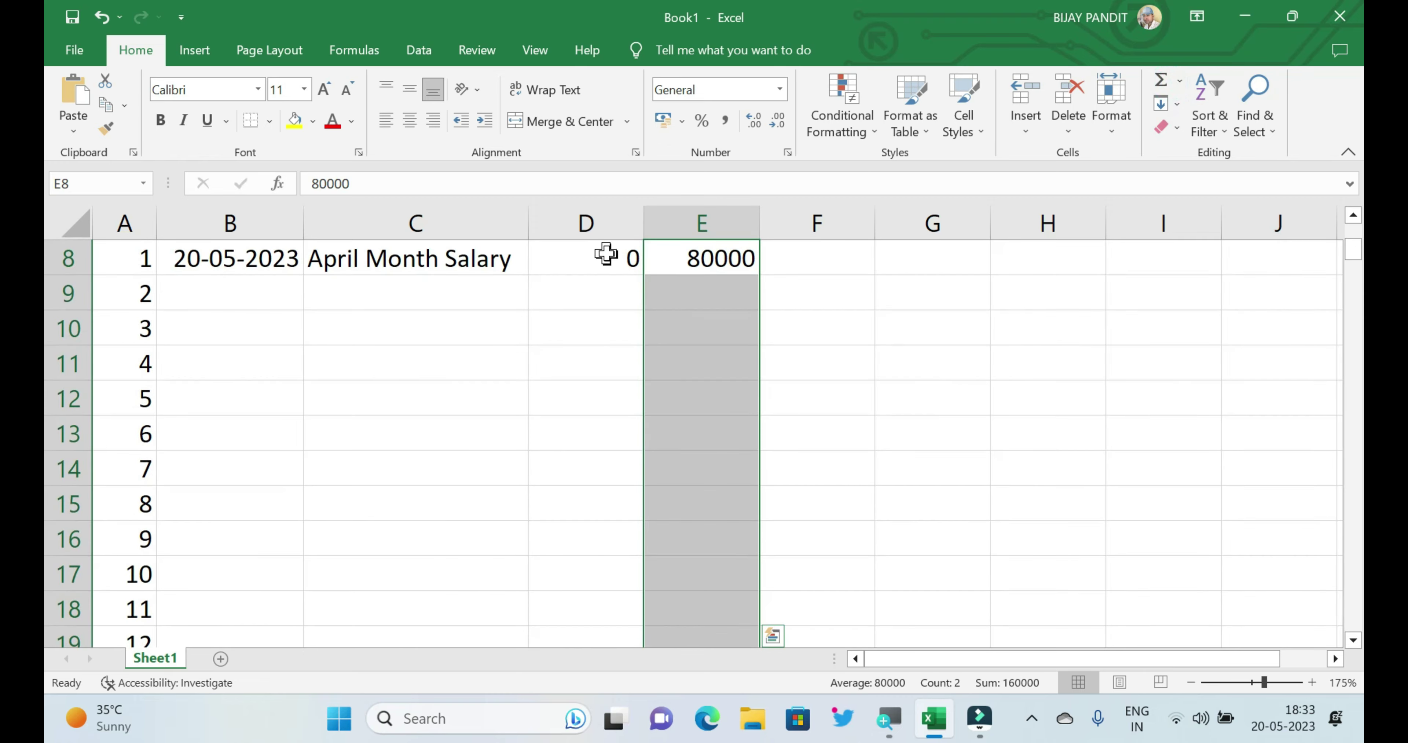
click(603, 258)
scroll(536, 297, up, 3)
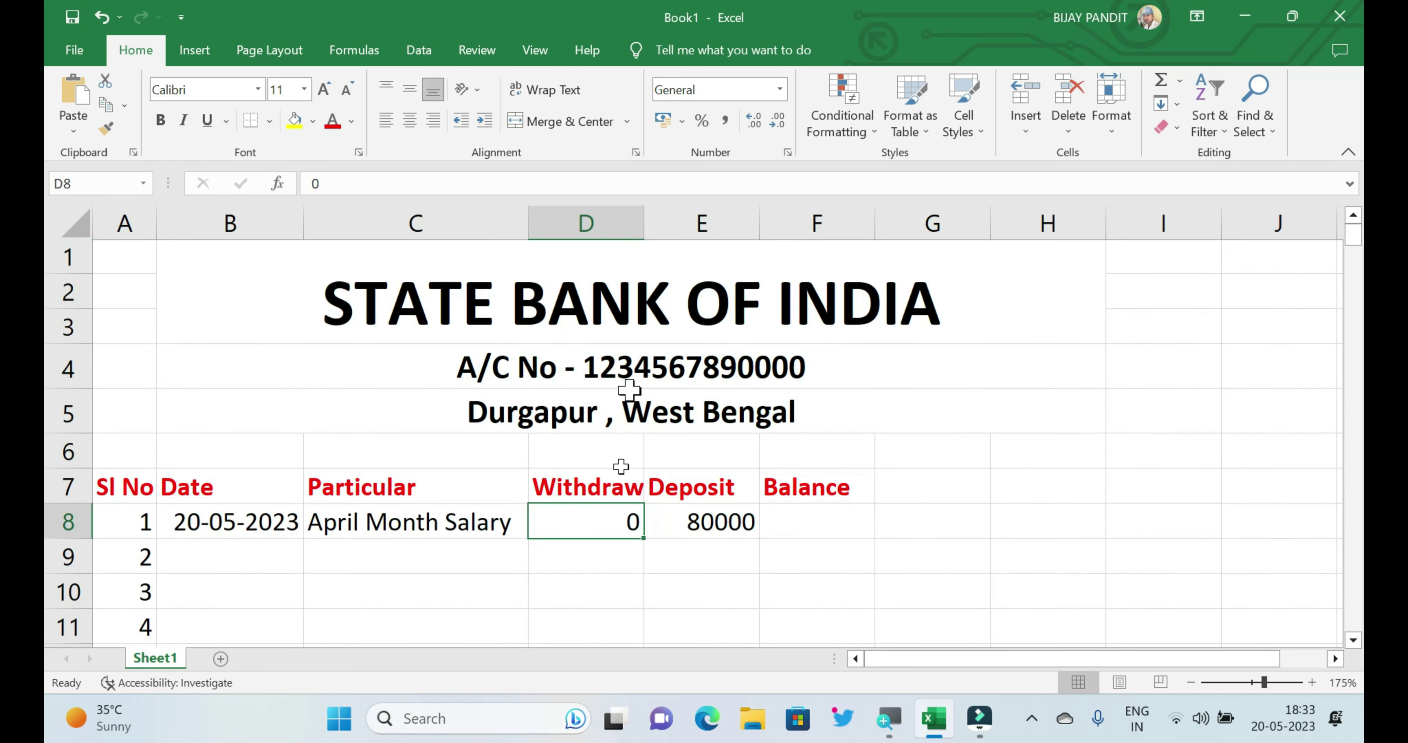
scroll(603, 498, down, 1)
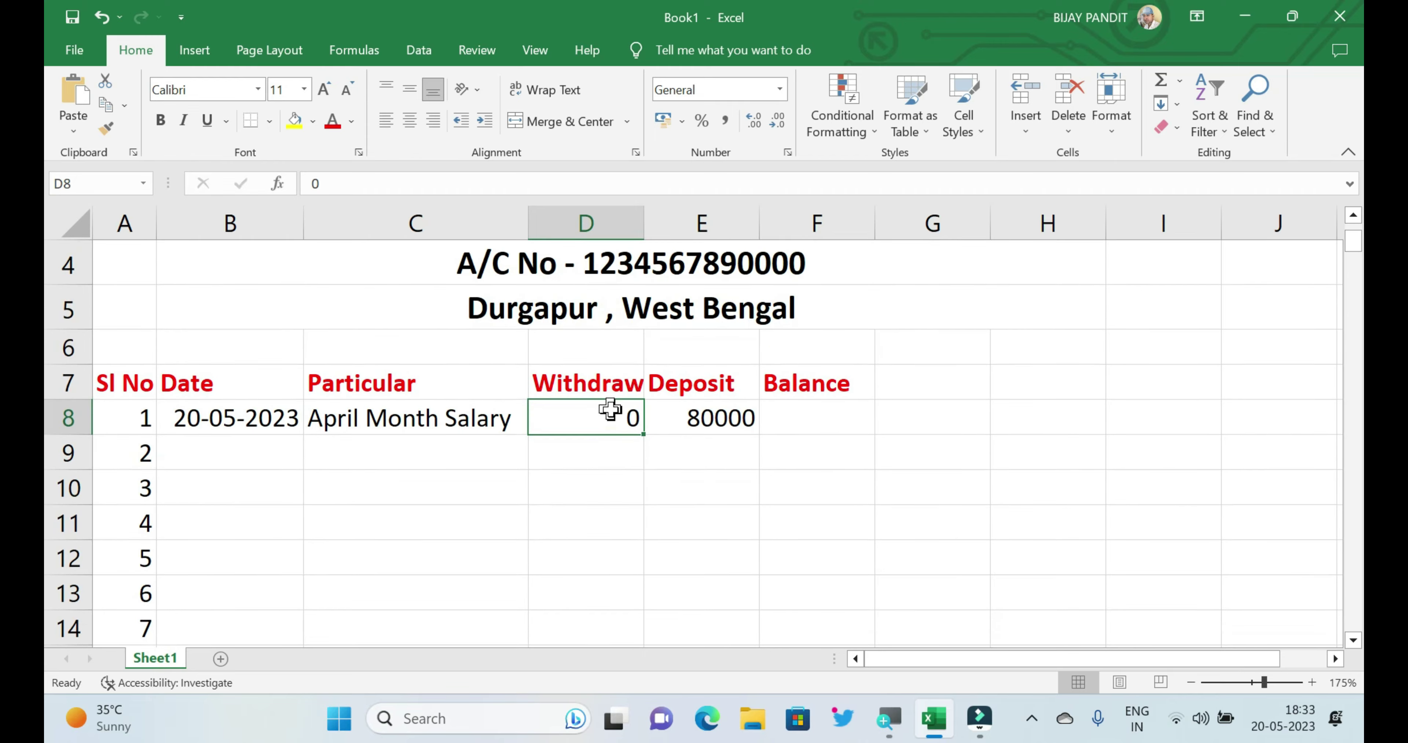
scroll(606, 412, down, 1)
AutoSum the Withdraw cells D8:D199 into D200, giving a total of 0.
drag(594, 294, 602, 687)
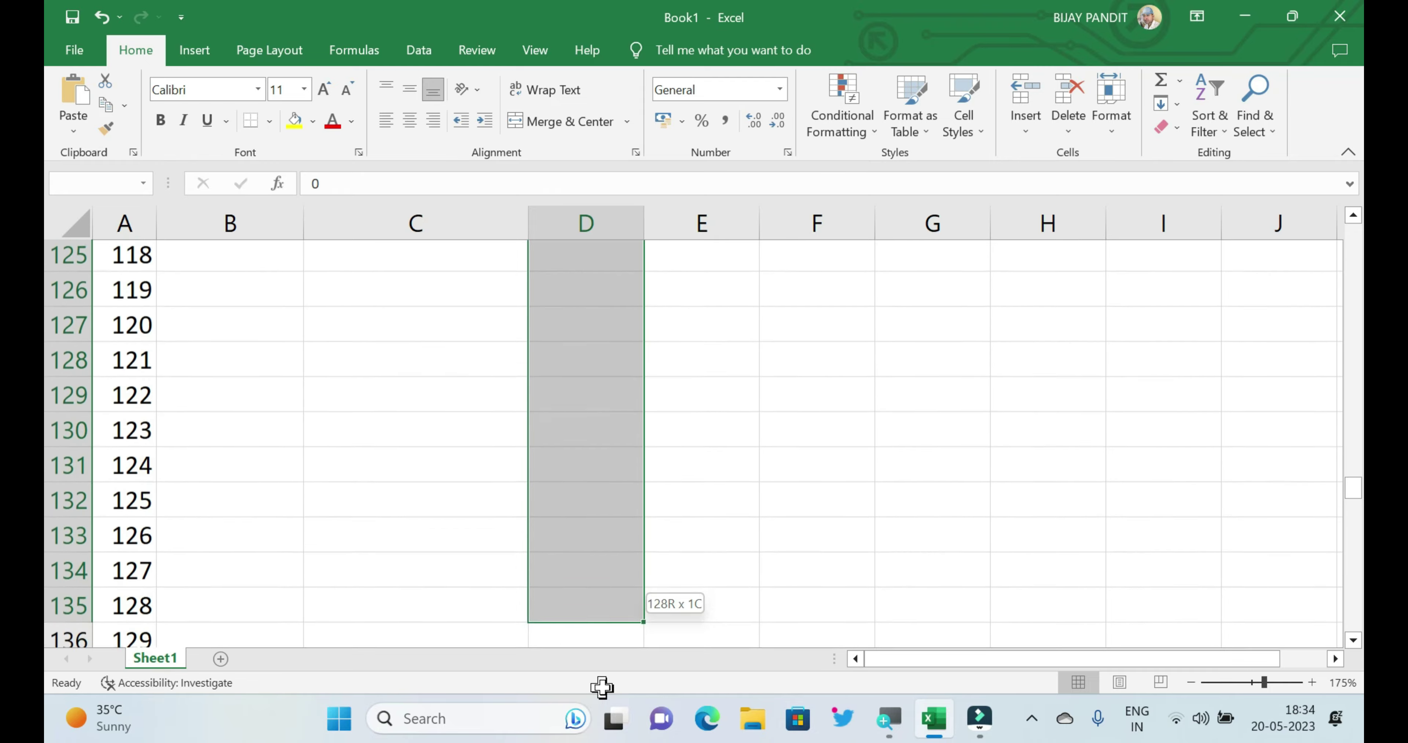
drag(601, 687, 602, 682)
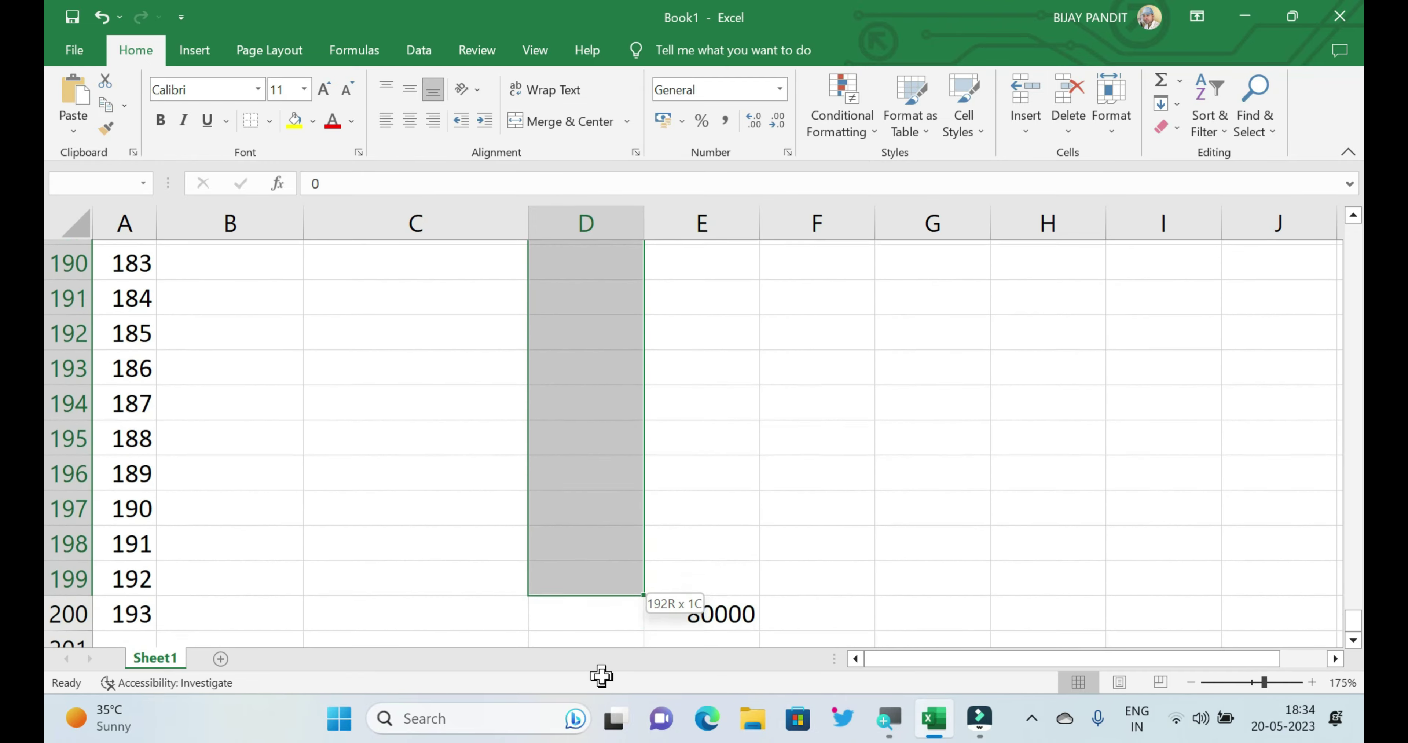
drag(602, 683, 601, 577)
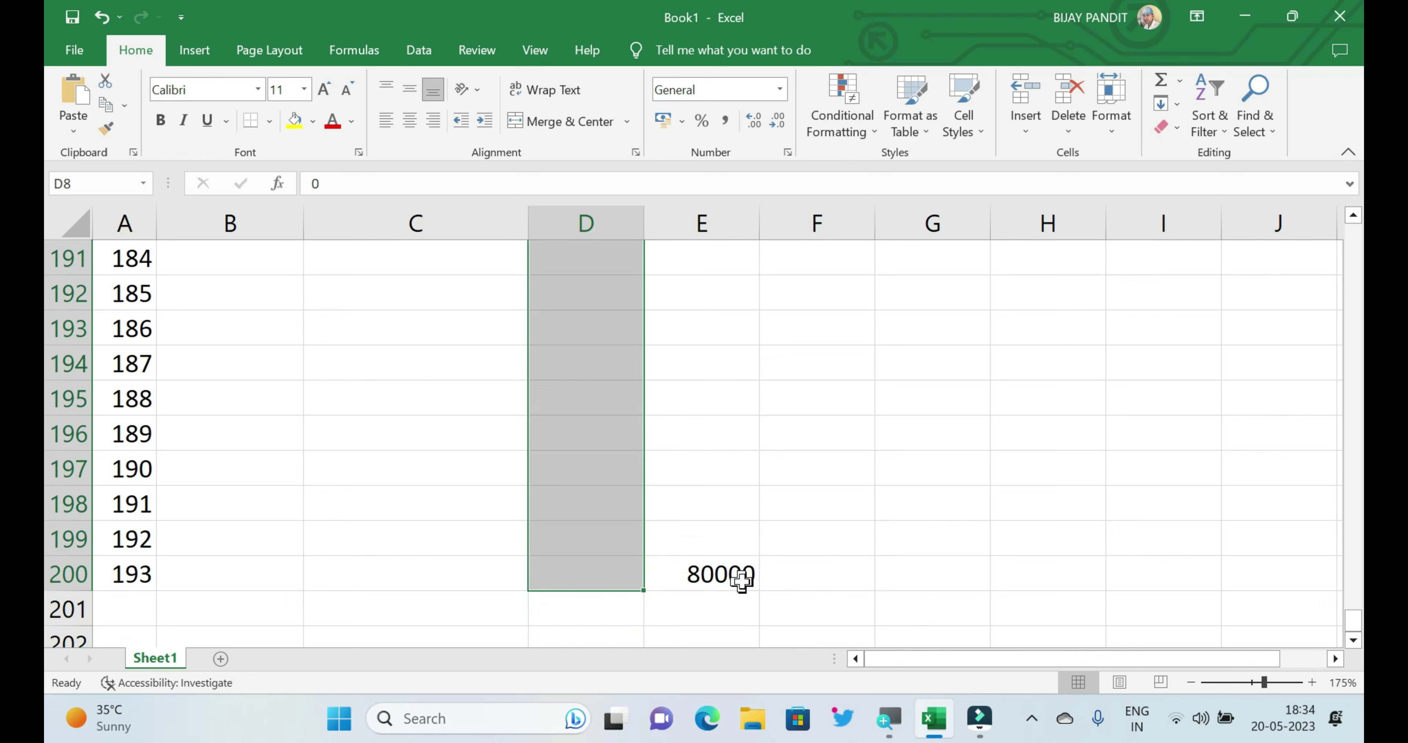
click(1160, 82)
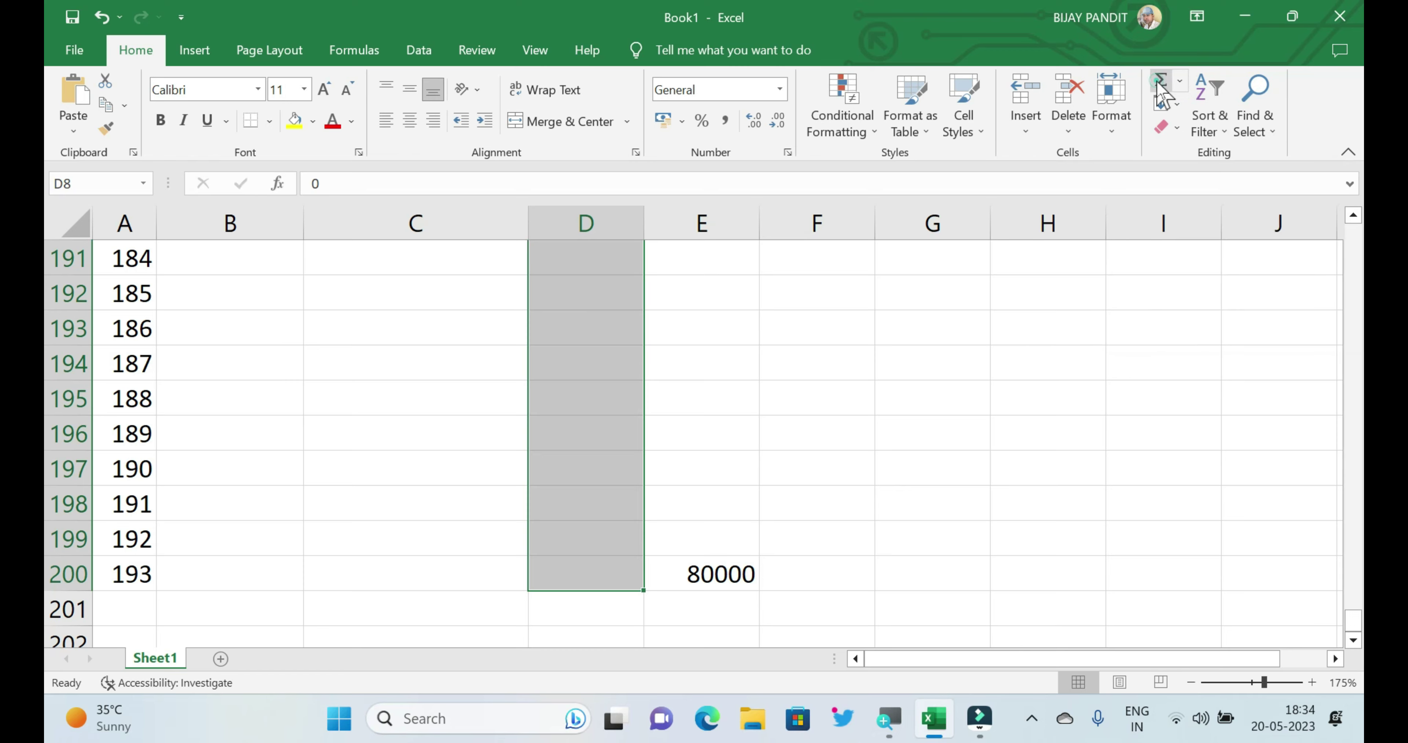
click(679, 307)
scroll(854, 348, up, 2)
scroll(787, 509, down, 1)
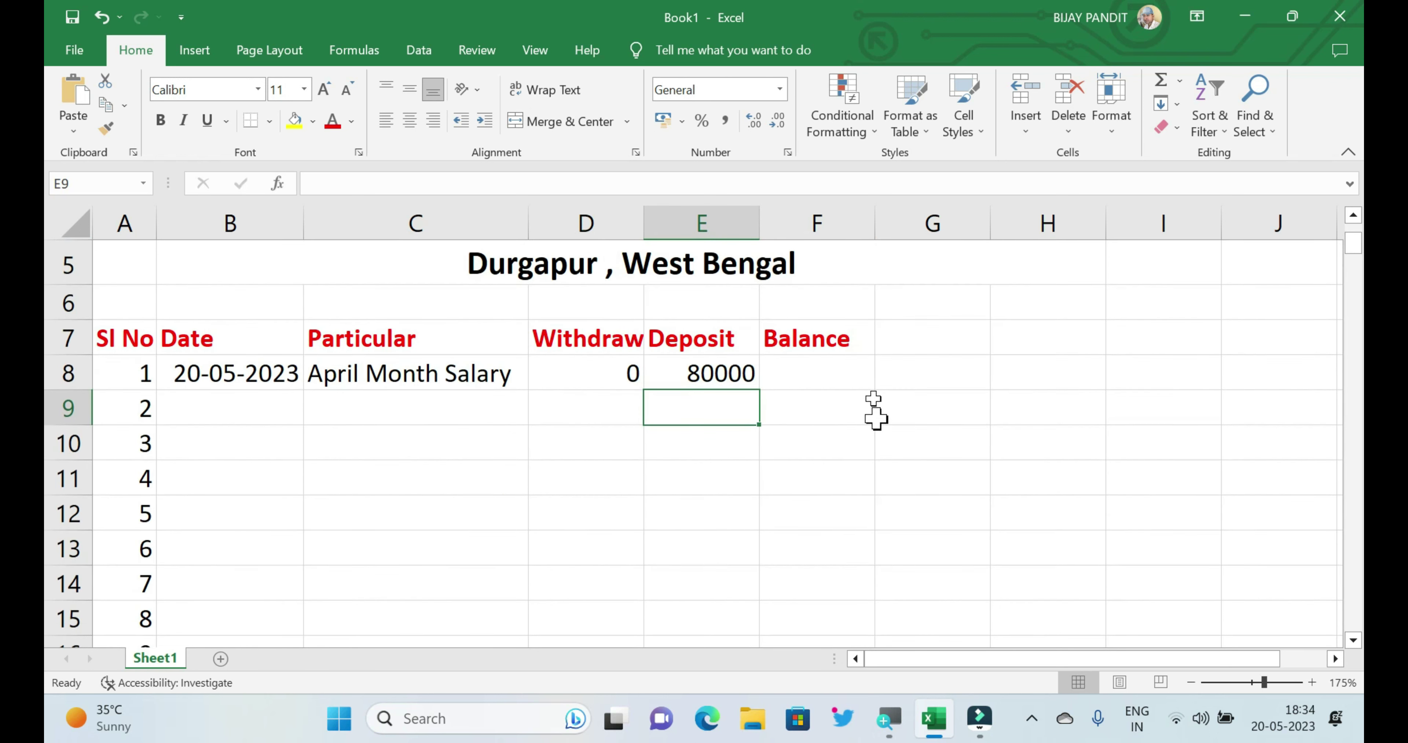
Start a formula with an equals sign in Balance cell F8.
click(821, 374)
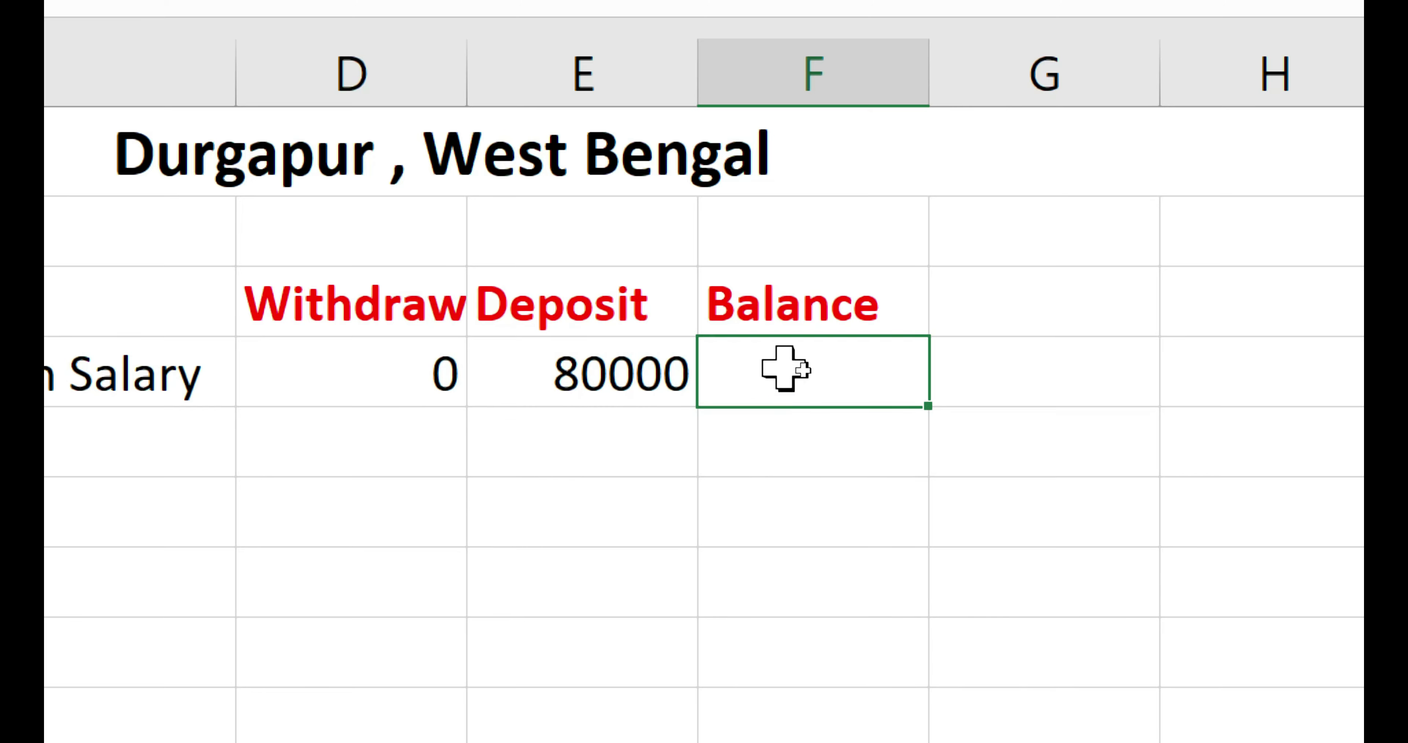
text(=)
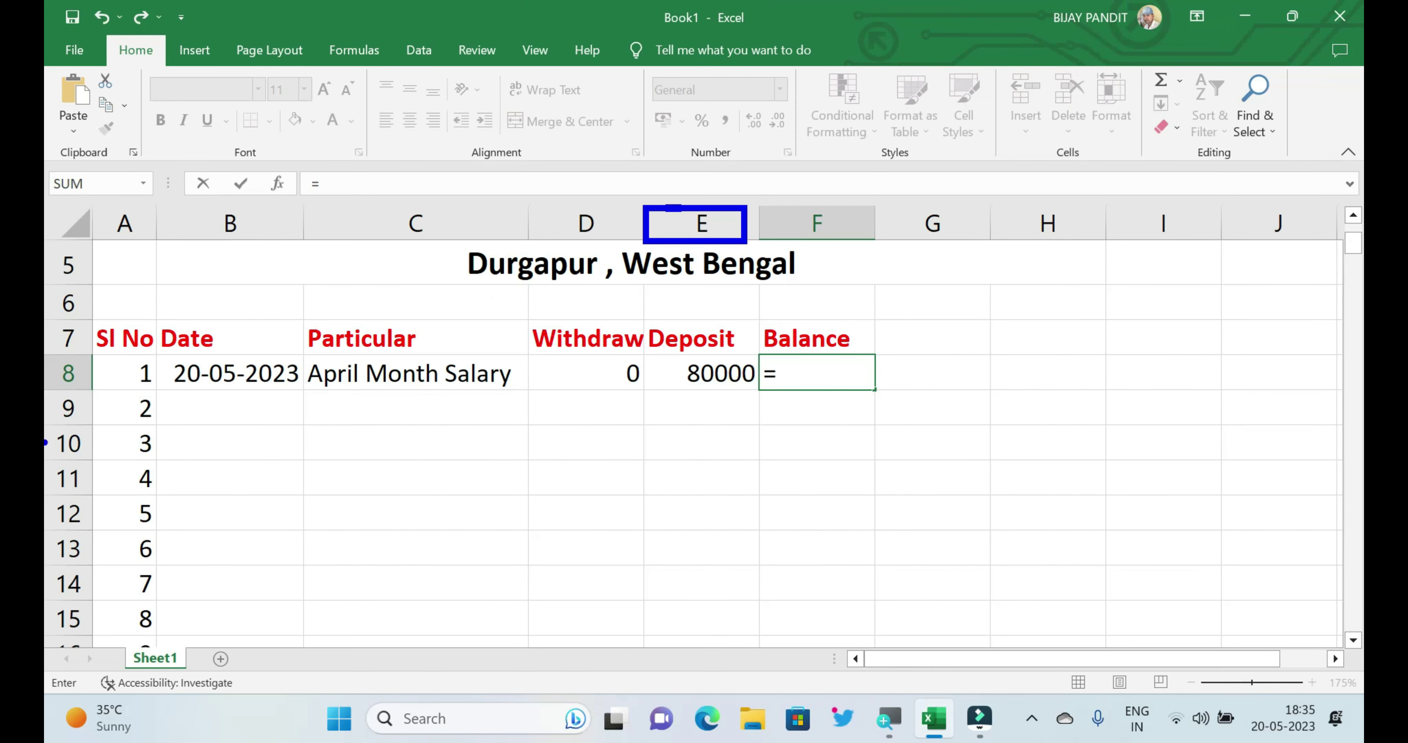
drag(48, 404, 92, 636)
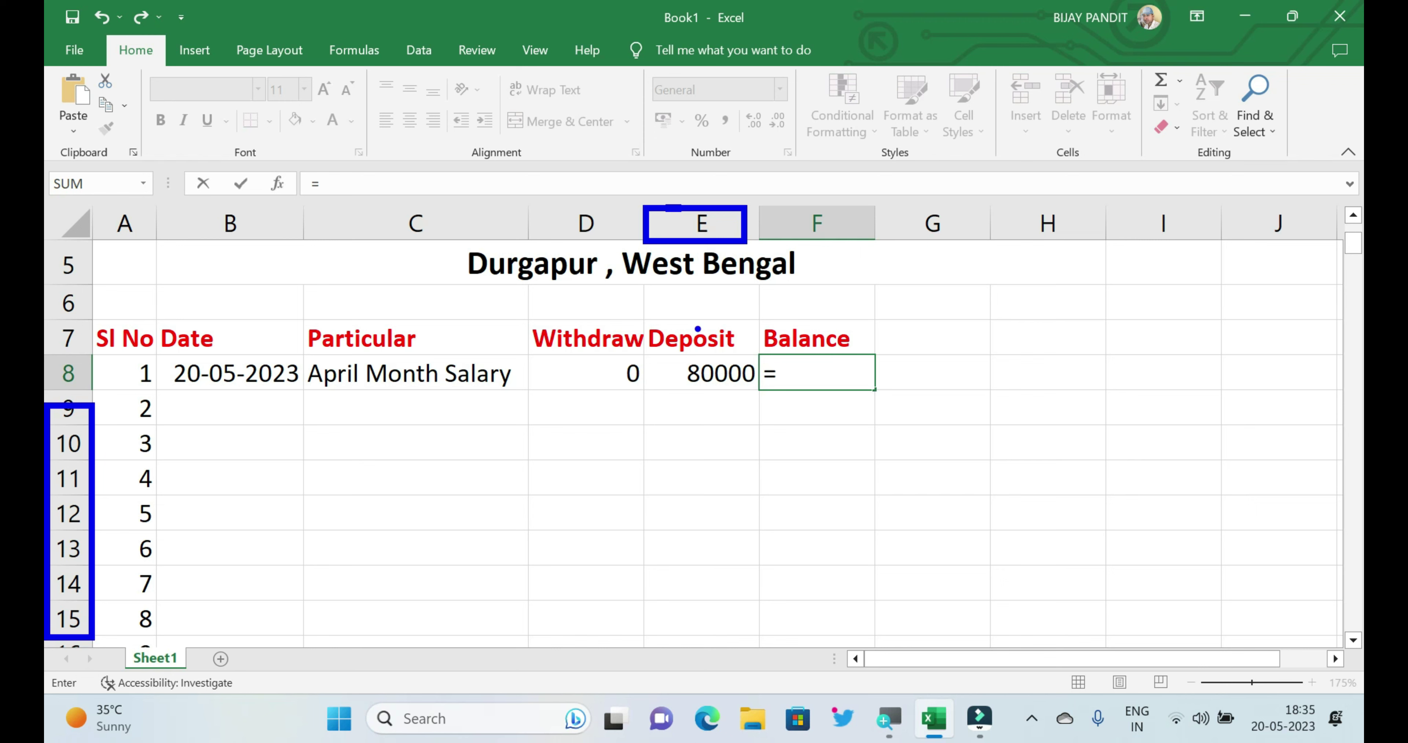
drag(652, 320, 742, 353)
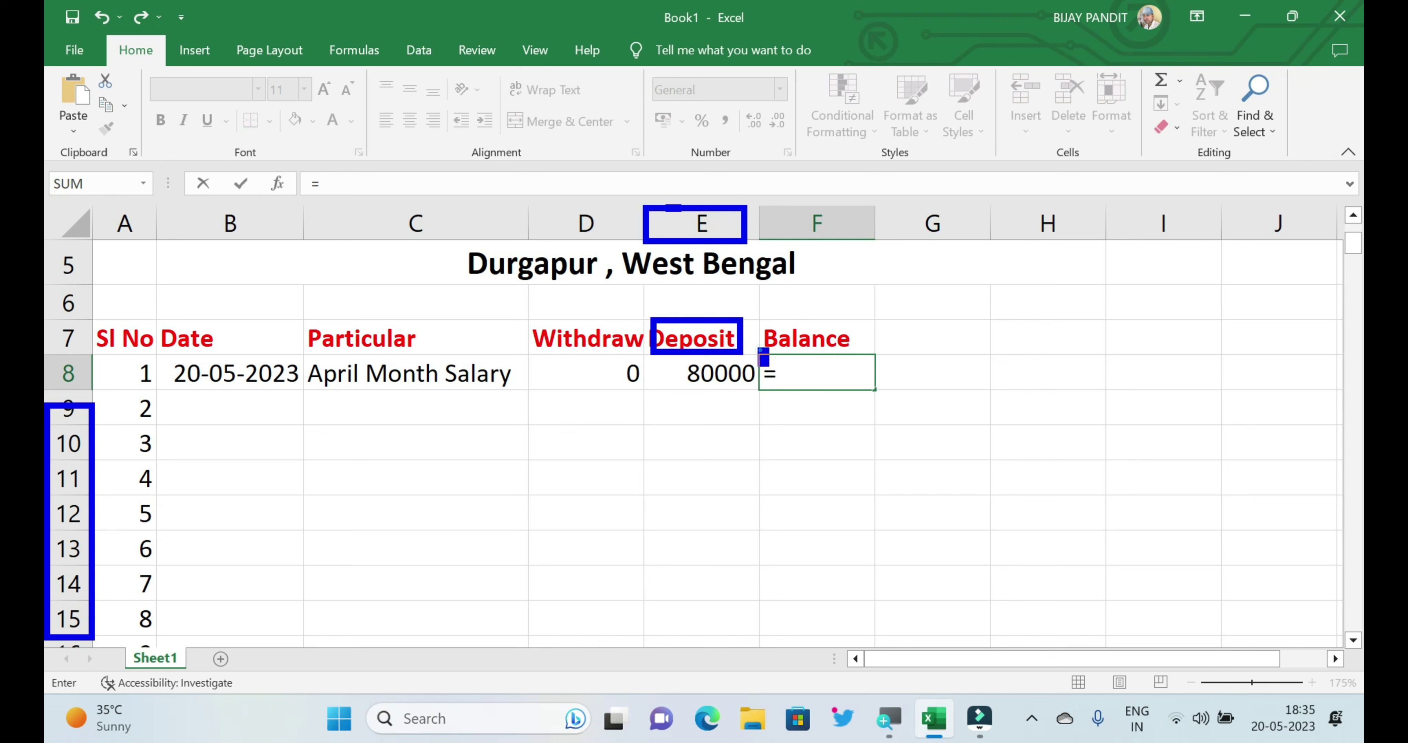
drag(758, 350, 873, 403)
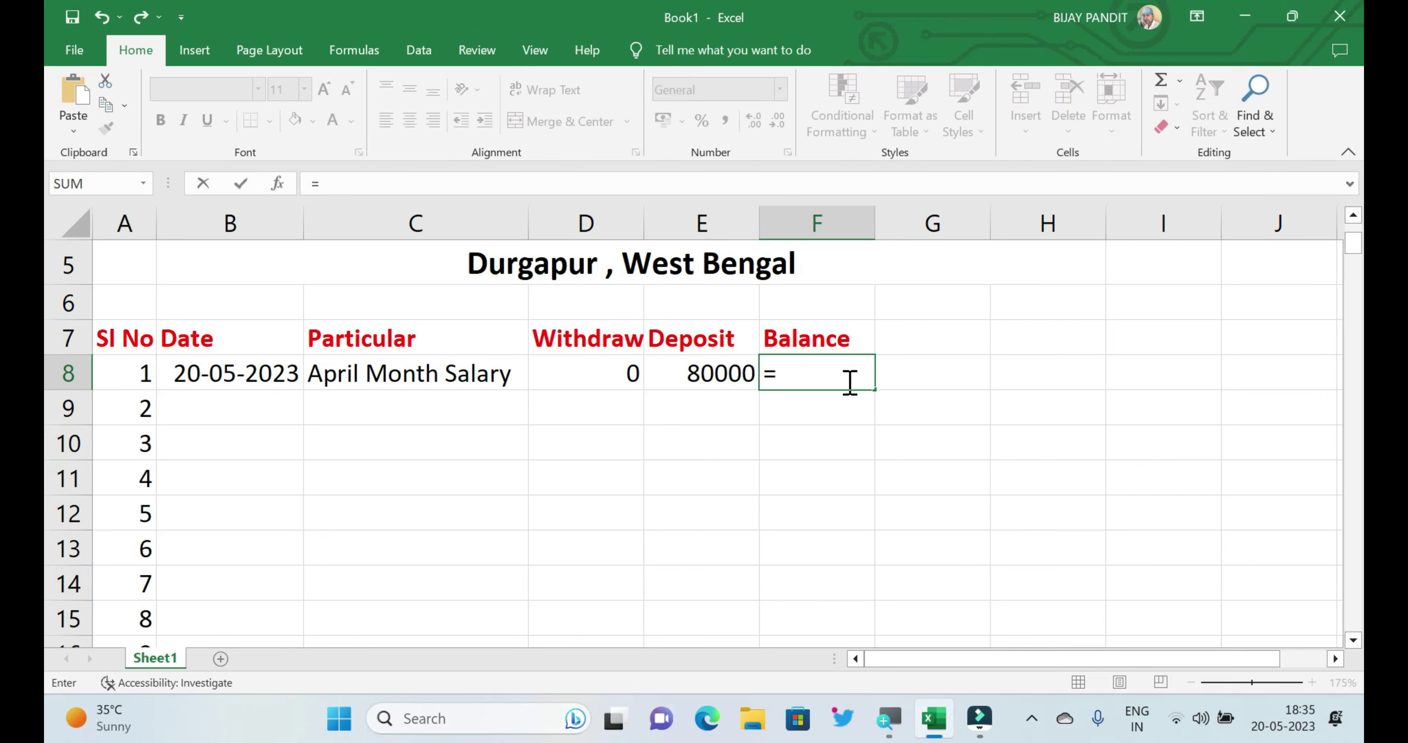
Finish F8's formula as =E200-D200 so the Balance shows 80000.
text(e)
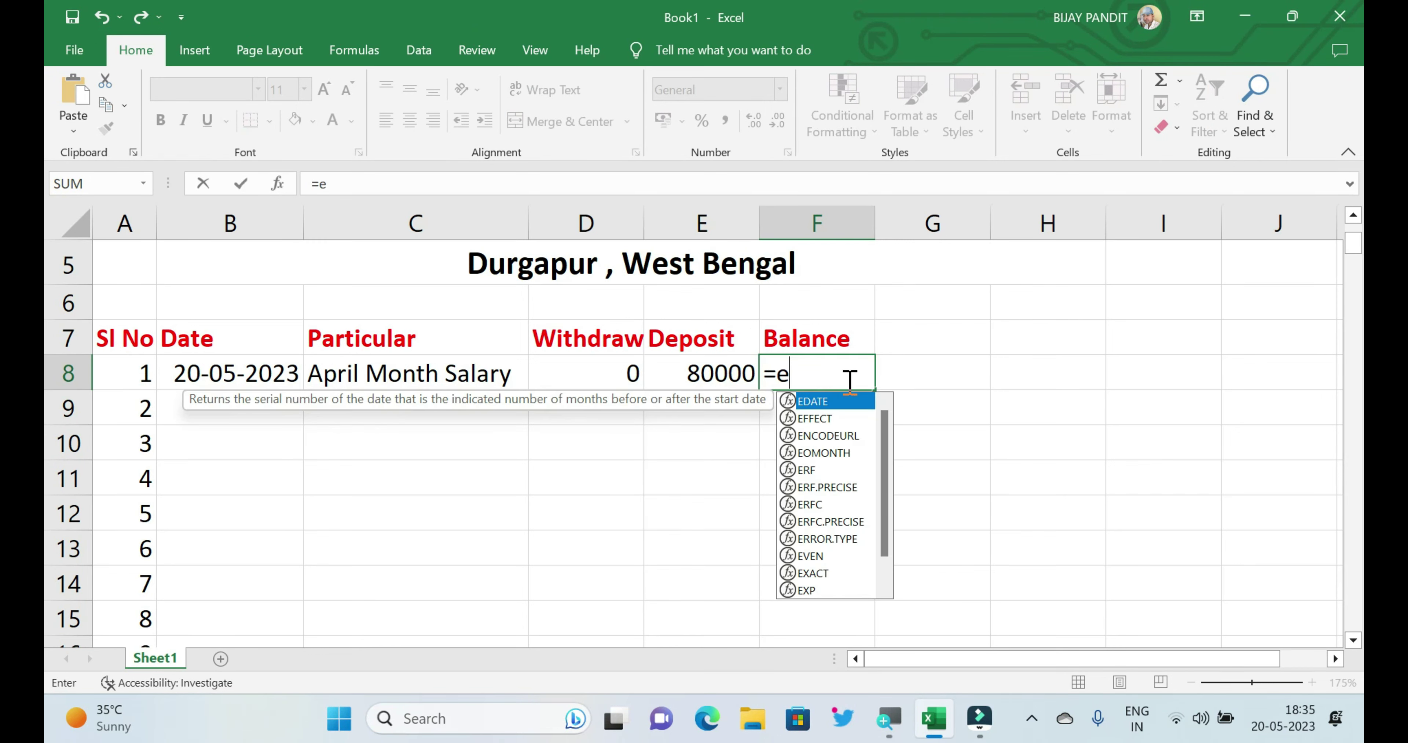
text(200)
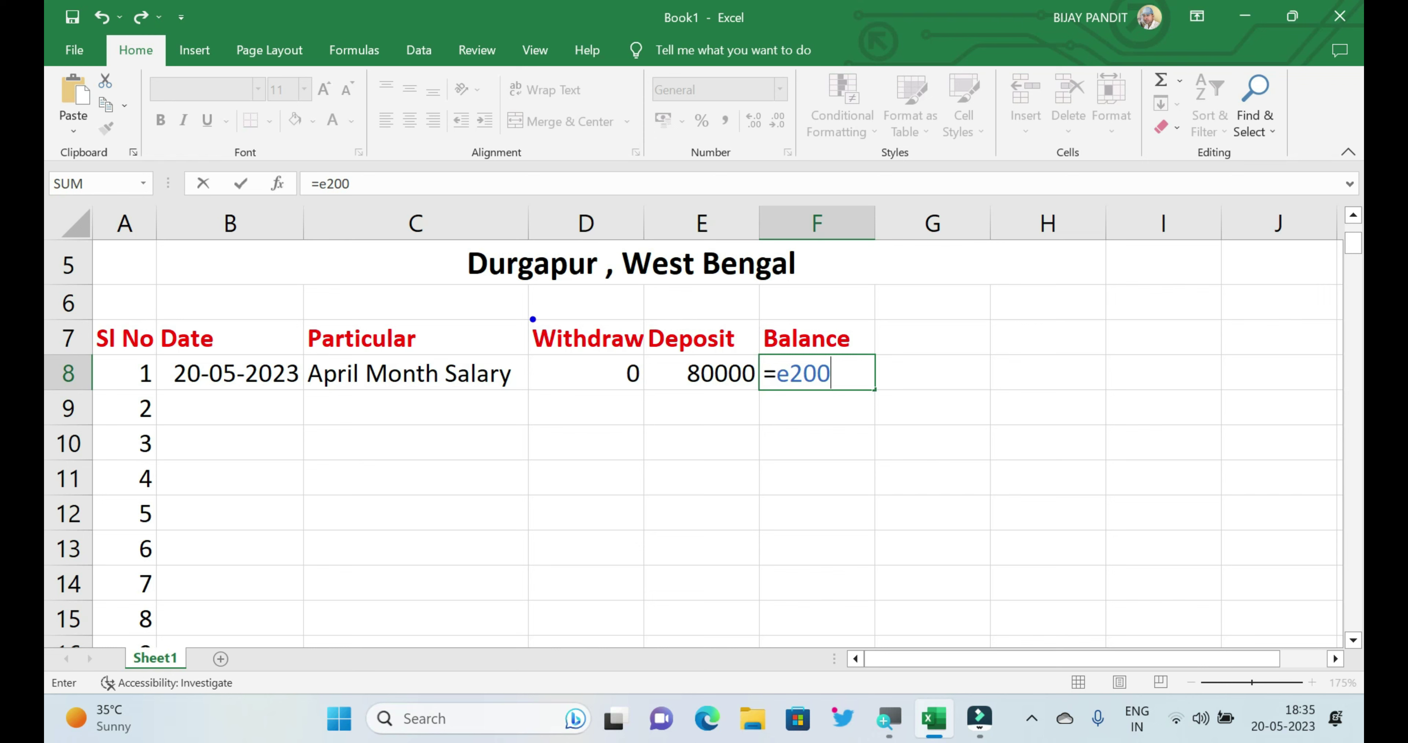
drag(530, 317, 640, 368)
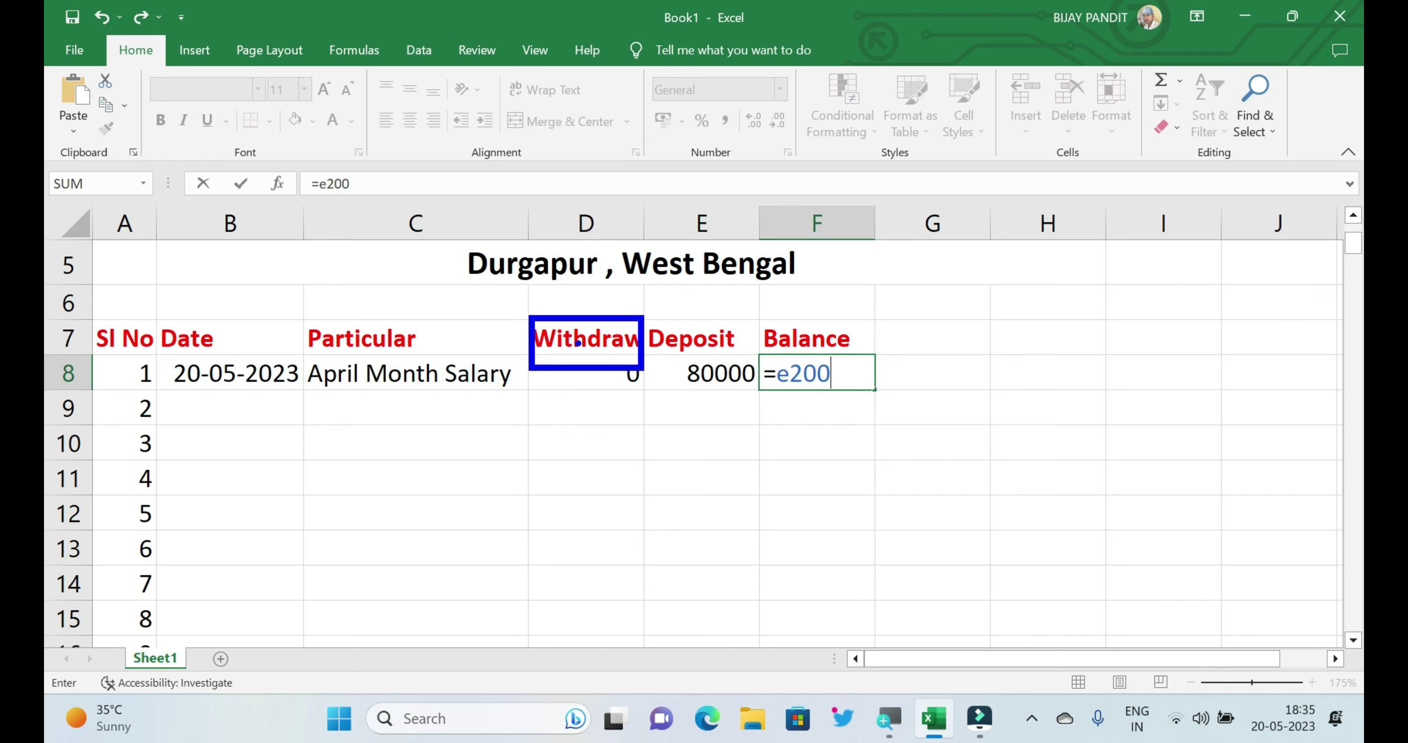
drag(525, 200, 644, 255)
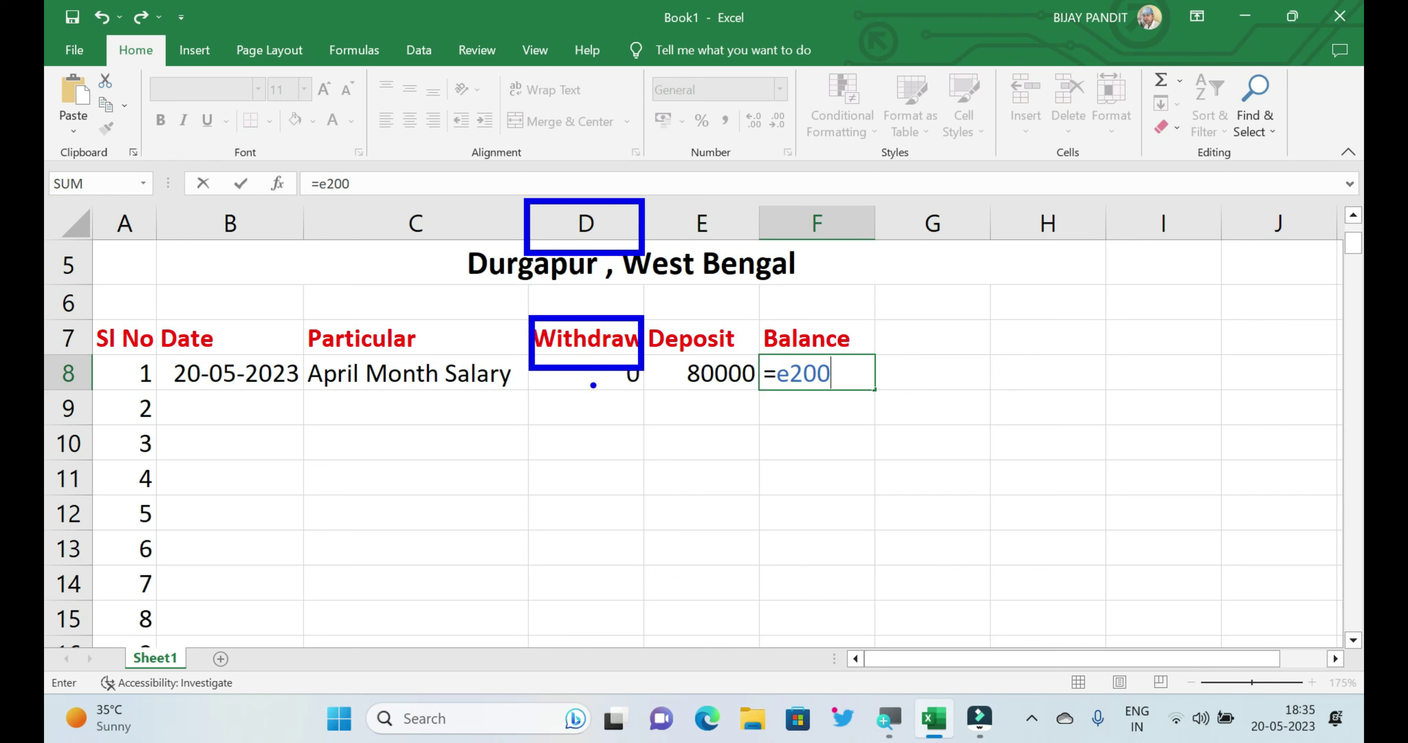
drag(746, 347, 894, 398)
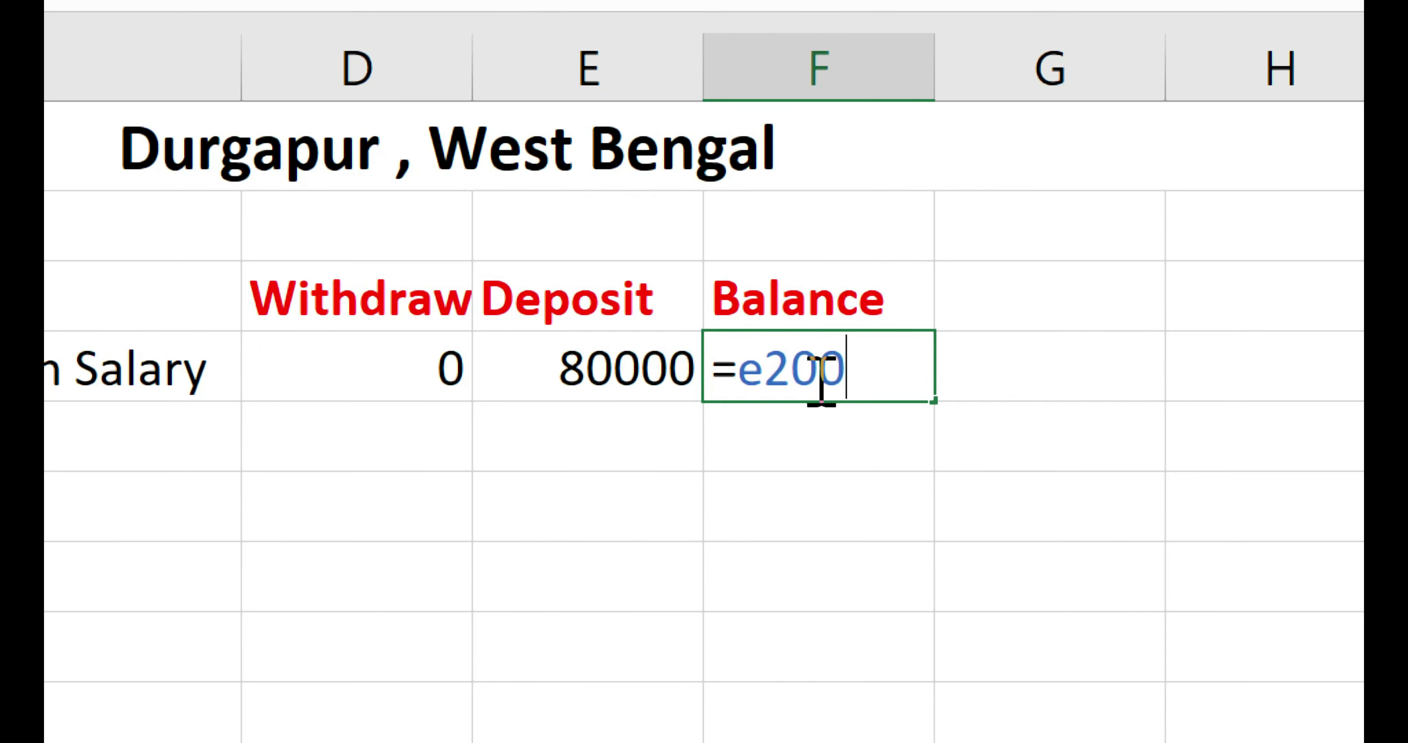
text(-d)
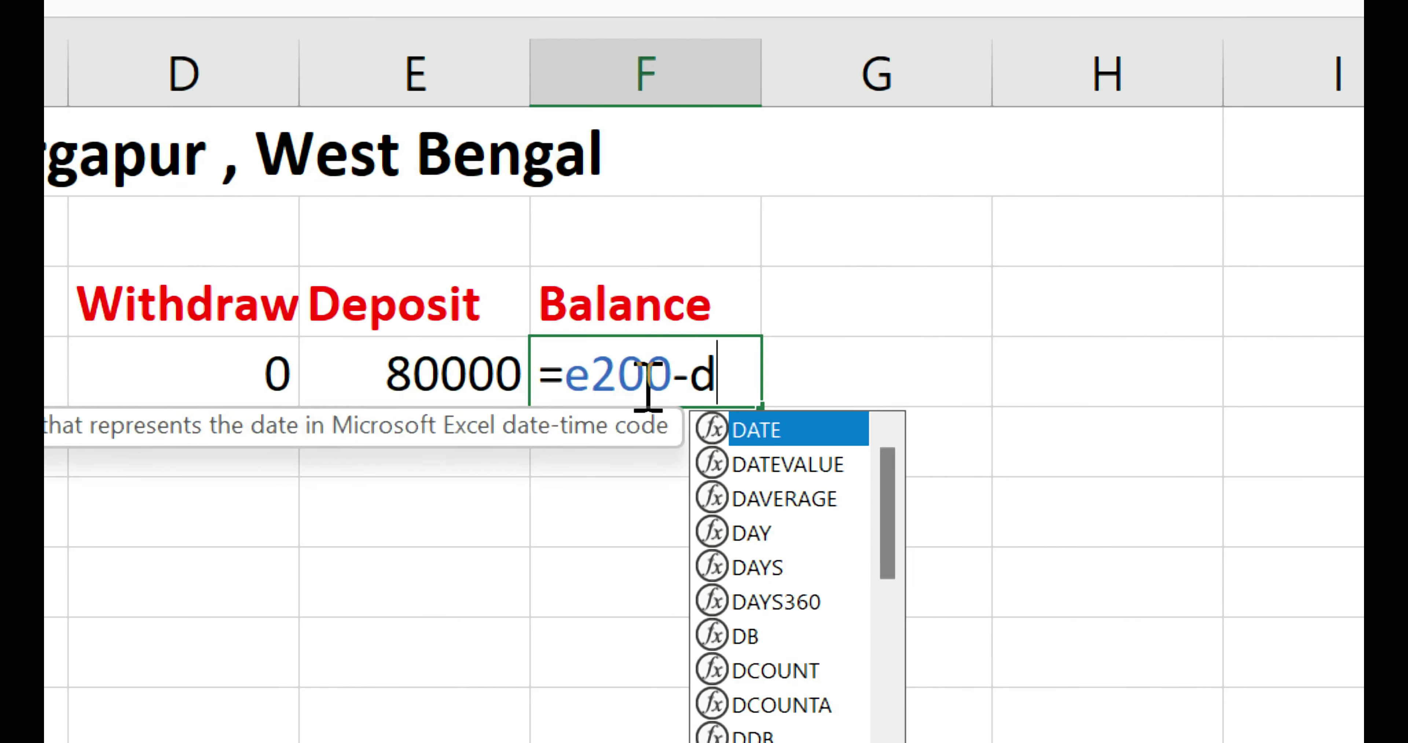
text(200)
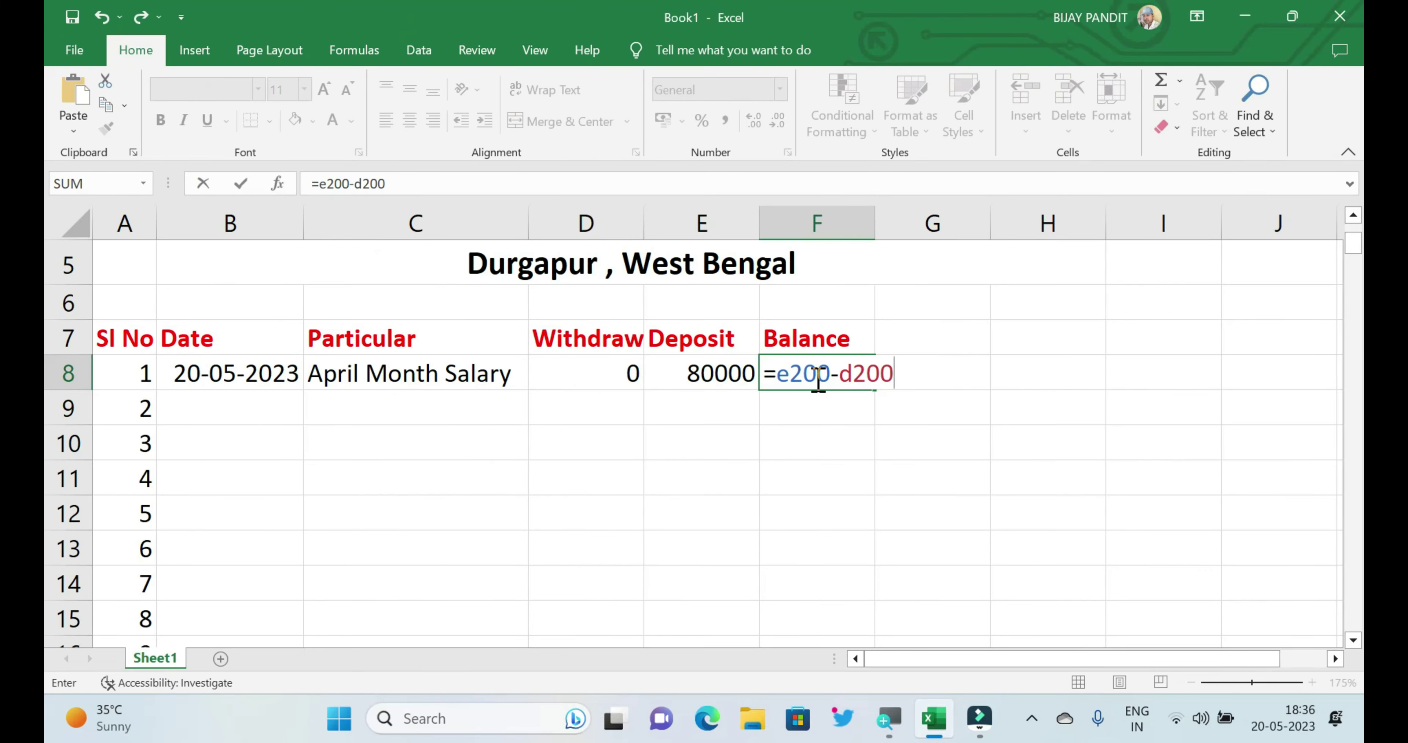
key(Return)
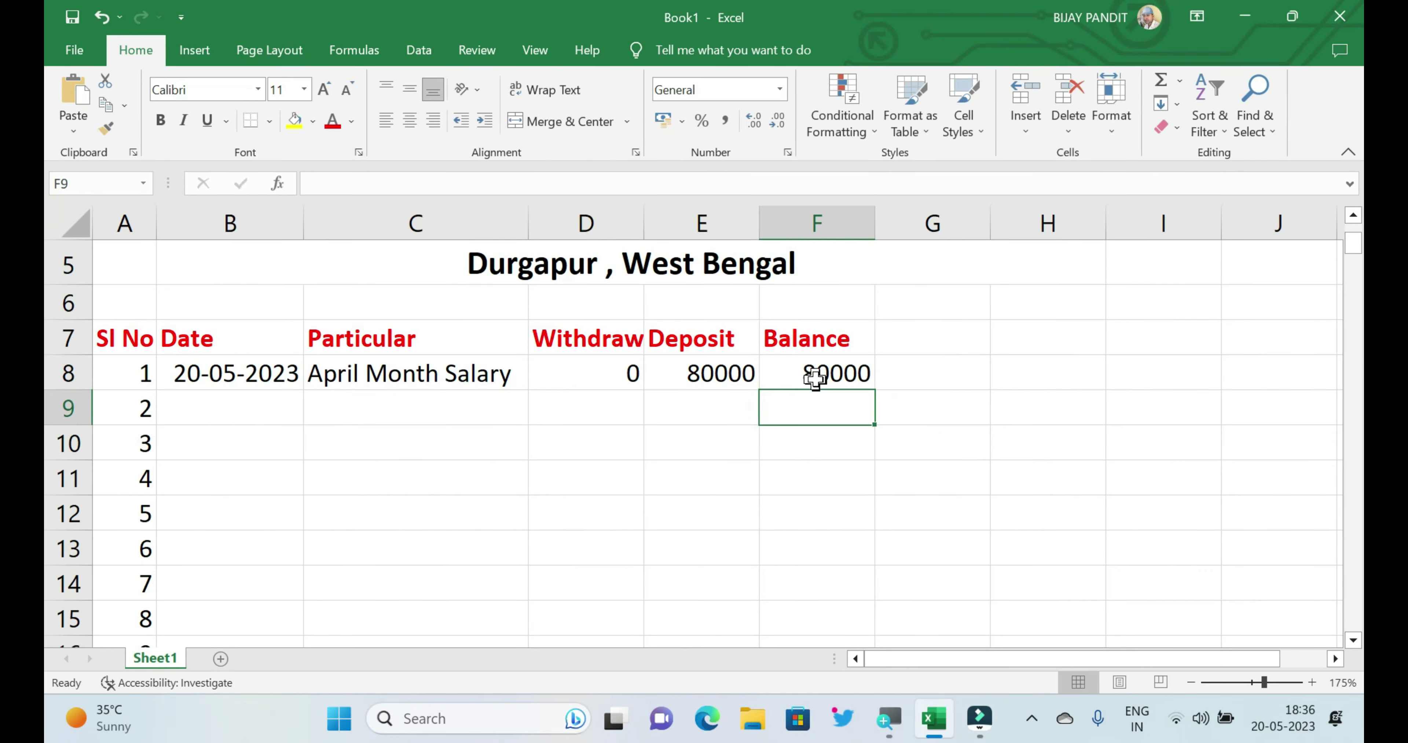
click(211, 405)
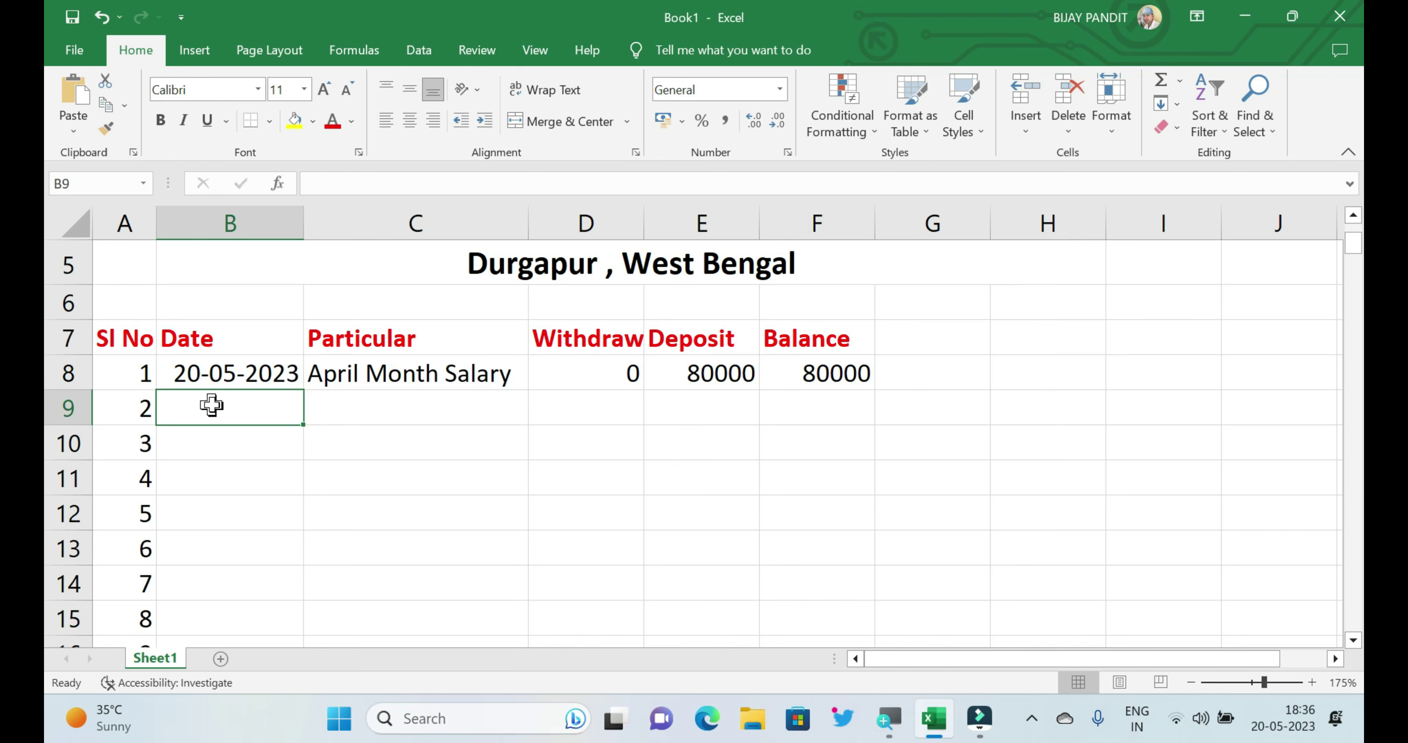
Record row 9 as 20-05-2023, Fooding, with a 10000 withdrawal.
double_click(211, 404)
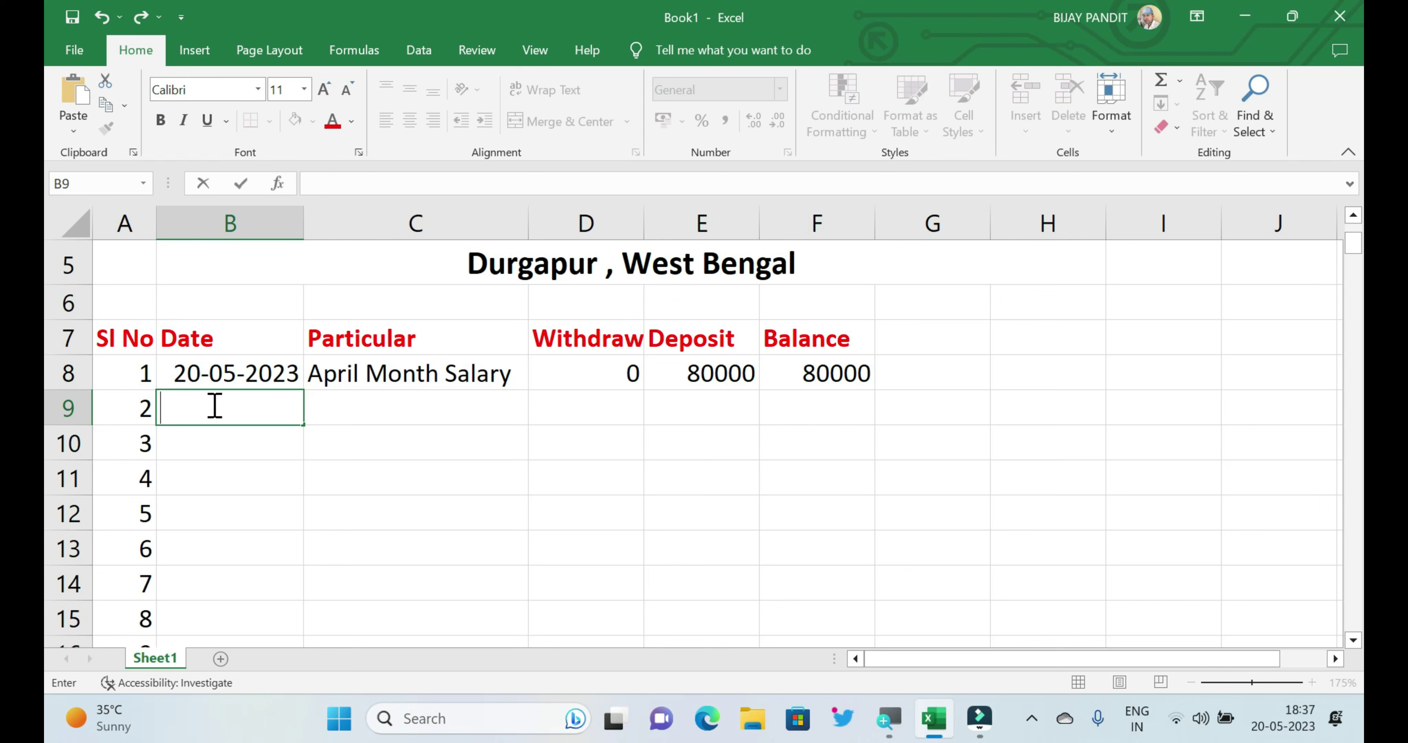
key(ctrl+semicolon)
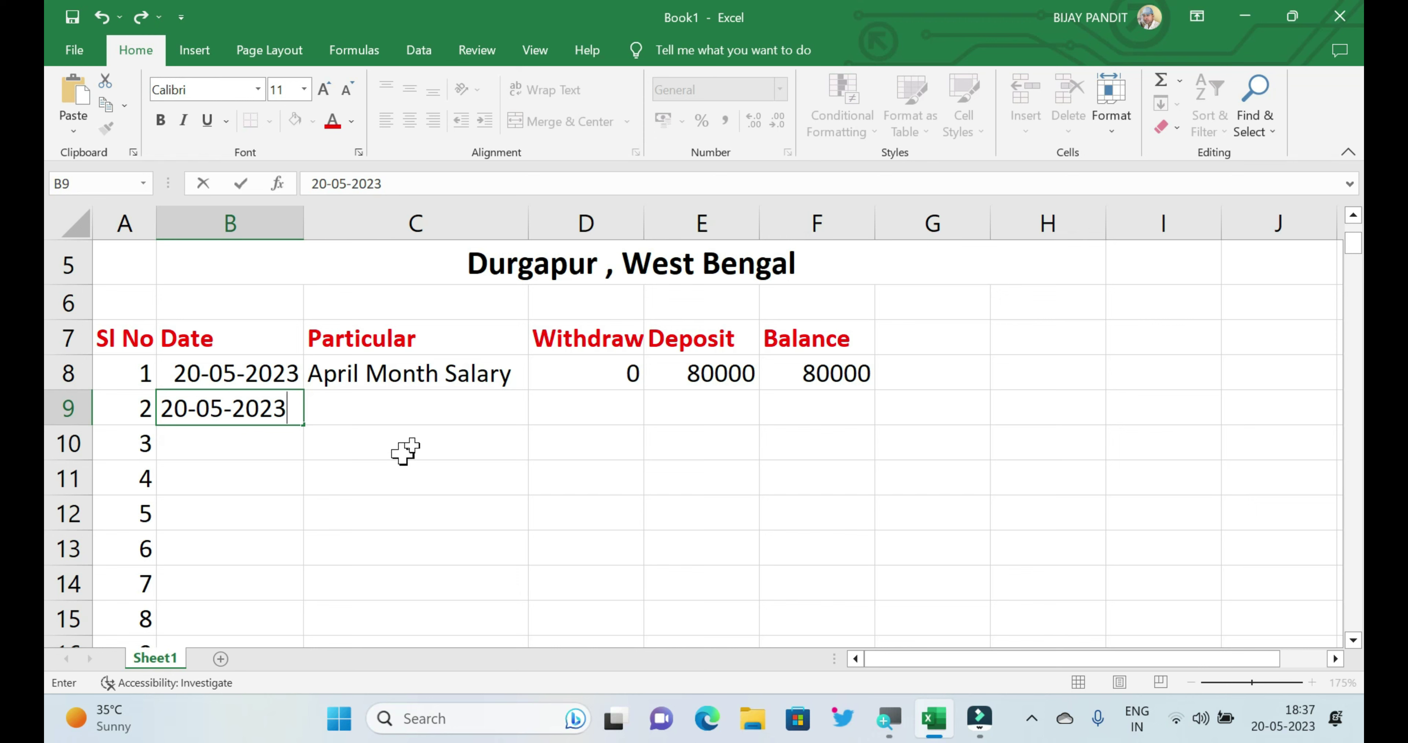
click(424, 414)
text(Fooding)
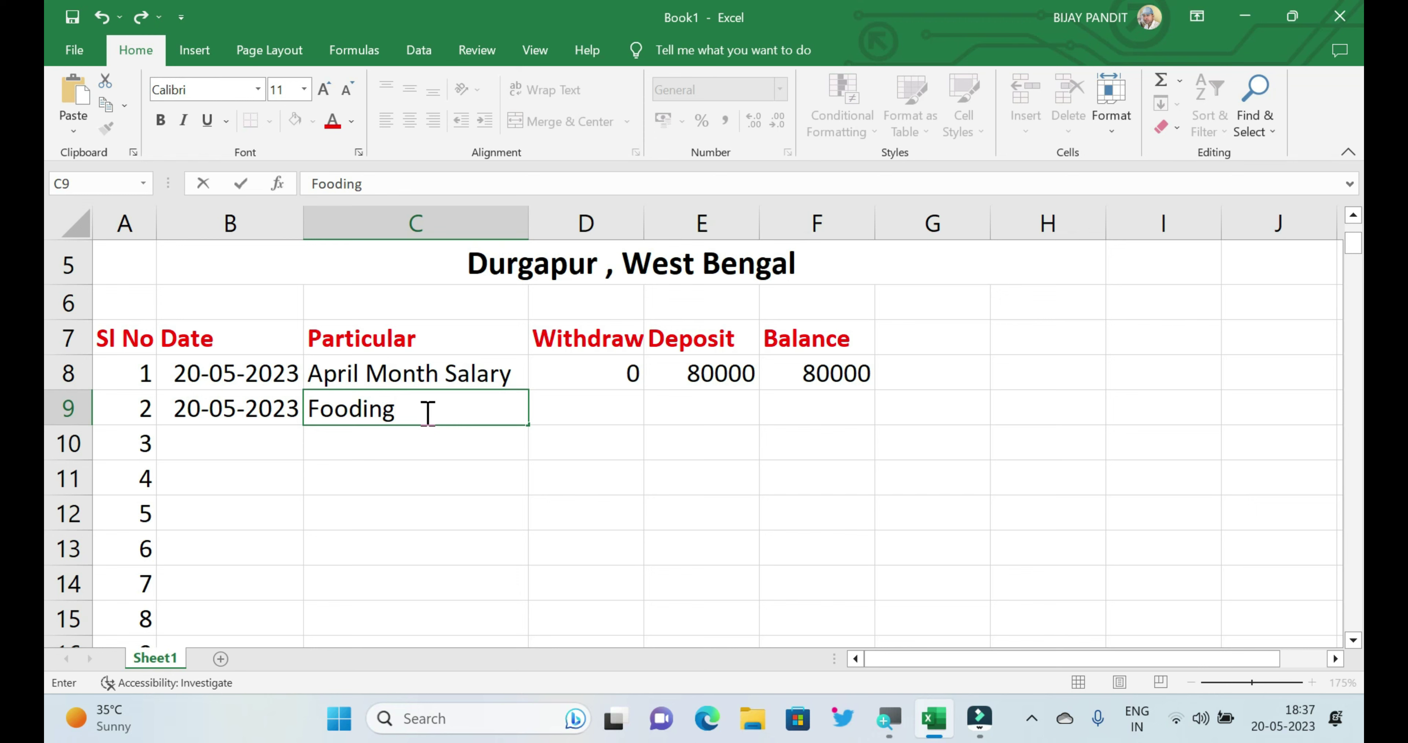
click(588, 405)
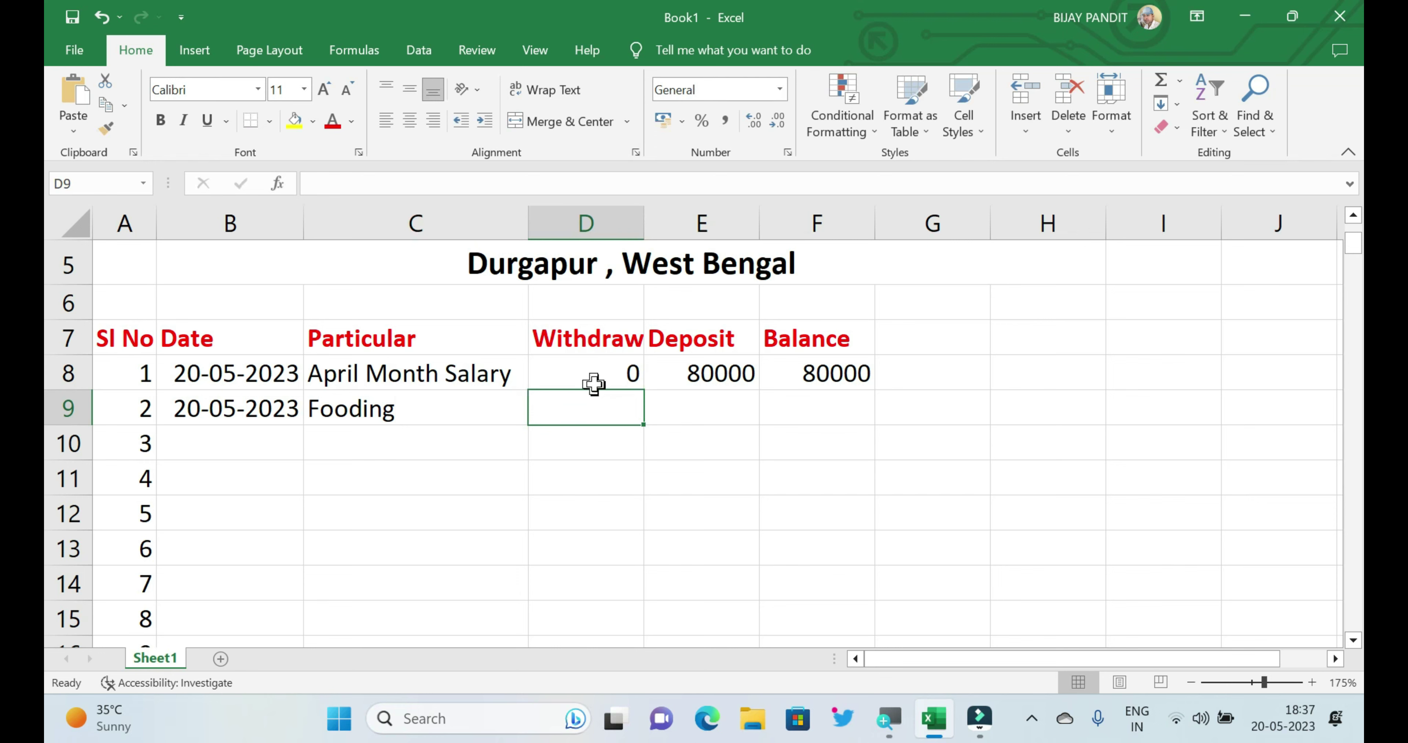
click(578, 408)
text(10)
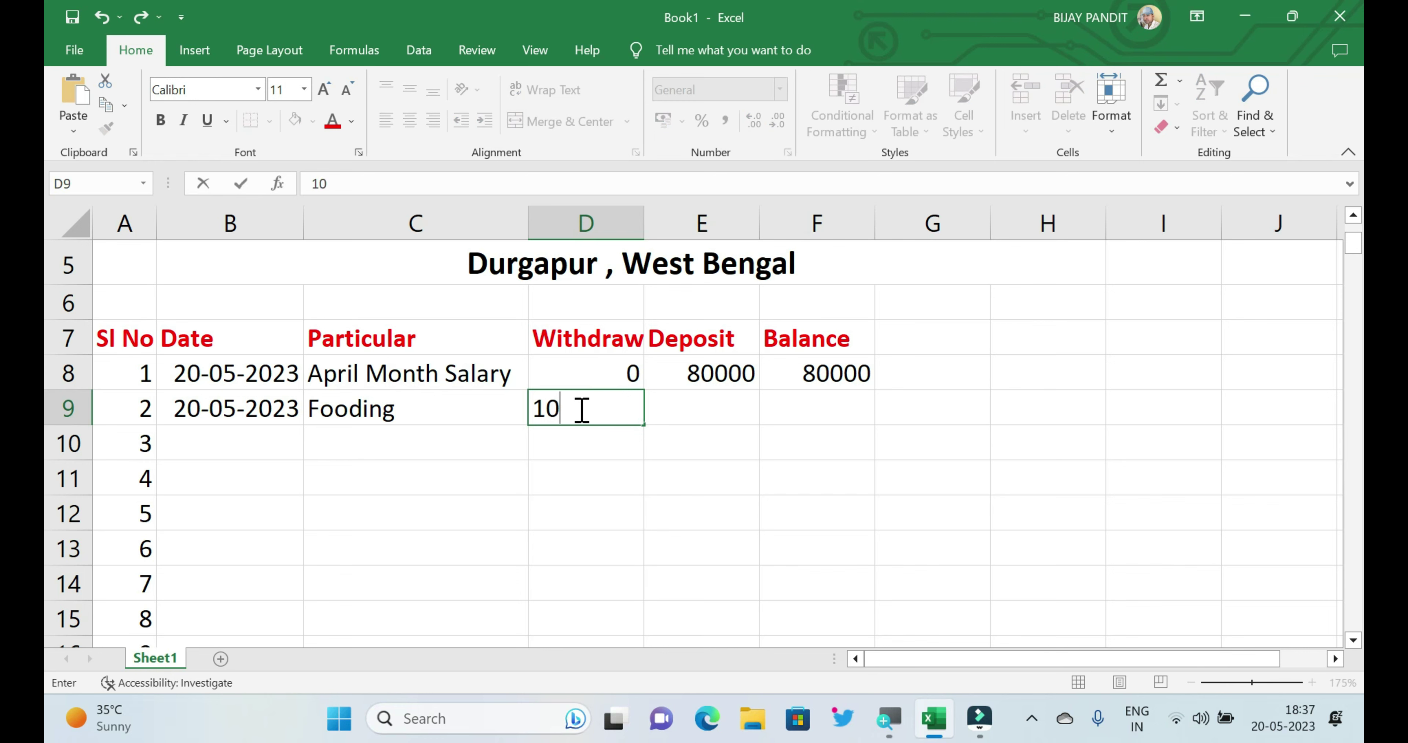
text(000)
key(Return)
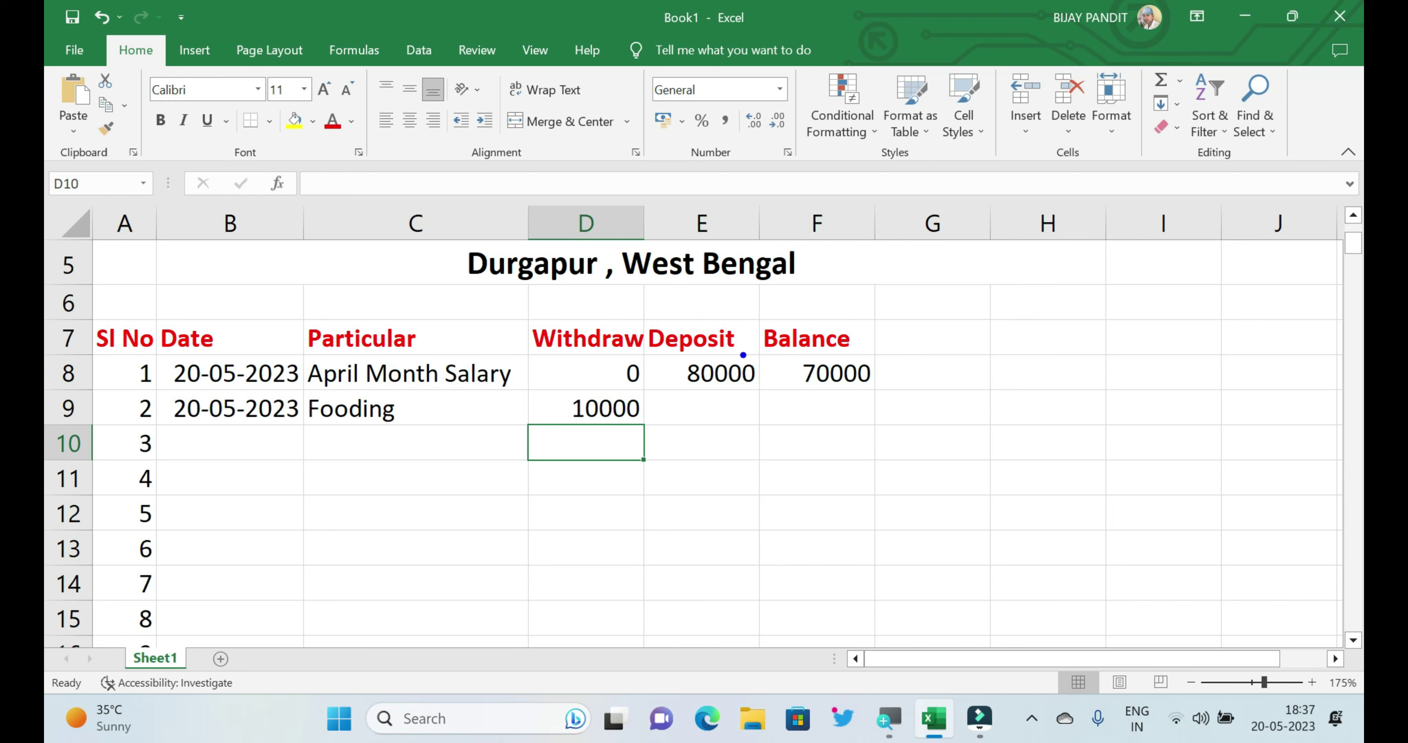
drag(768, 354, 895, 404)
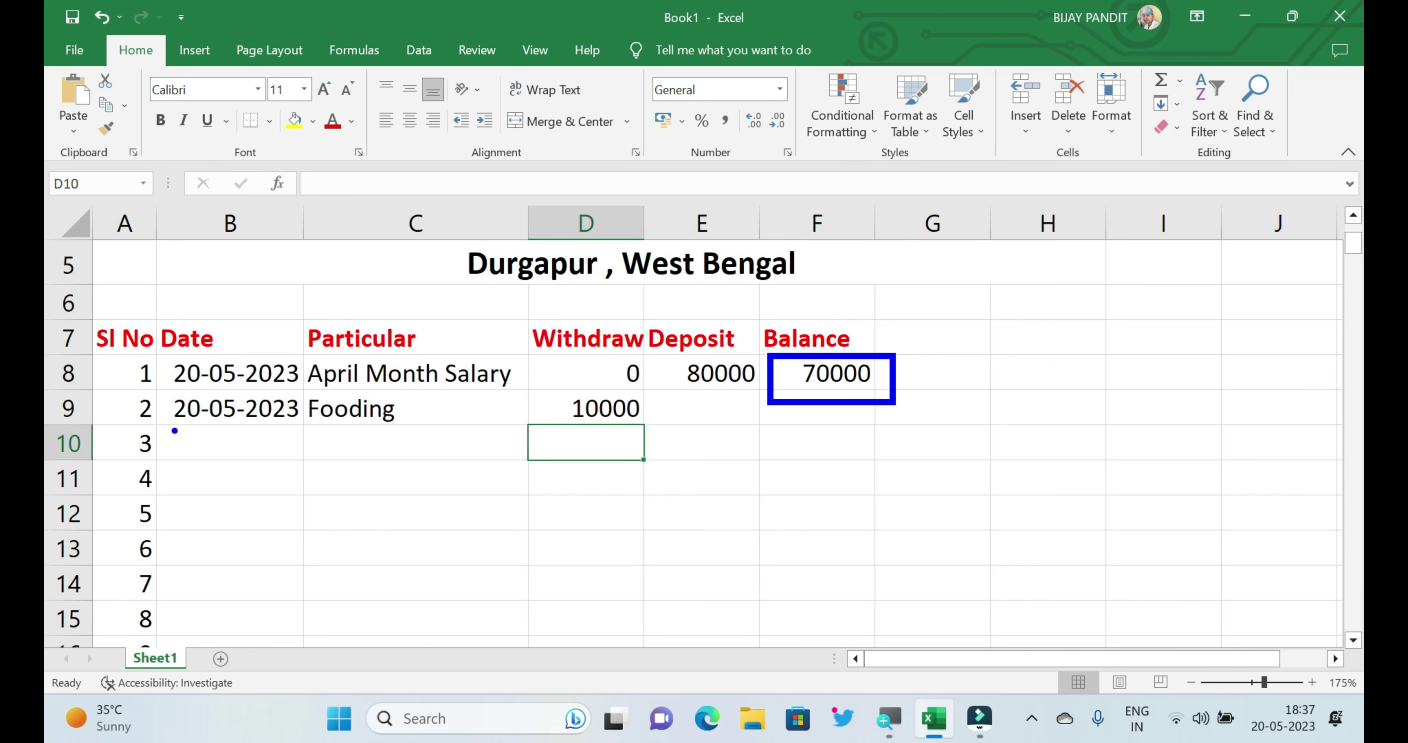
Fill row 10 with 21-05-2023, School Fees and a 4500 withdrawal.
click(201, 448)
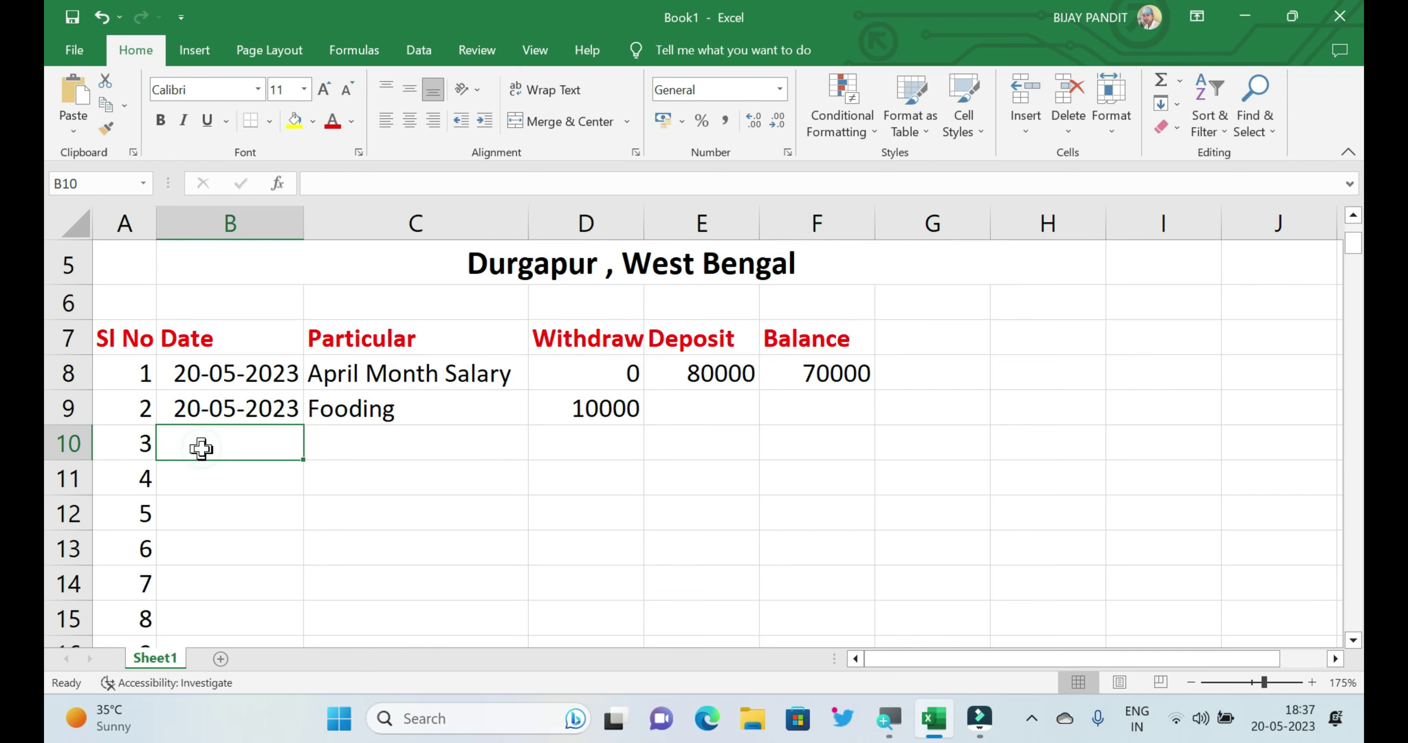
text(21-)
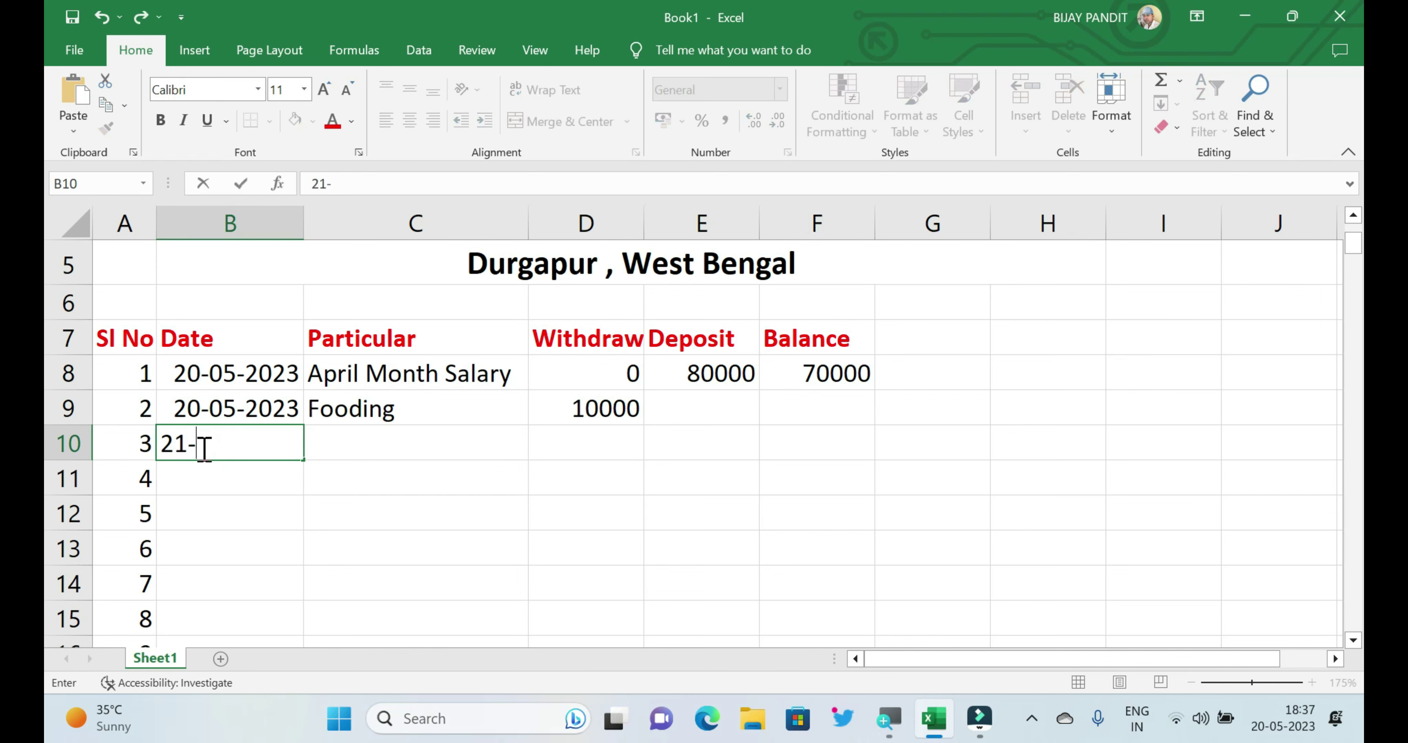
text(05-)
text(2023)
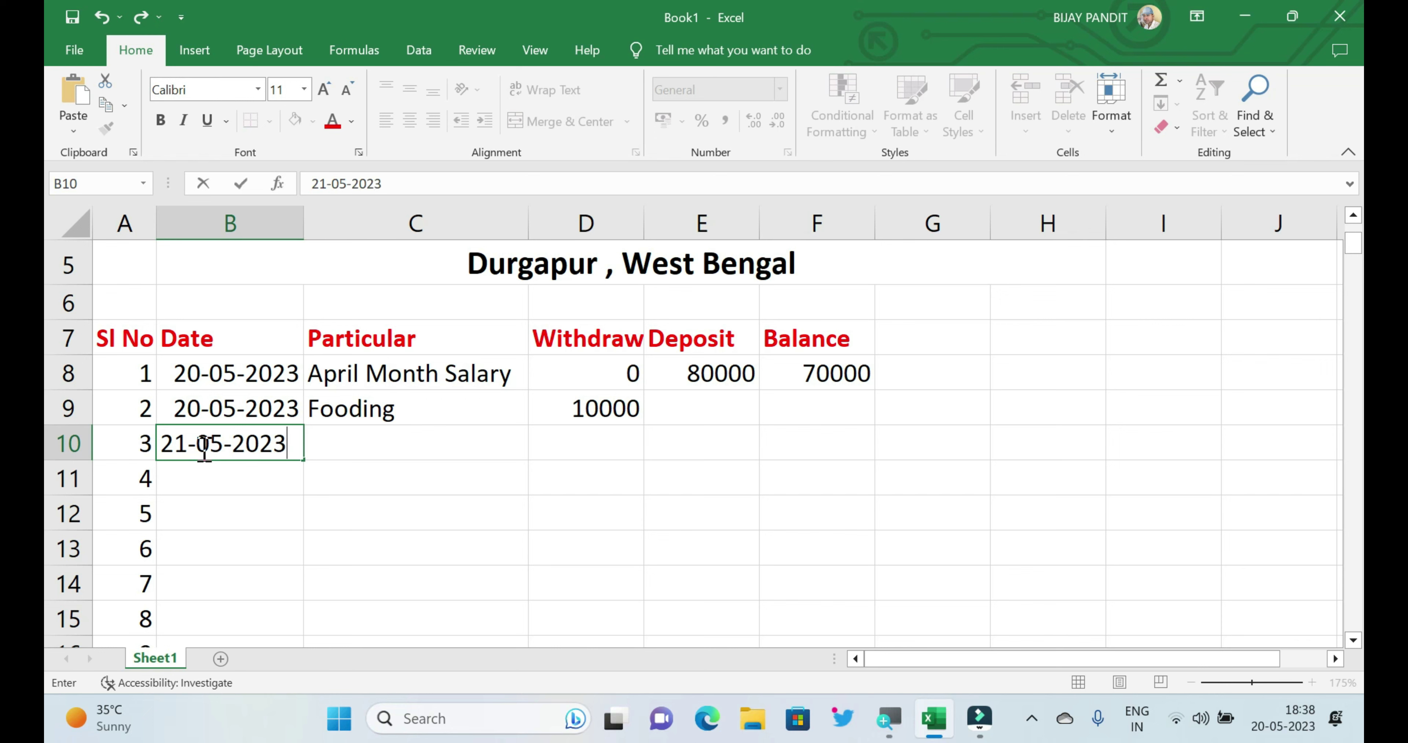
key(Tab)
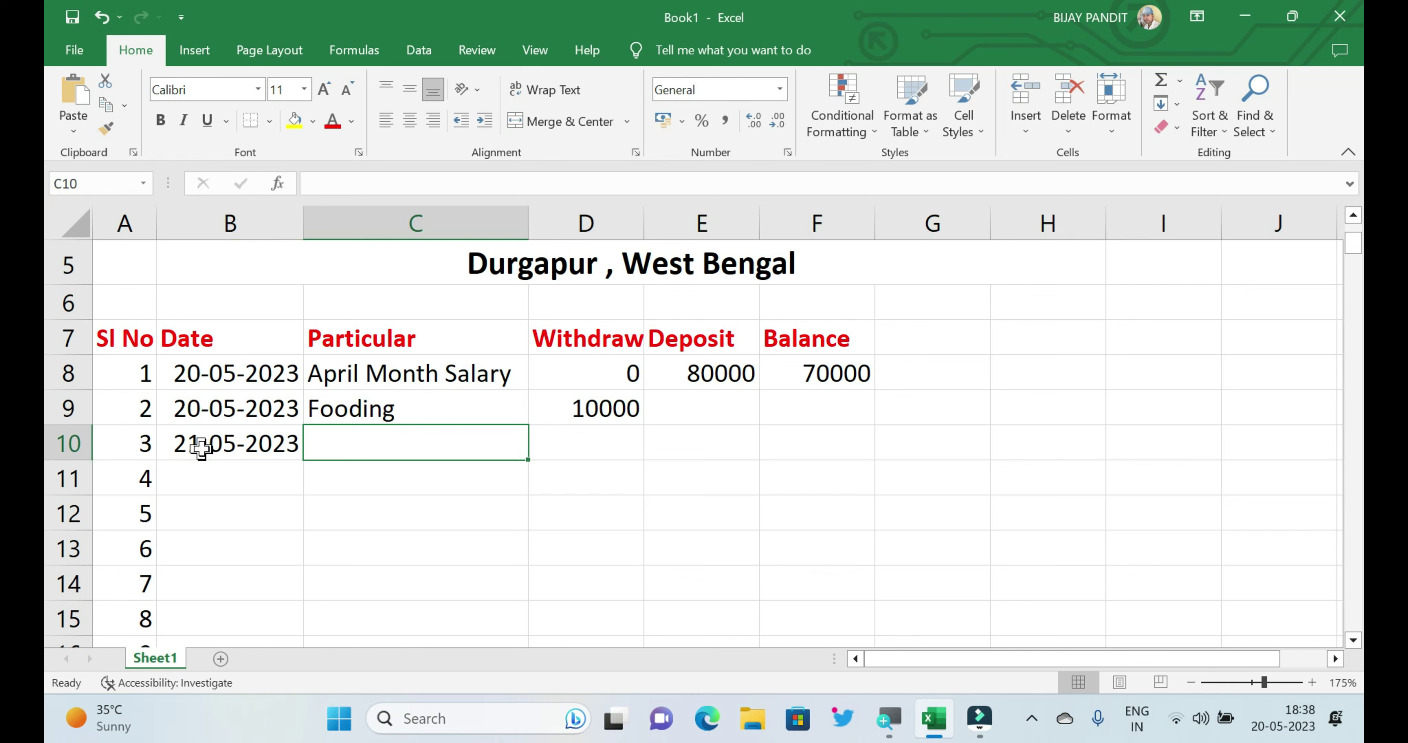
text(Sch)
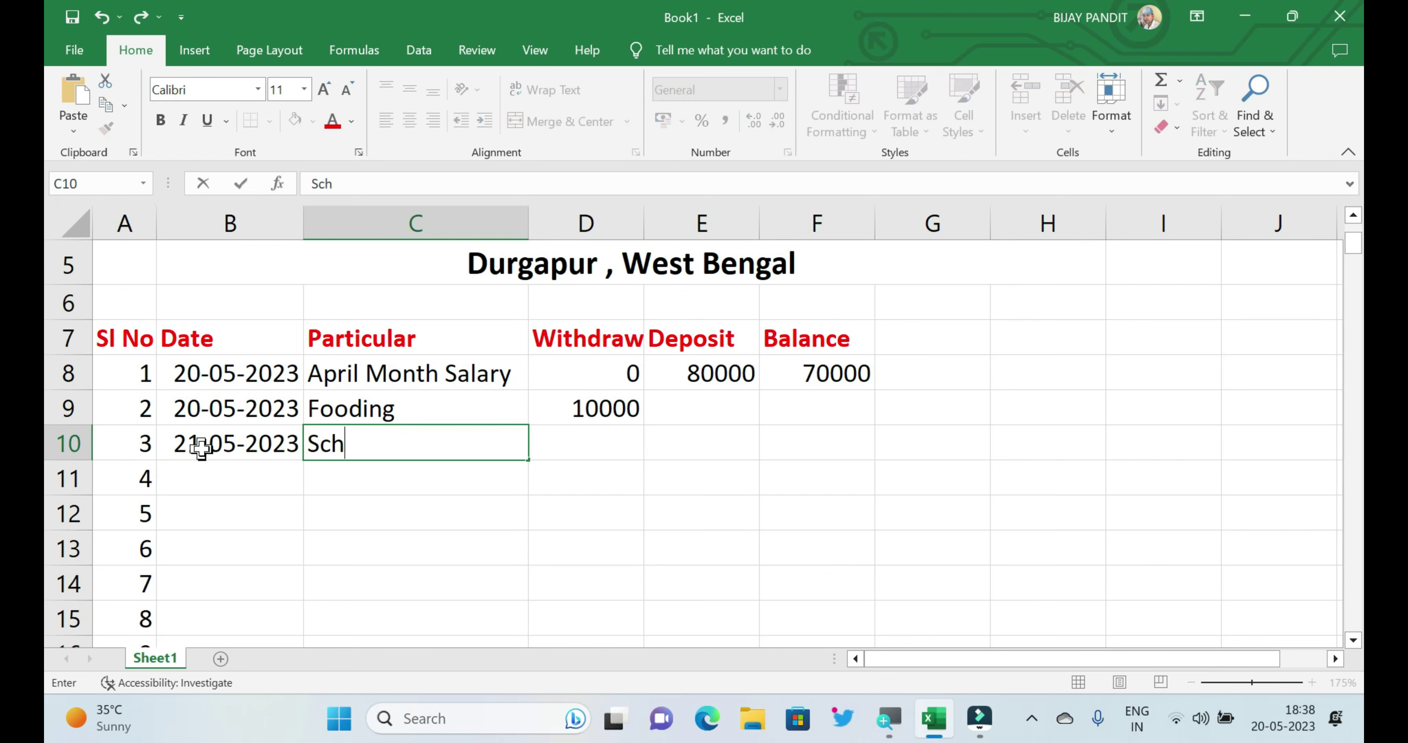
text(ool )
text(Fees)
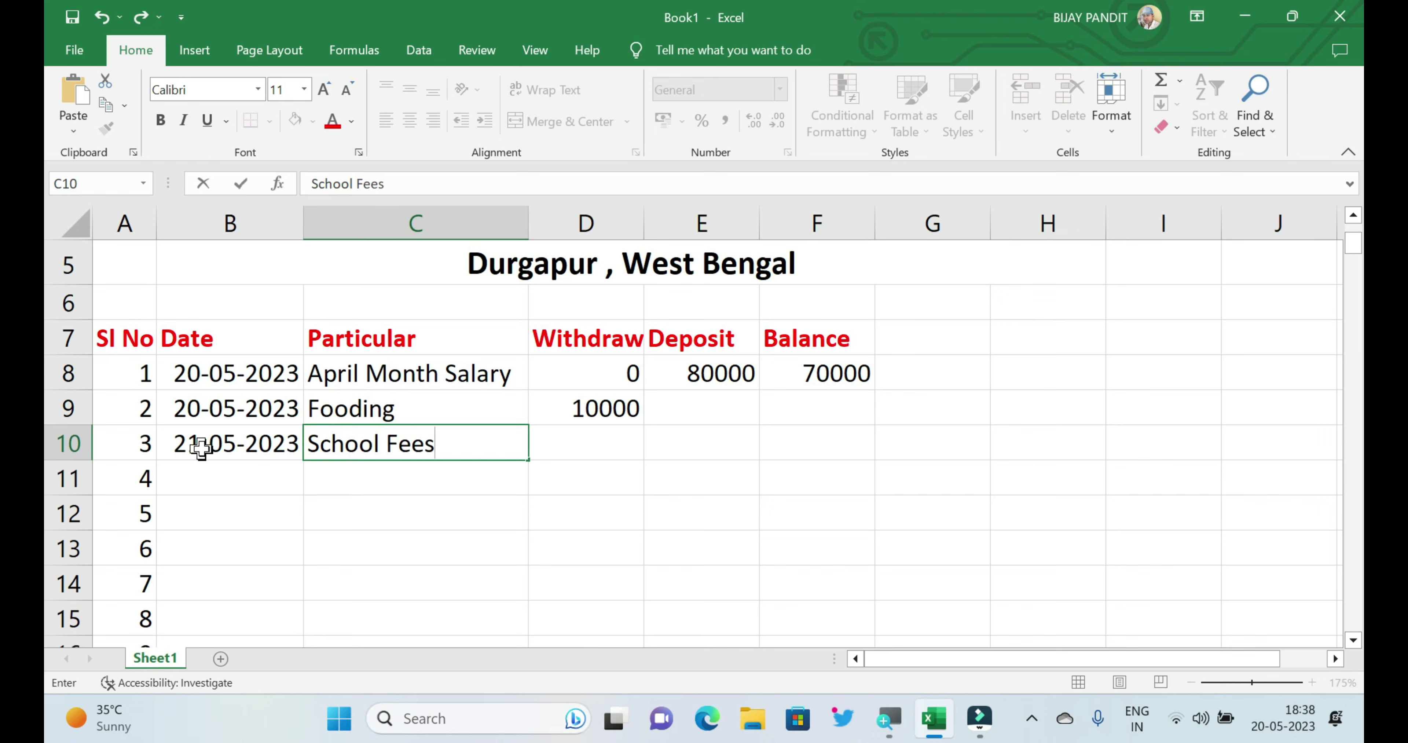
key(Tab)
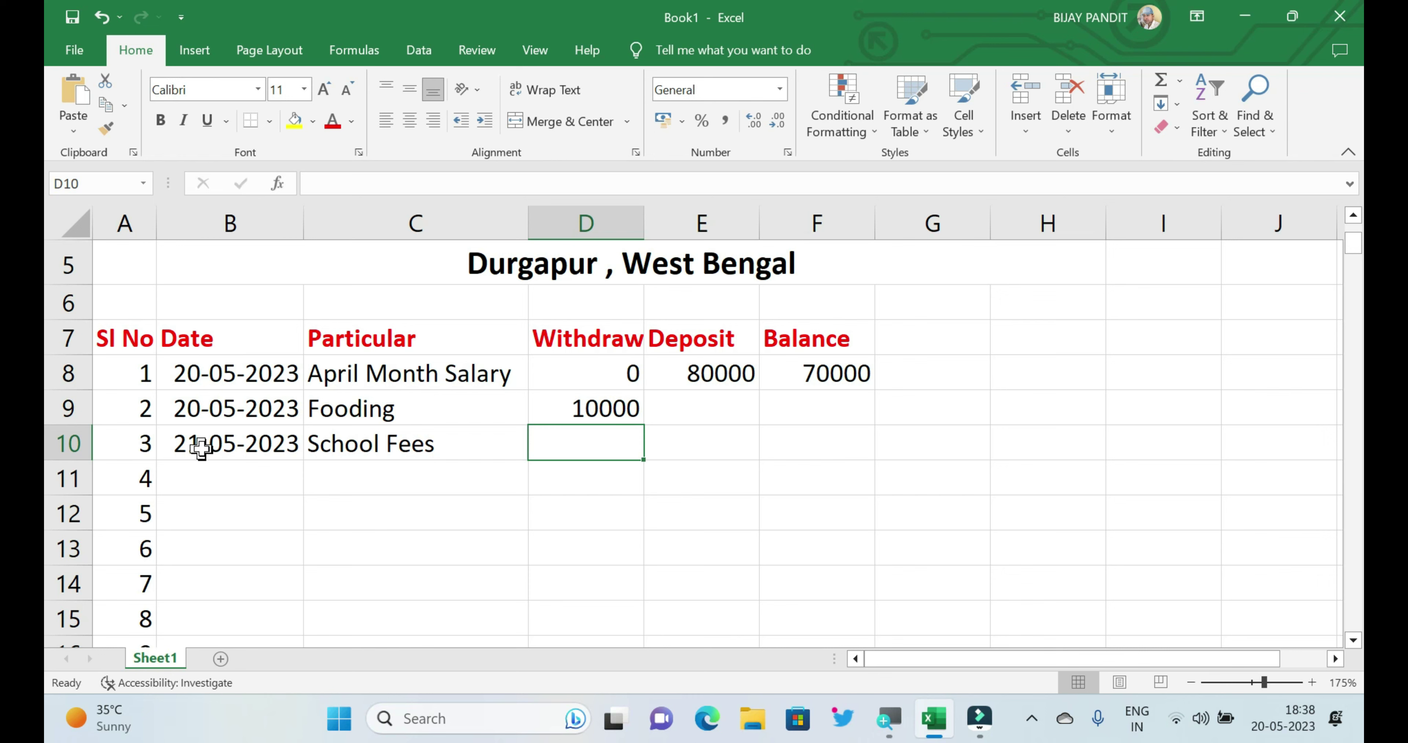
text(4)
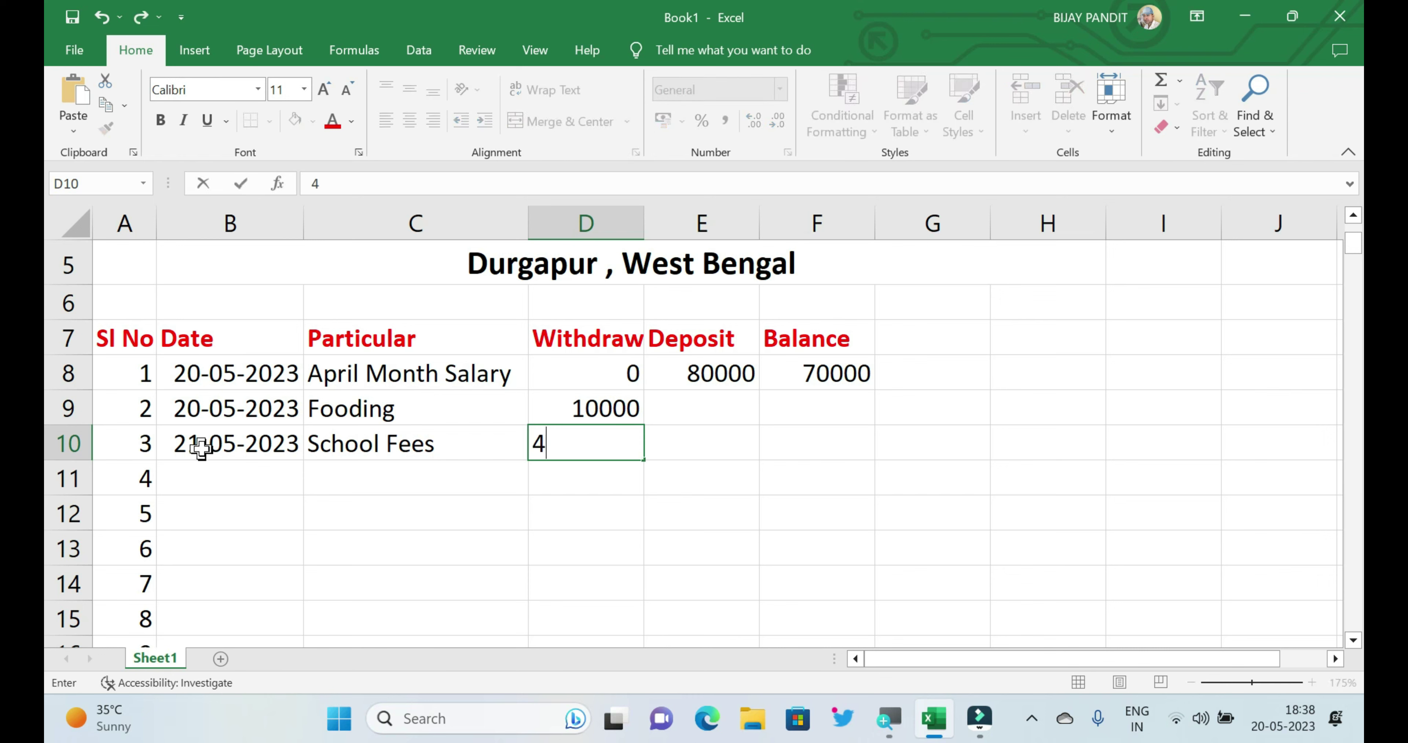
text(500)
key(Return)
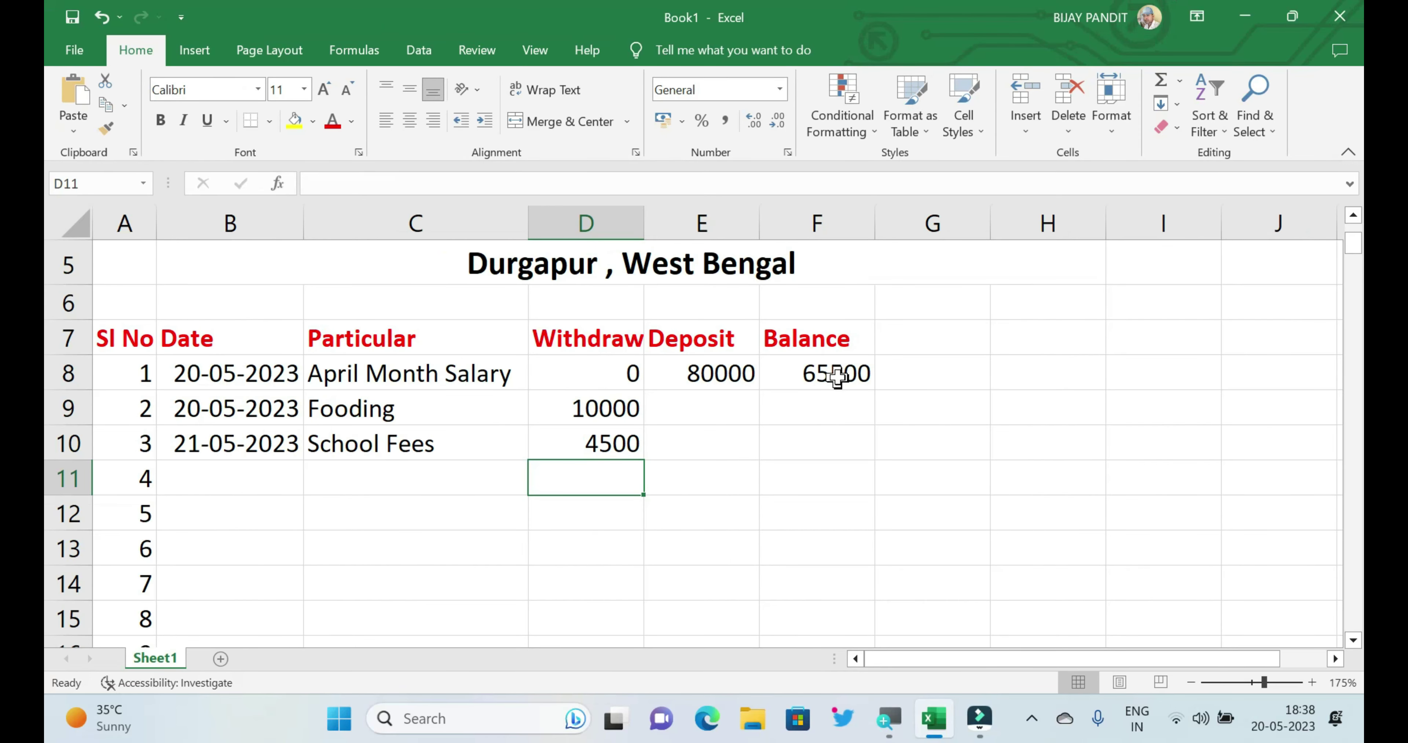
click(236, 473)
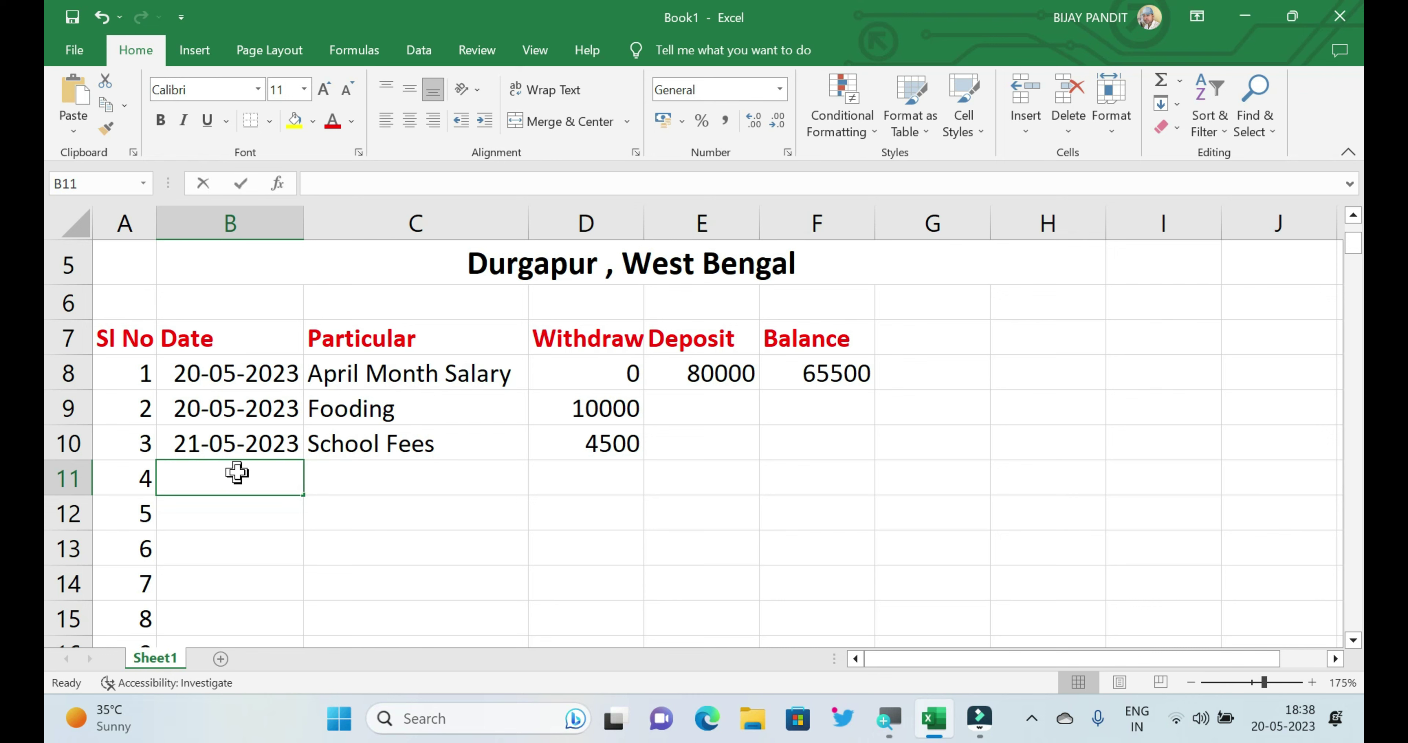
Fill row 11 with 22-05-2023, Room Rent Received and a 10000 deposit.
text(22-05-)
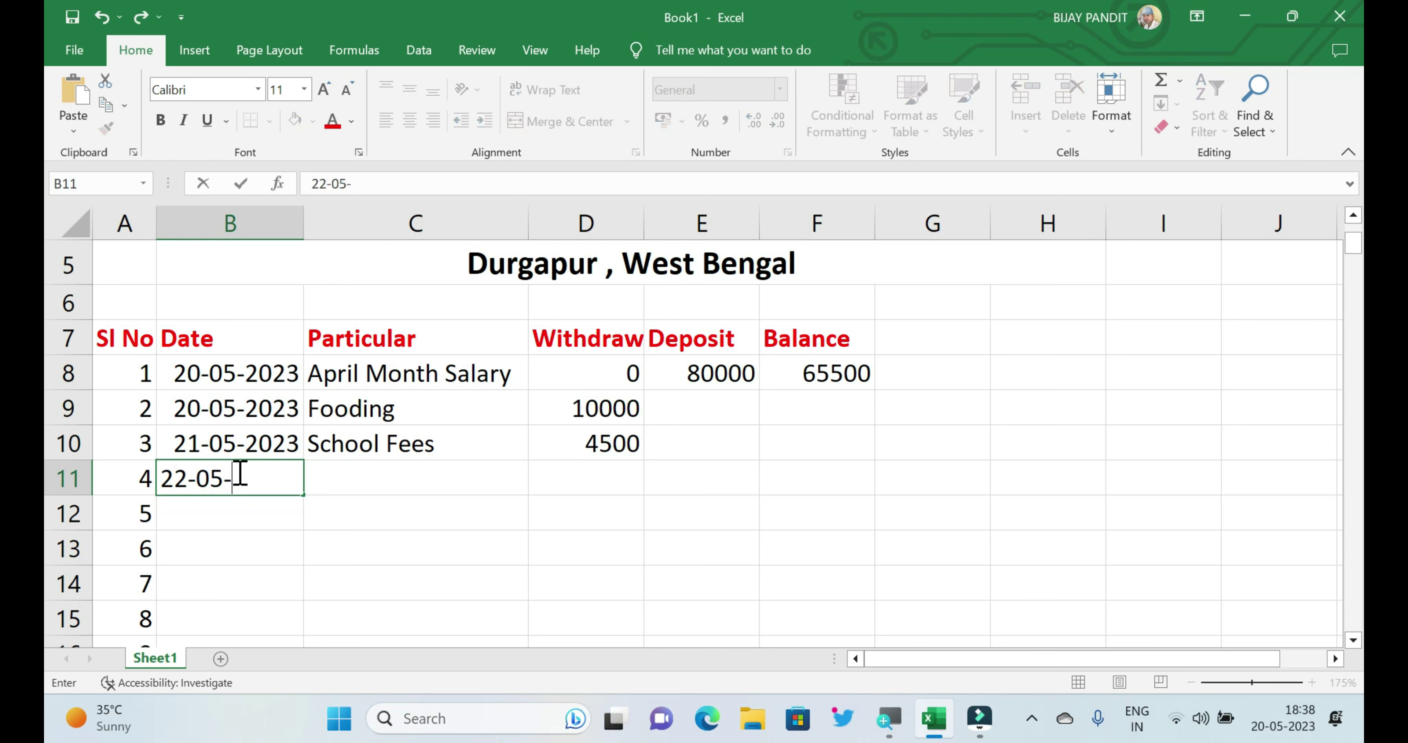
text(2023)
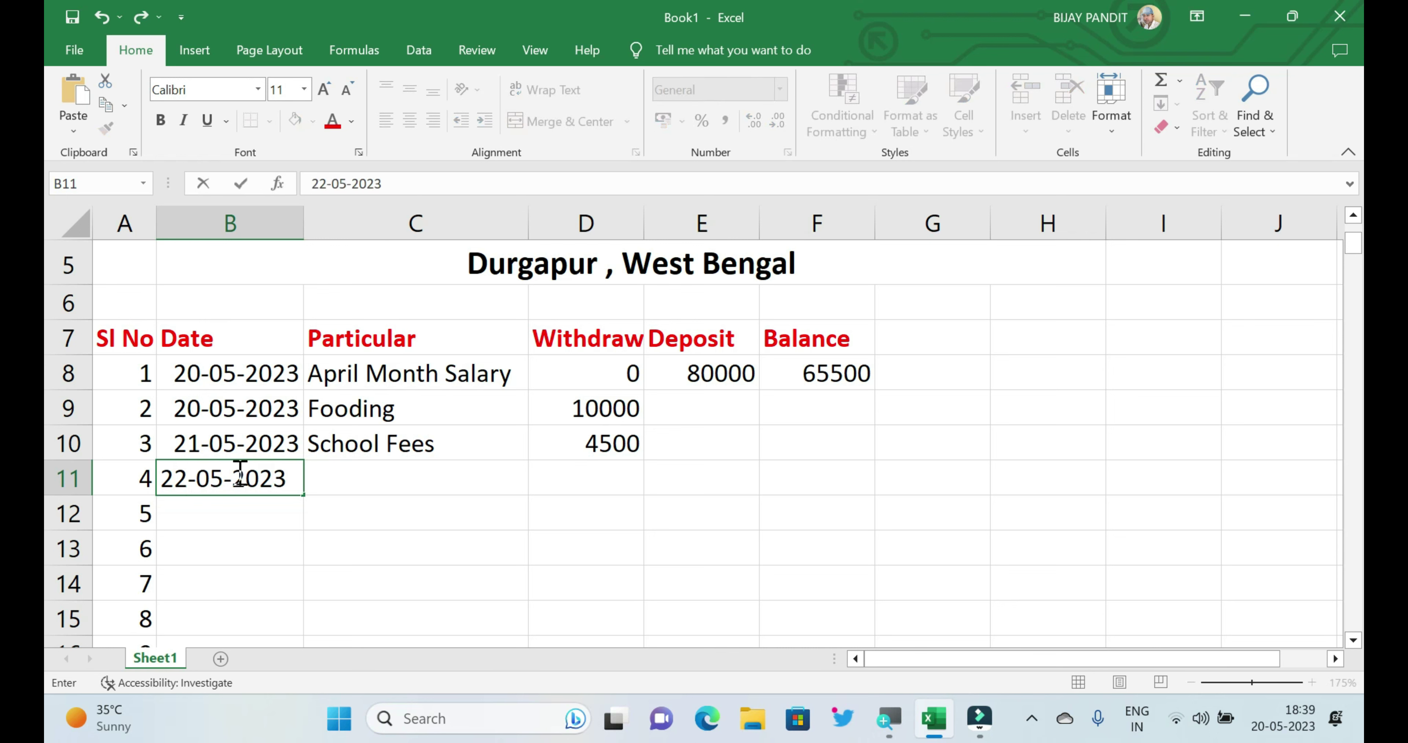
key(Tab)
text(R)
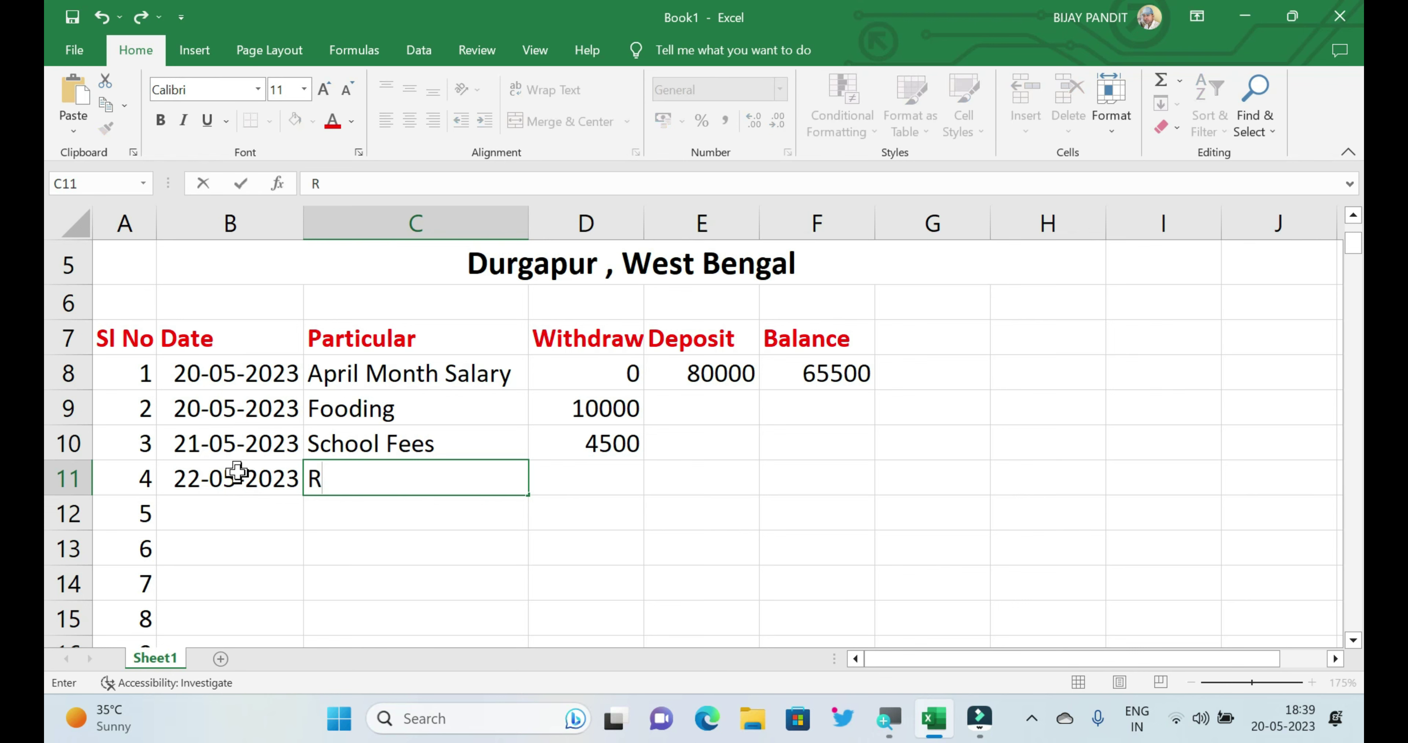
text(oom R)
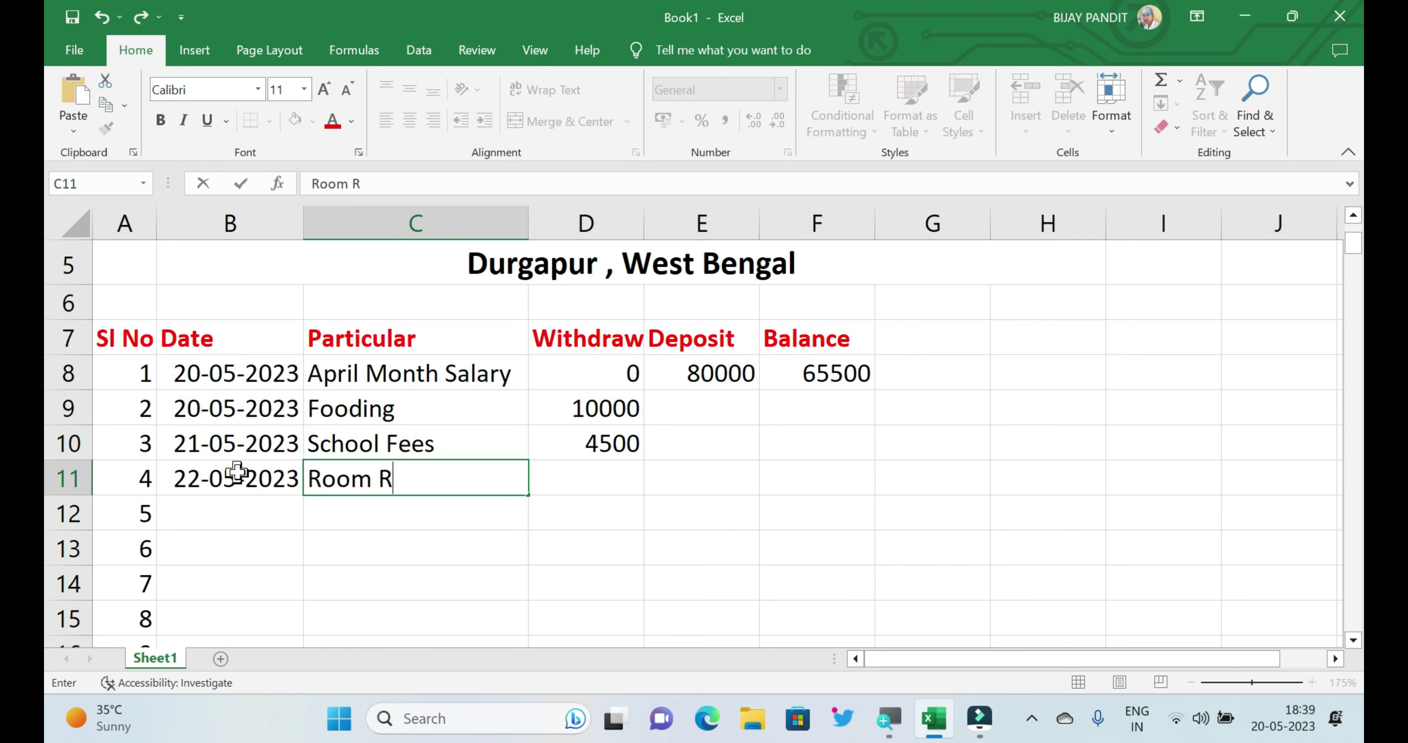
text(ent )
text(Recei)
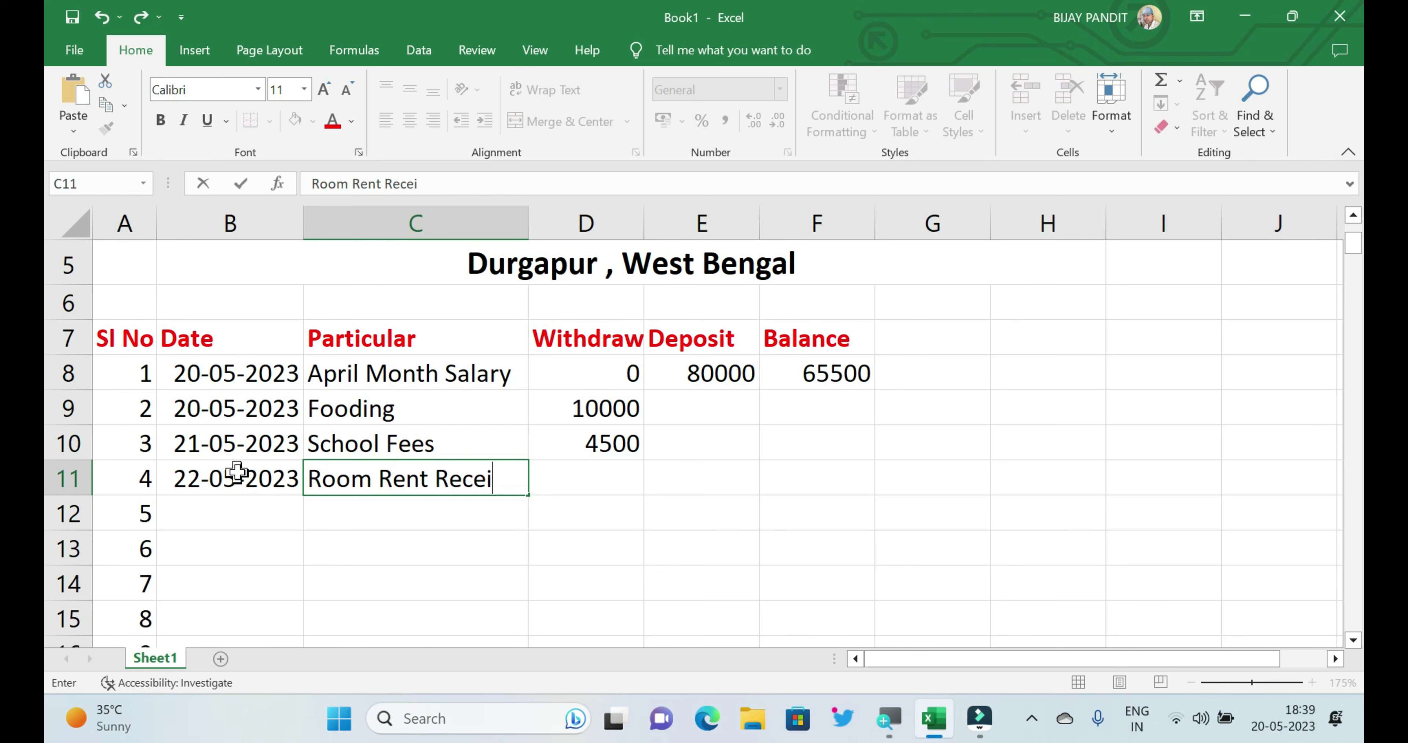
text(v ed)
key(Tab)
key(Tab)
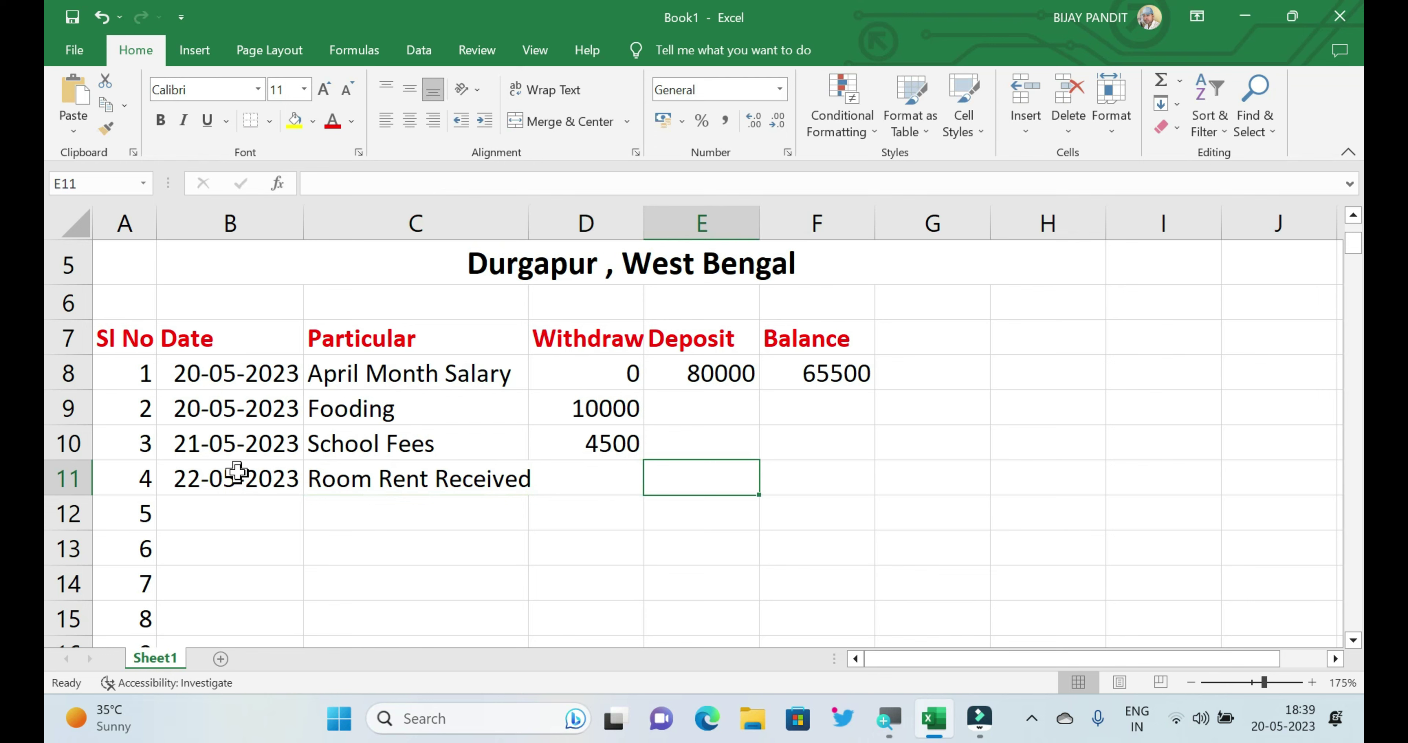
text(100)
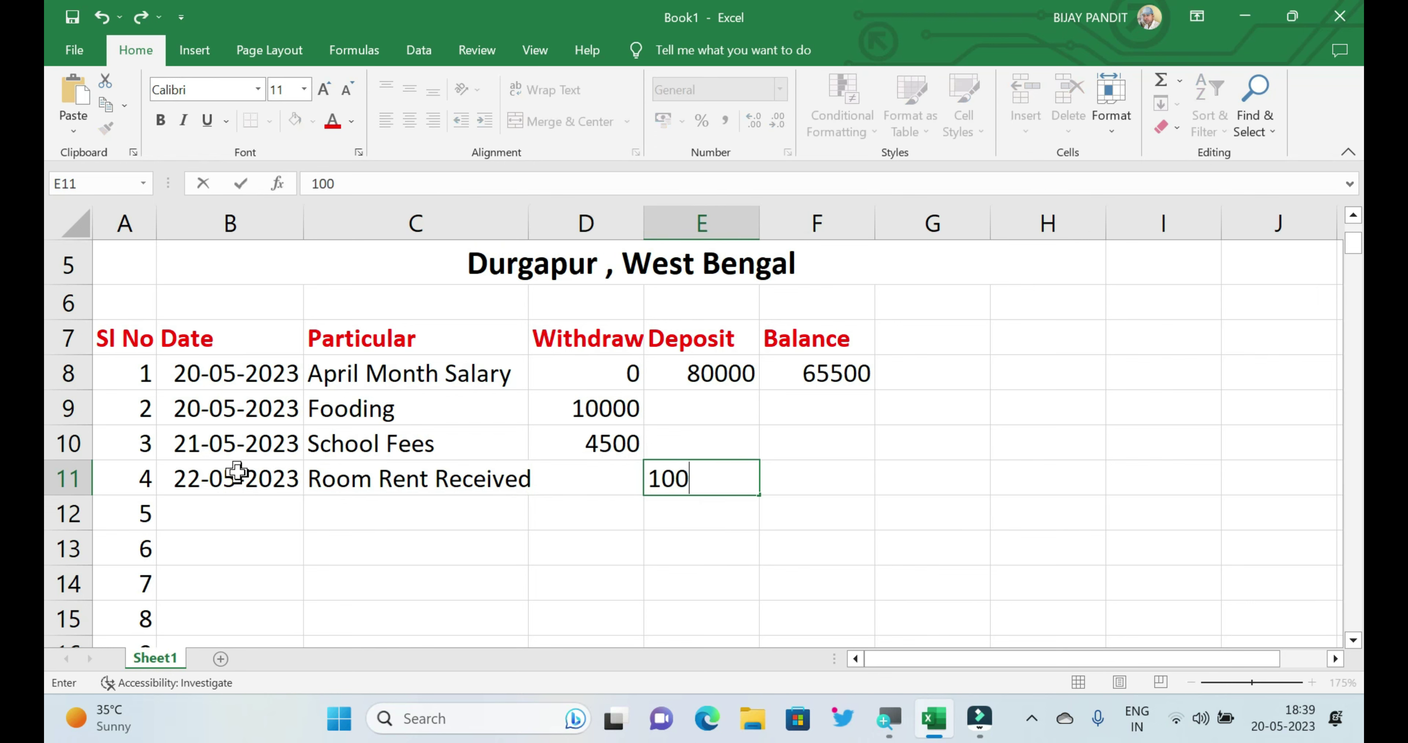
text(00)
key(Return)
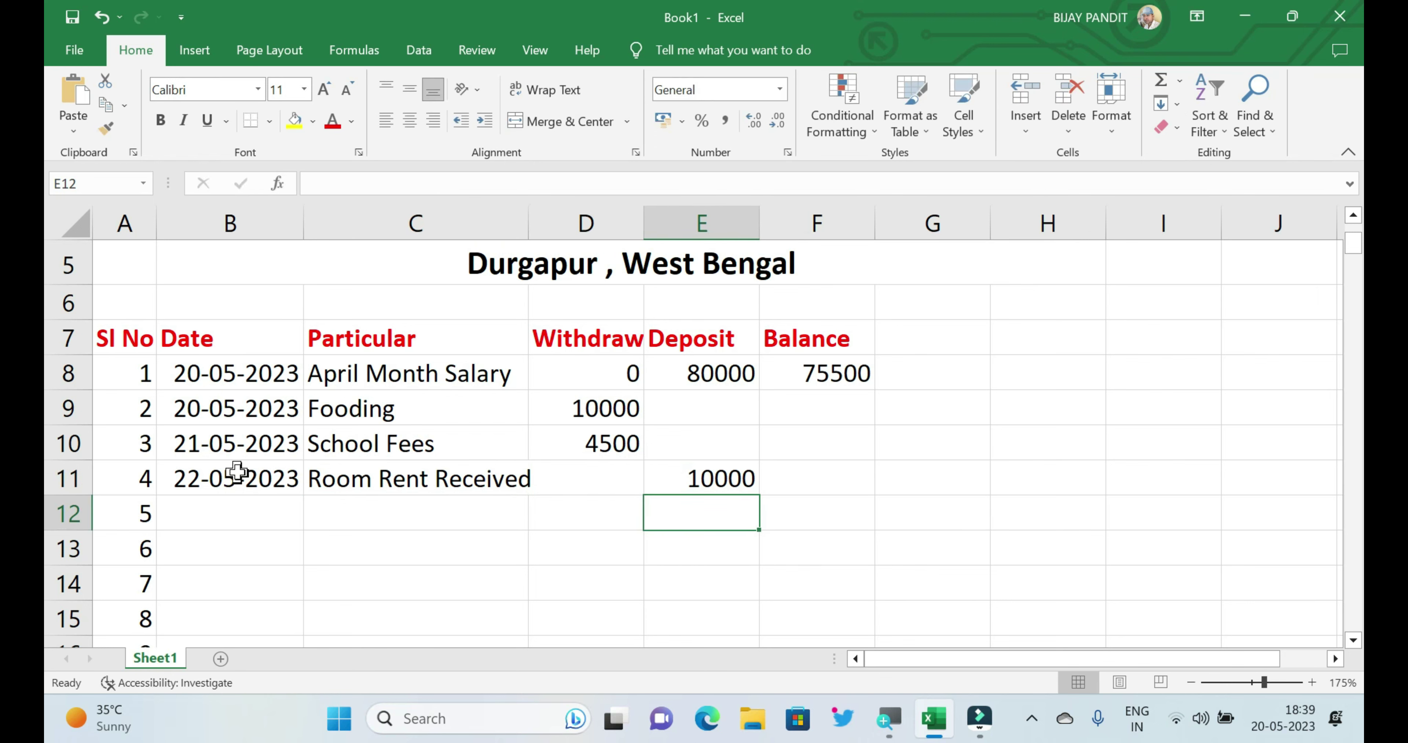
click(834, 368)
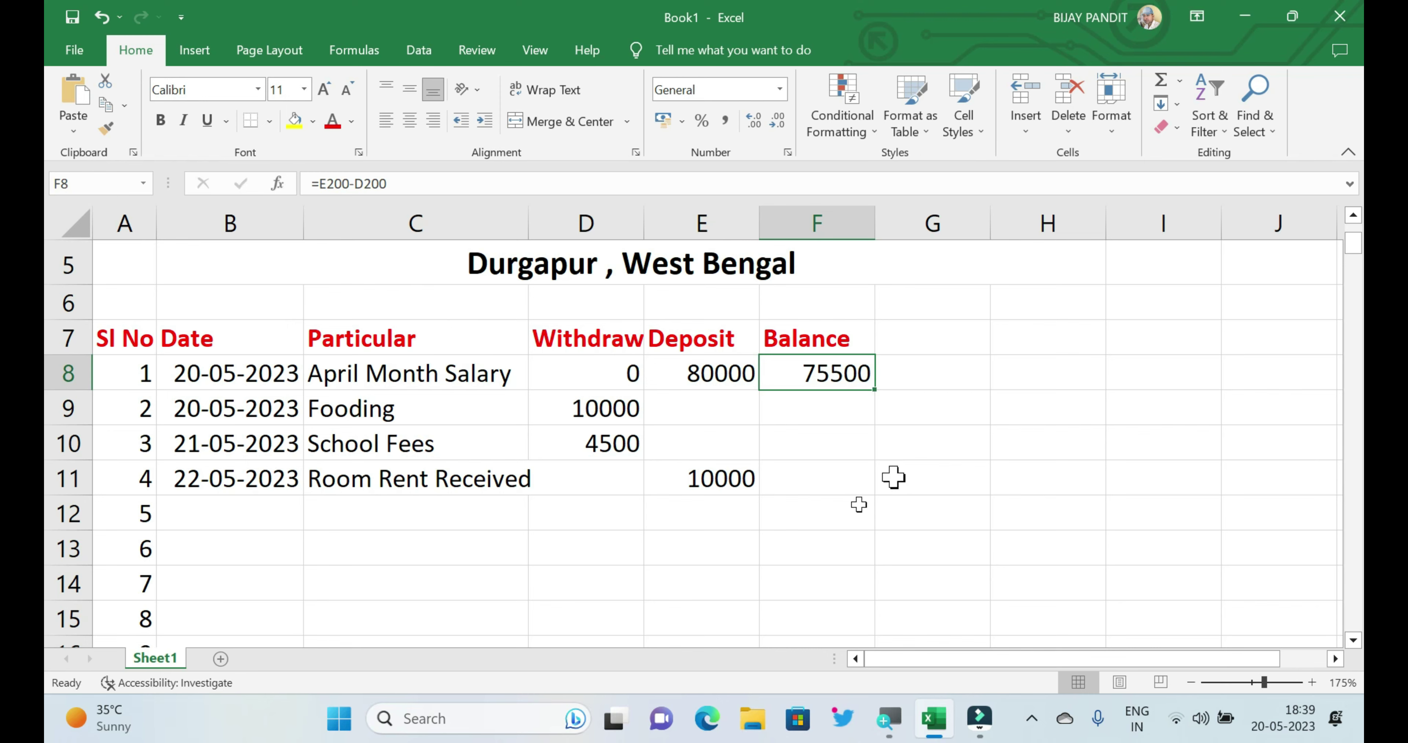
scroll(790, 480, down, 4)
scroll(785, 486, down, 6)
scroll(596, 508, down, 5)
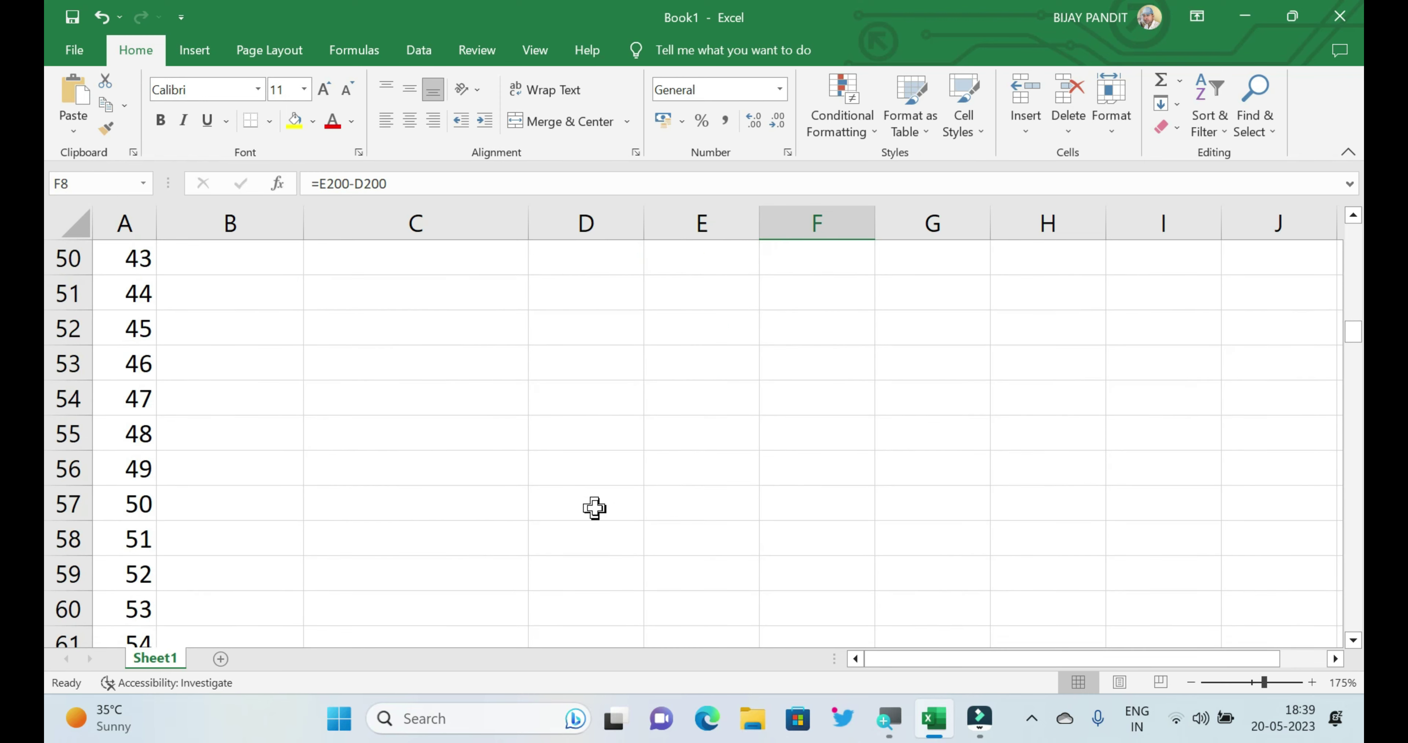
scroll(597, 508, down, 6)
scroll(601, 508, down, 5)
scroll(604, 509, down, 10)
scroll(603, 508, down, 5)
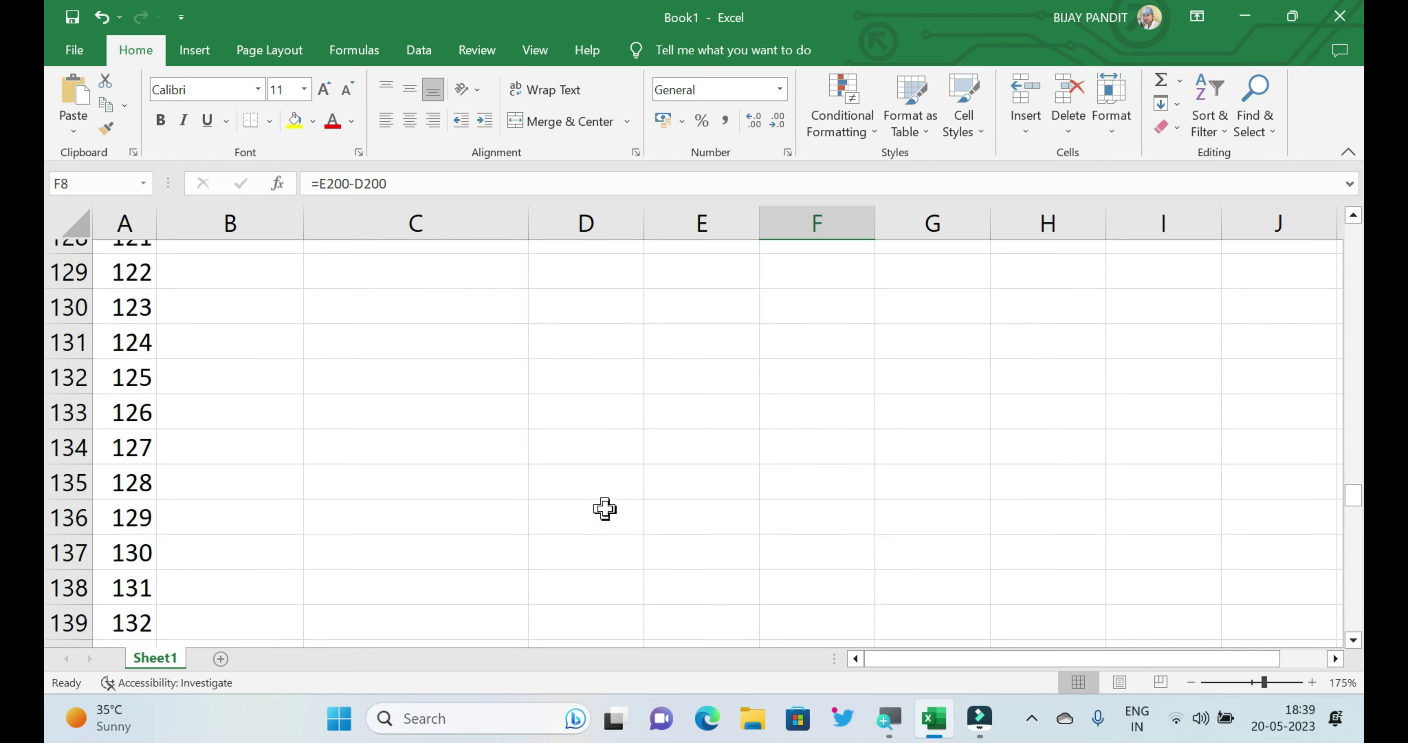
scroll(604, 508, down, 10)
scroll(603, 508, down, 5)
scroll(606, 508, down, 7)
scroll(606, 508, down, 2)
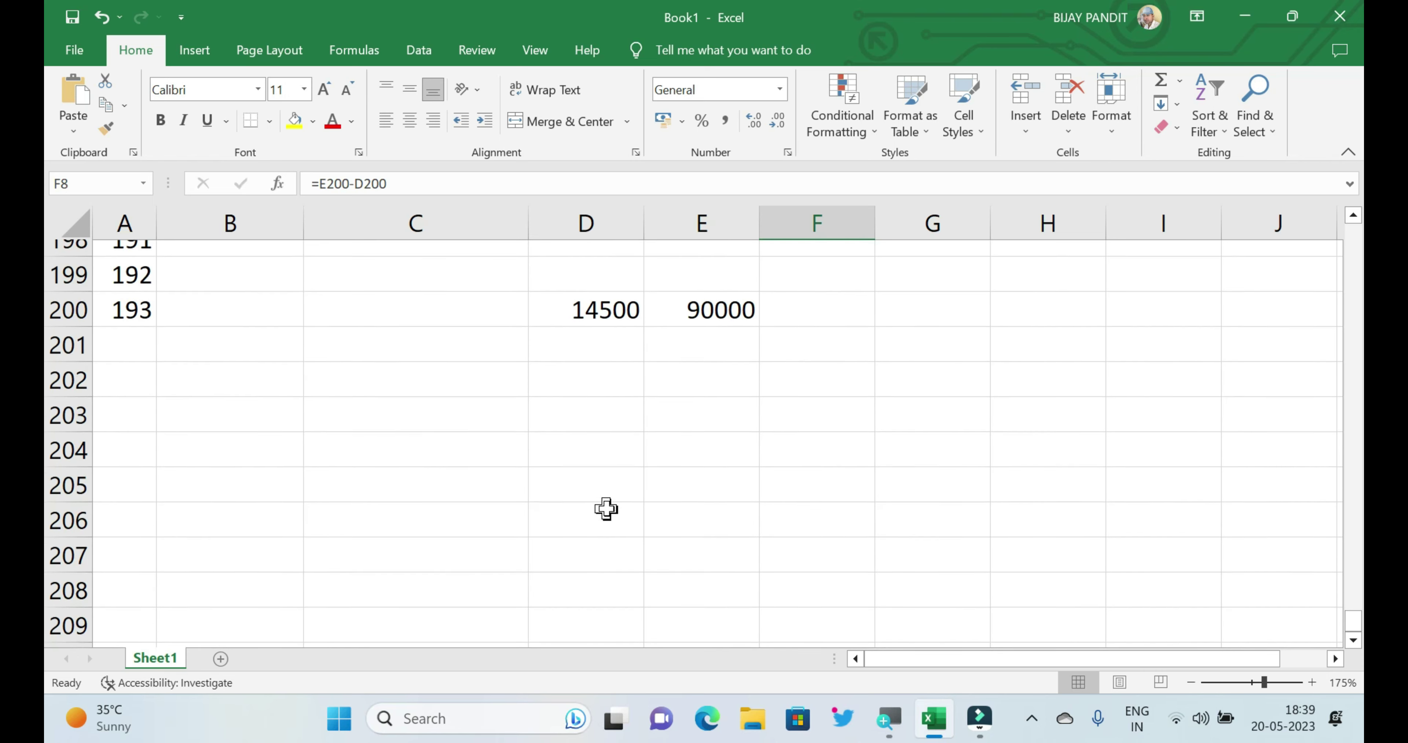
scroll(606, 508, up, 2)
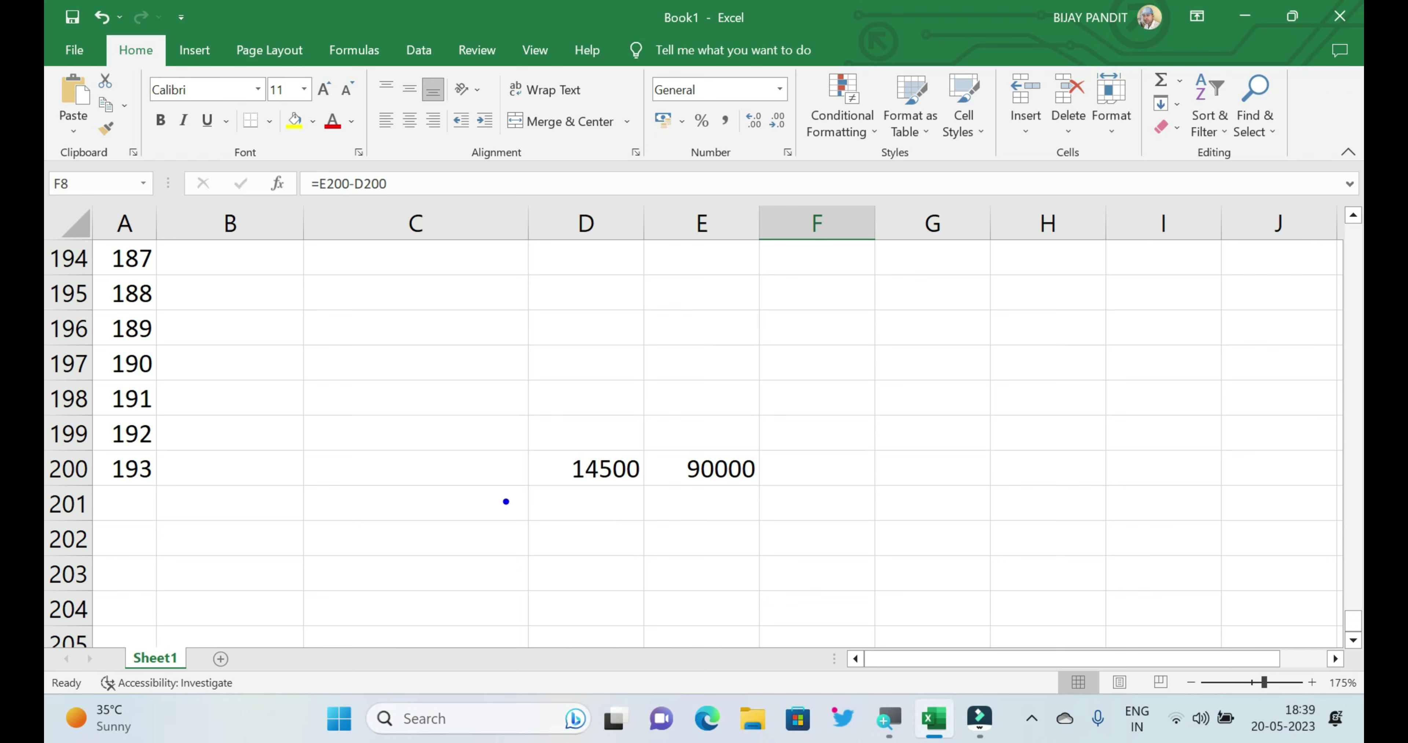
mouse_move(47, 448)
mouse_down()
mouse_move(120, 502)
mouse_move(789, 504)
mouse_up()
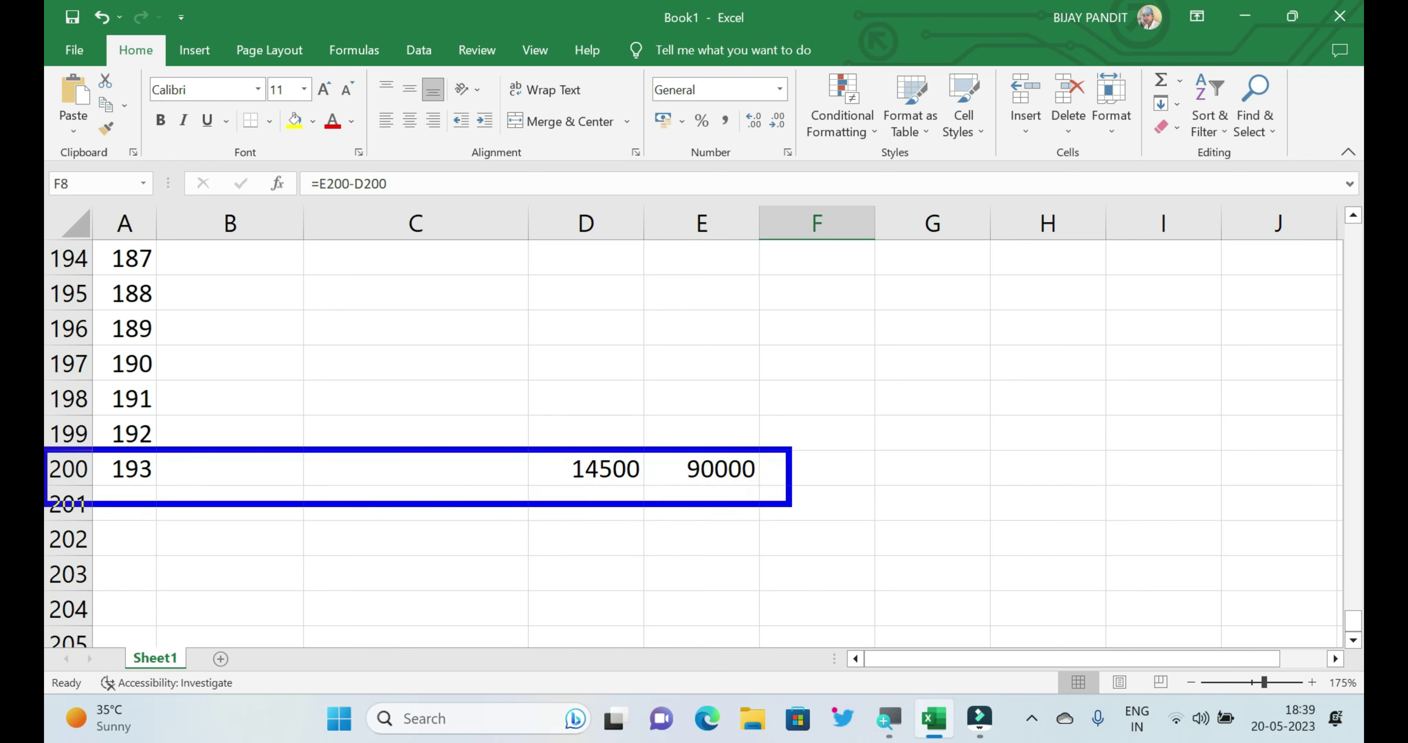
drag(548, 197, 640, 240)
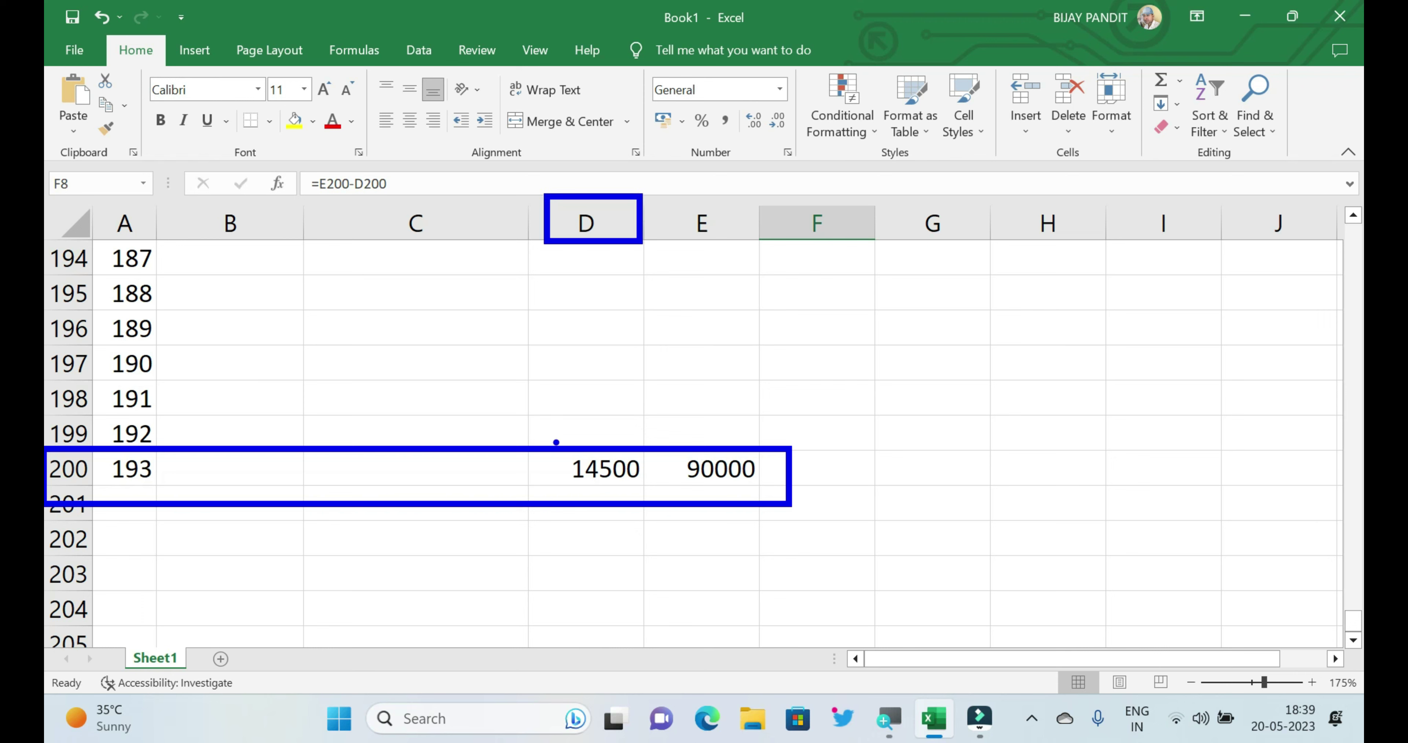
mouse_move(552, 449)
mouse_down()
mouse_move(650, 491)
mouse_move(753, 468)
mouse_move(677, 451)
mouse_up()
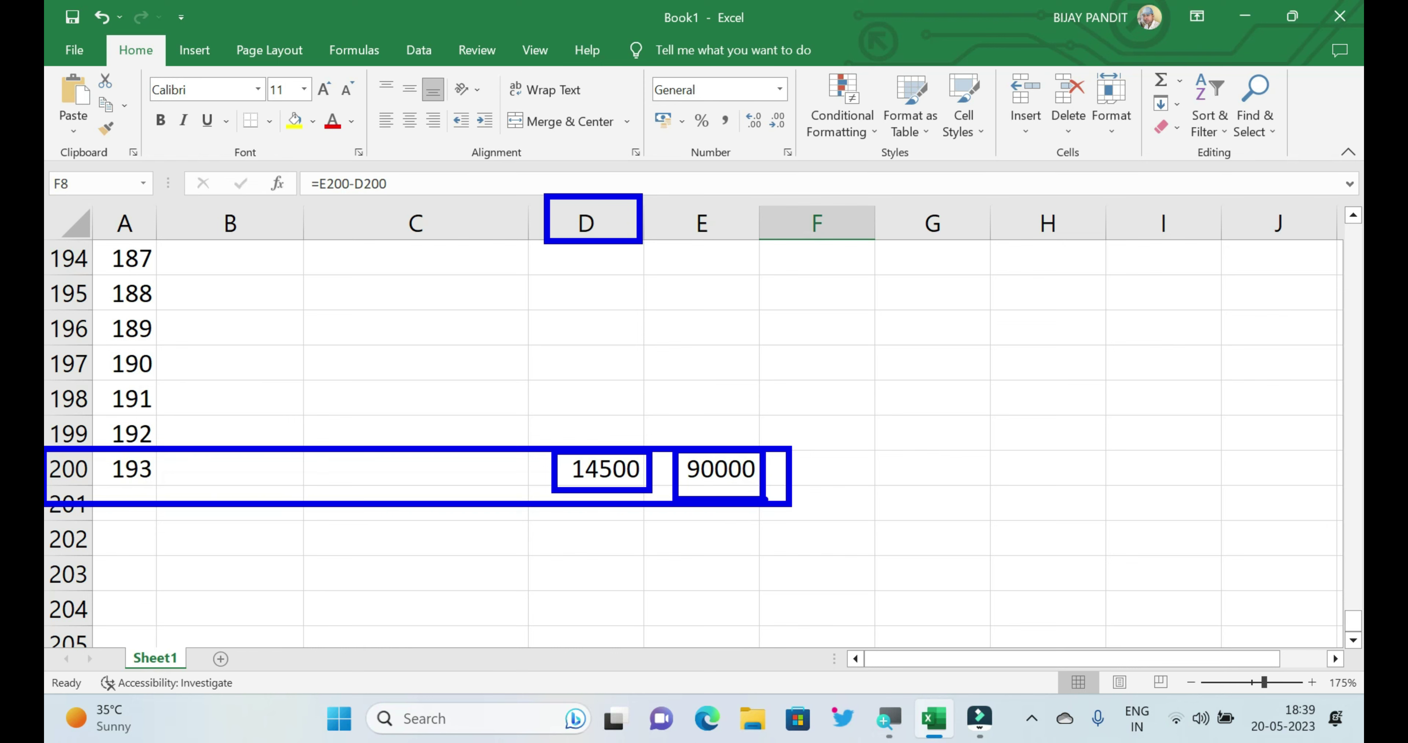
scroll(732, 457, up, 2)
scroll(732, 457, up, 11)
scroll(732, 458, up, 7)
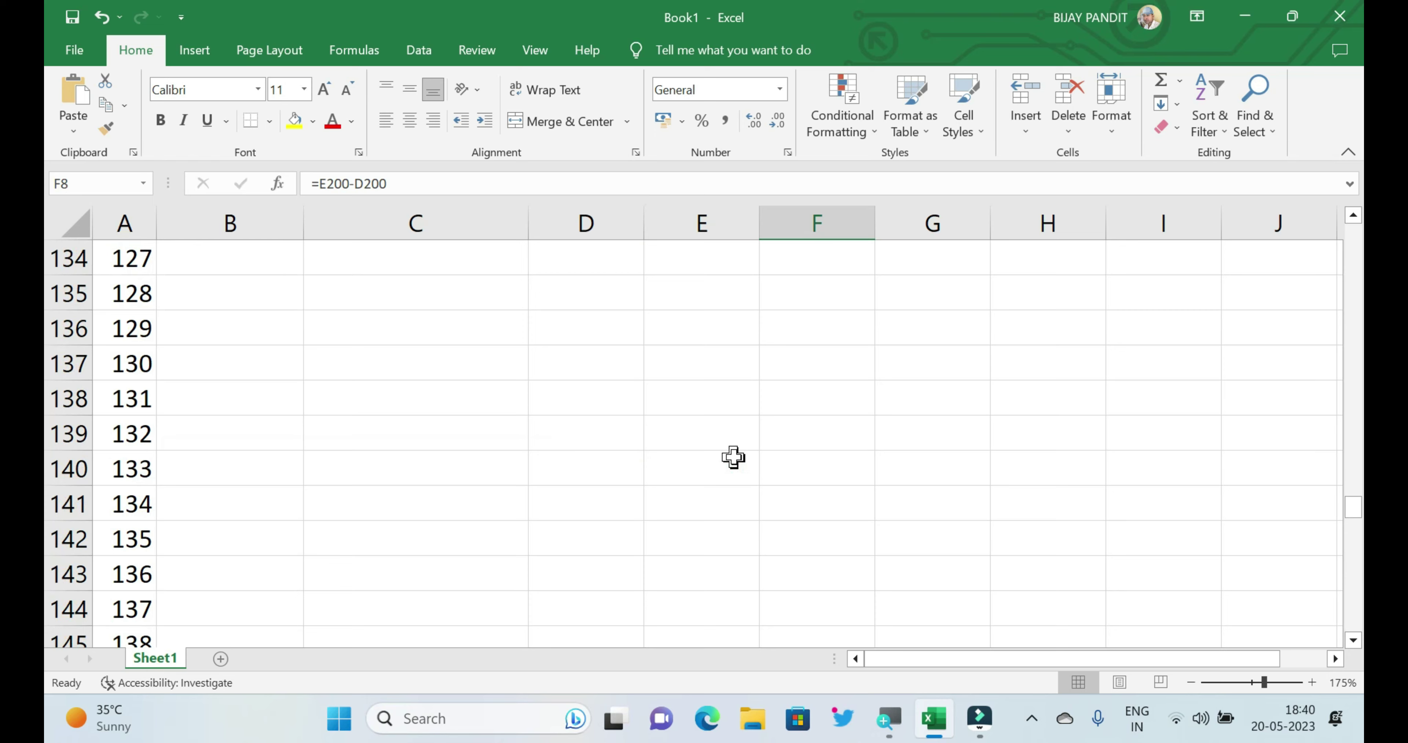
scroll(733, 458, up, 11)
scroll(733, 458, up, 13)
scroll(732, 458, up, 12)
scroll(732, 457, up, 8)
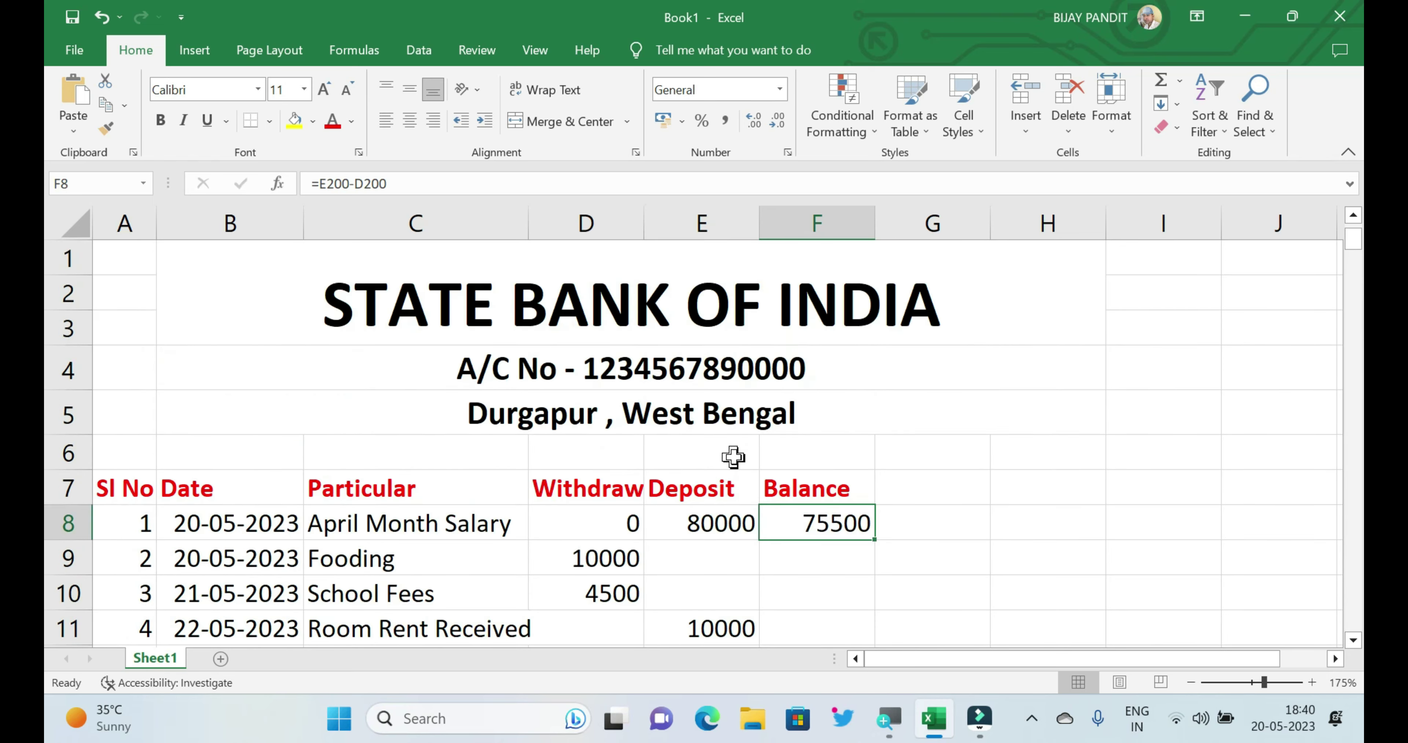